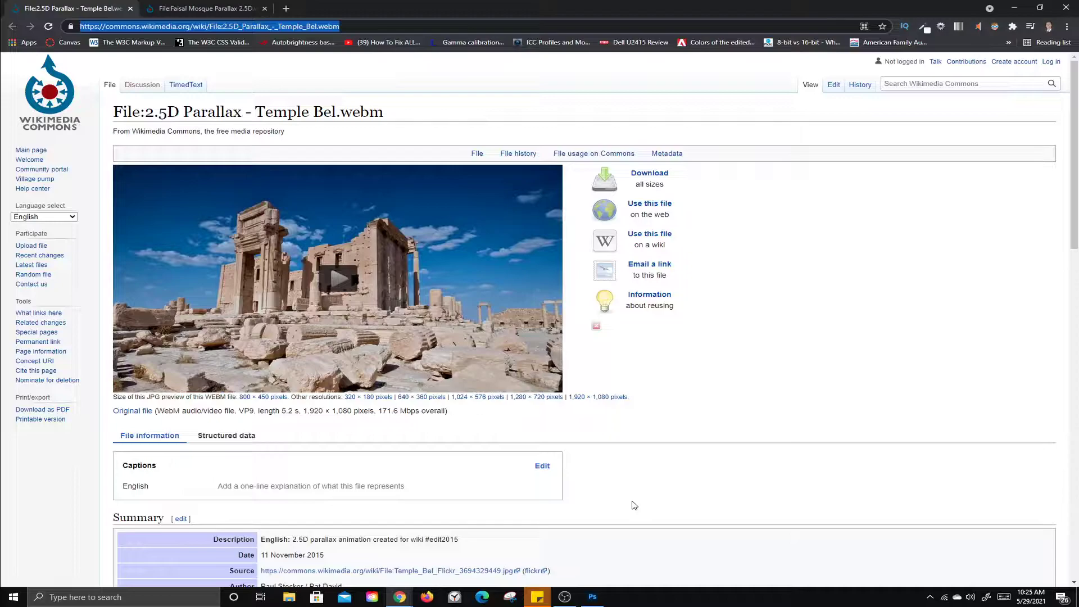
Play and pause the Temple Bel and Faisal Mosque 2.5D parallax videos to examine the effect.
{"action": "left_click", "coordinate": [336, 282]}
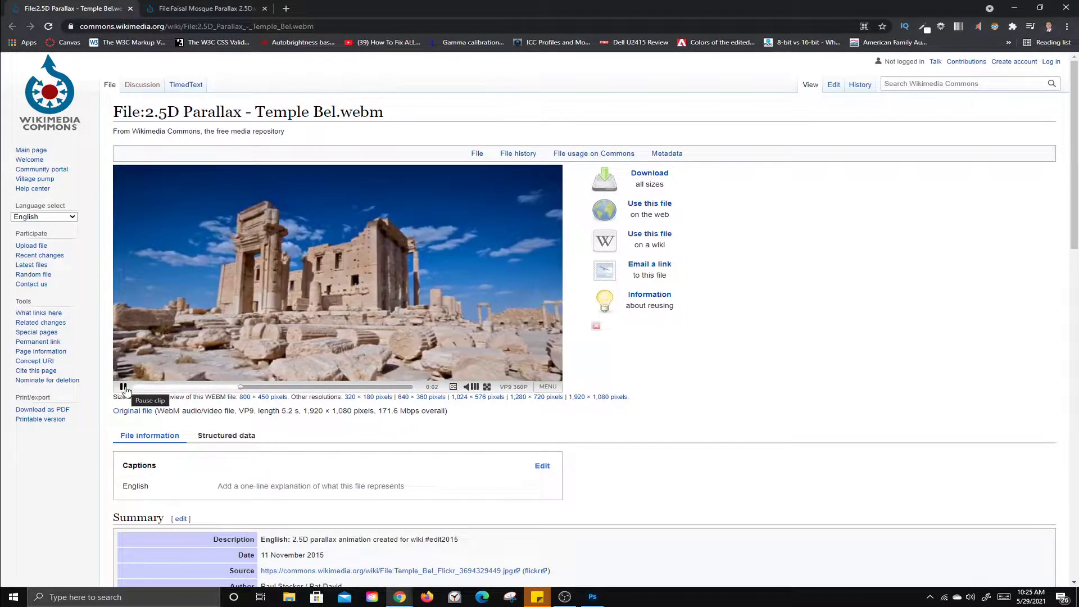
{"action": "left_click", "coordinate": [123, 387]}
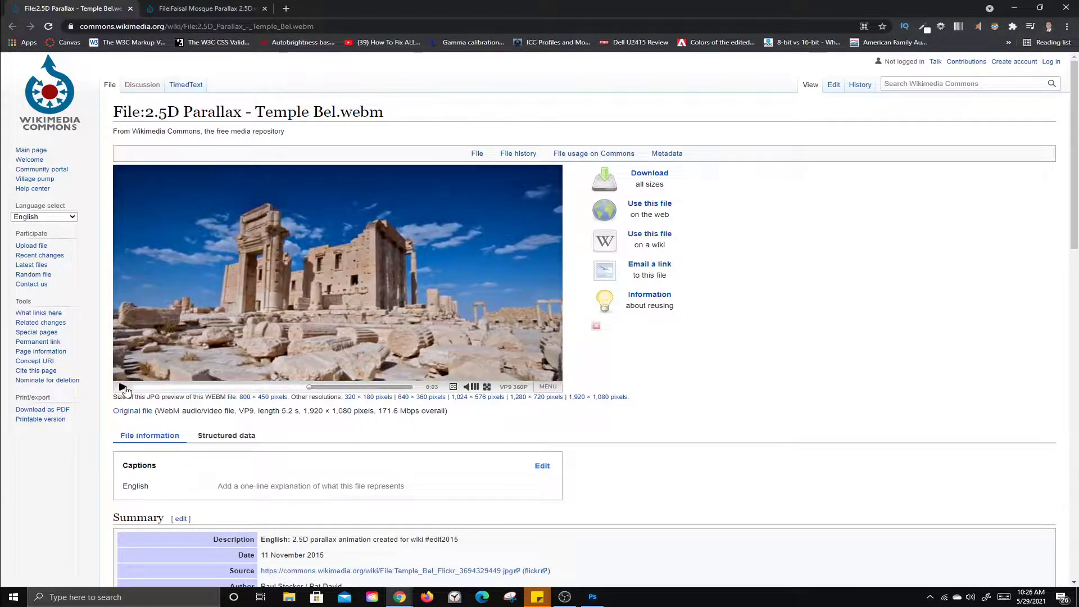
{"action": "left_click", "coordinate": [188, 9]}
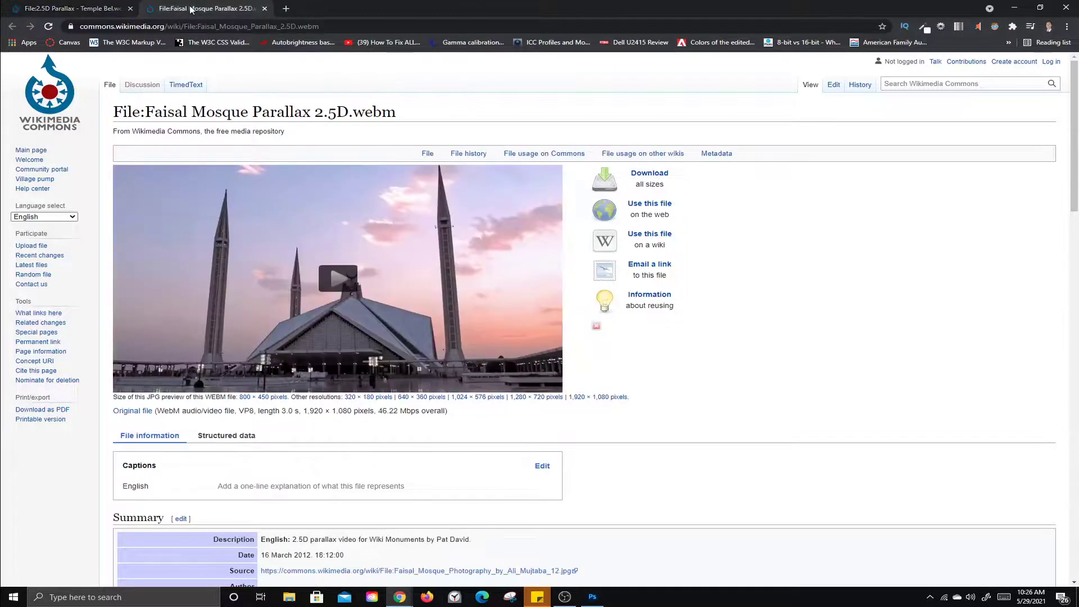
{"action": "left_click", "coordinate": [338, 277]}
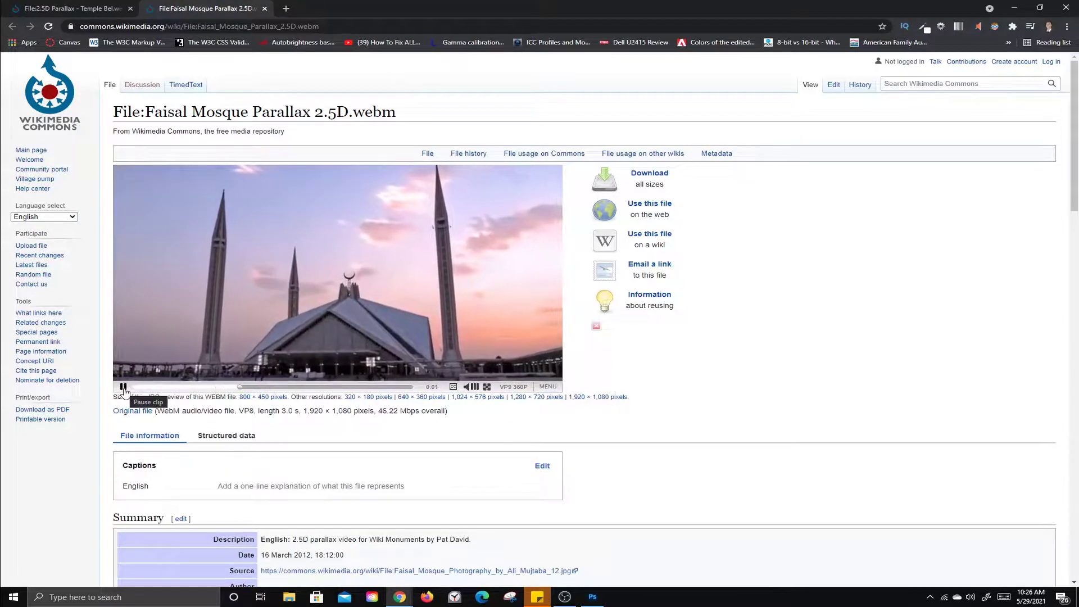
{"action": "left_click", "coordinate": [124, 388]}
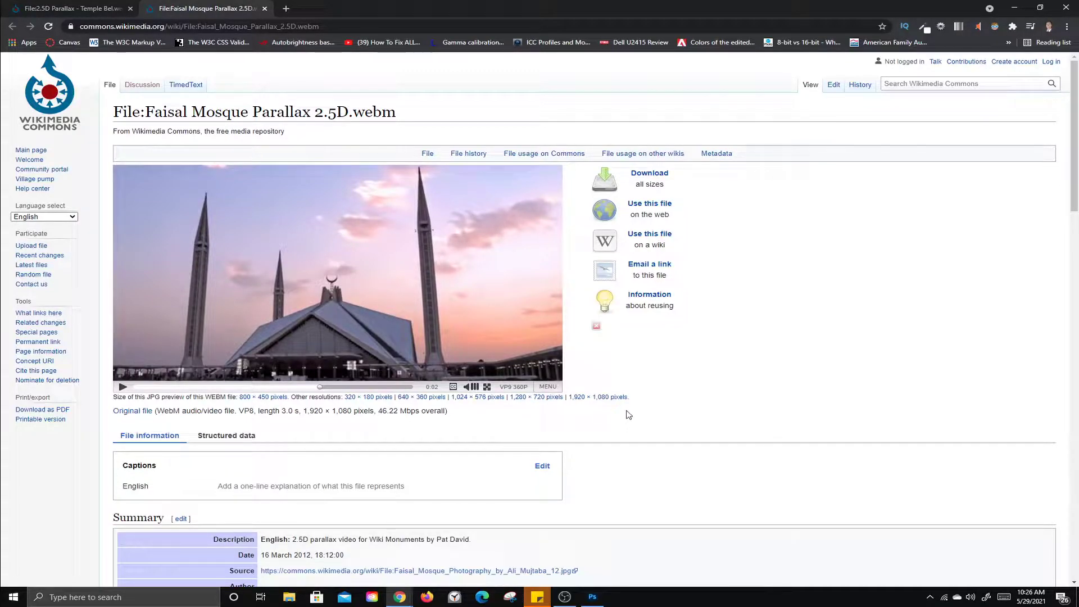
Switch to Photoshop, unlock the dragonfly photo's Background layer, duplicate it and make the copy active.
{"action": "left_click", "coordinate": [595, 598]}
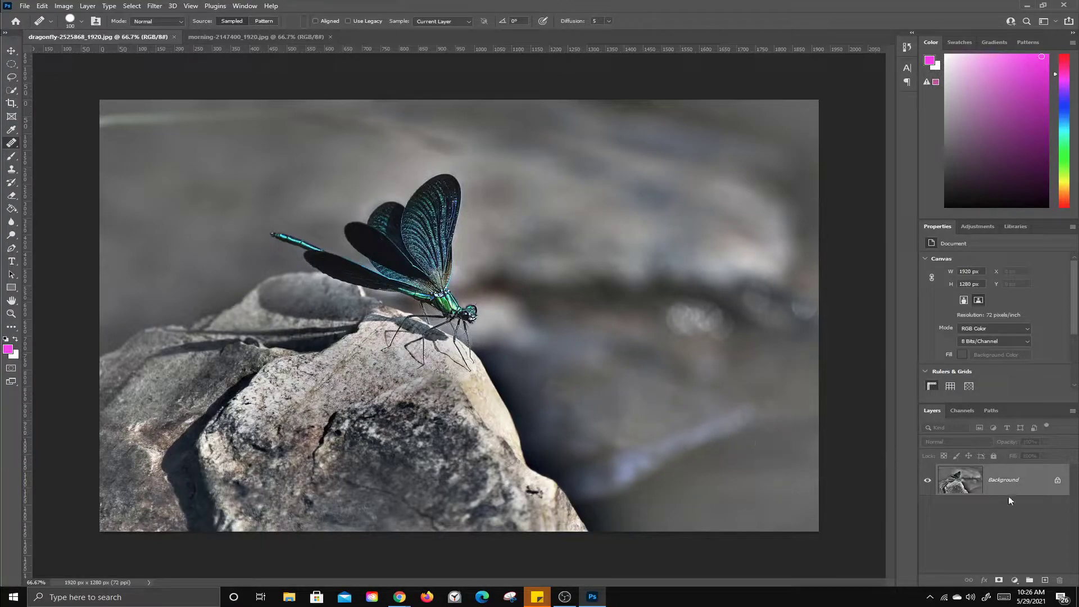
{"action": "left_click", "coordinate": [1057, 480]}
{"action": "left_click_drag", "start_coordinate": [1005, 485], "coordinate": [1045, 577]}
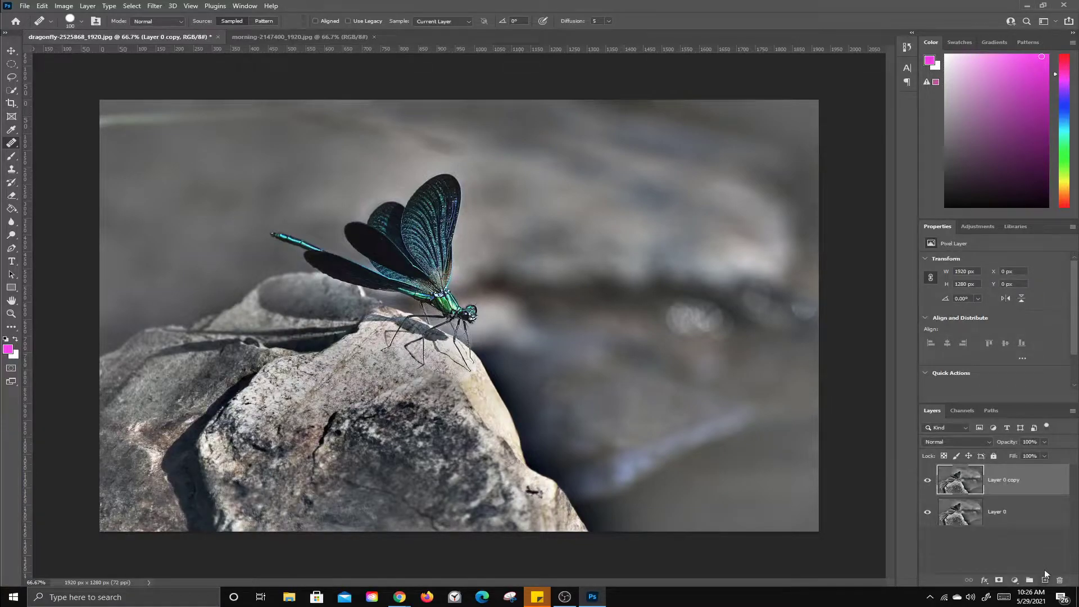
{"action": "left_click", "coordinate": [1007, 507]}
{"action": "left_click", "coordinate": [1007, 494]}
Select the dragonfly and the rock on the layer copy with the Object Selection tool.
{"action": "left_click", "coordinate": [11, 90]}
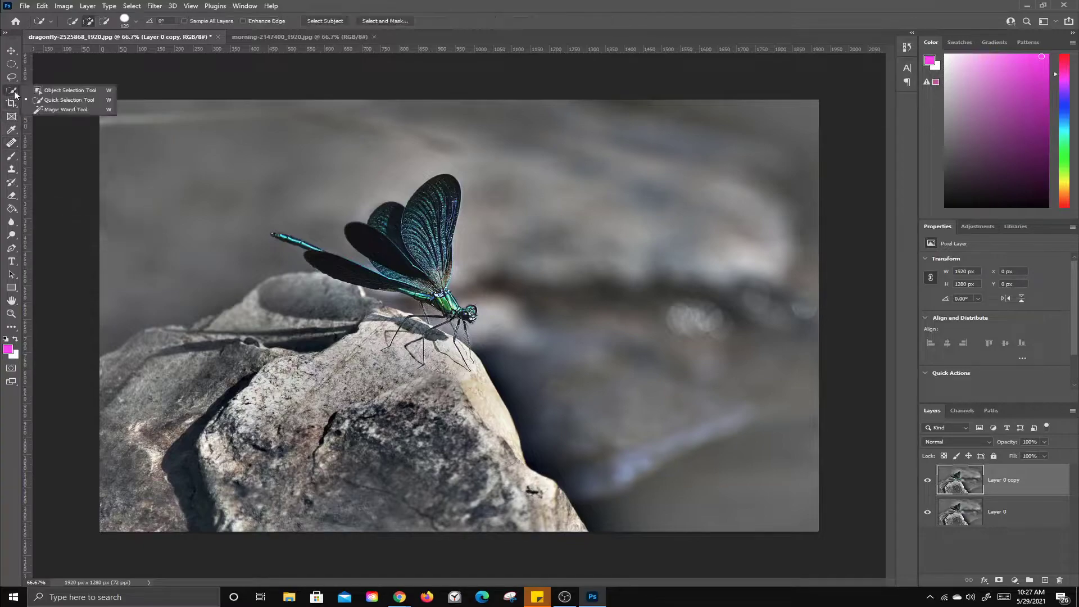
{"action": "left_click", "coordinate": [64, 93]}
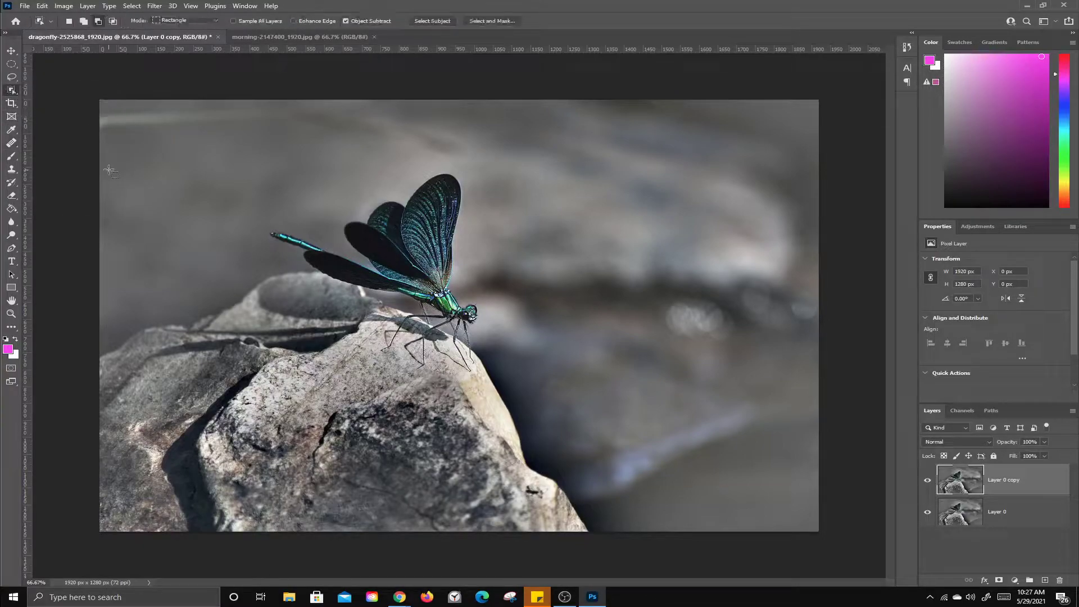
{"action": "left_click_drag", "start_coordinate": [98, 160], "coordinate": [625, 564]}
{"action": "key", "text": "Delete"}
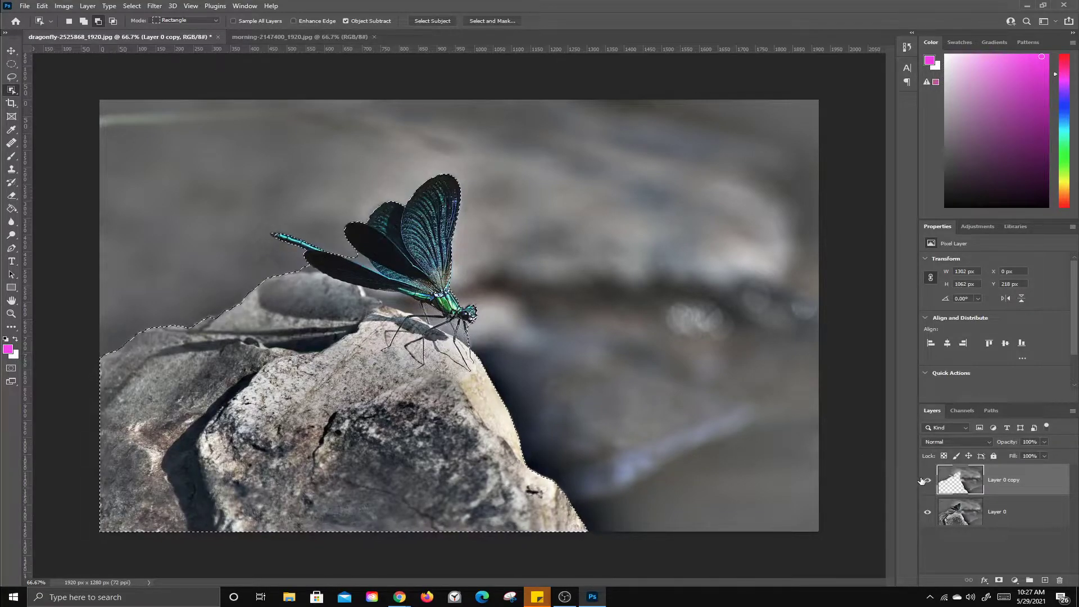
{"action": "left_click", "coordinate": [928, 511]}
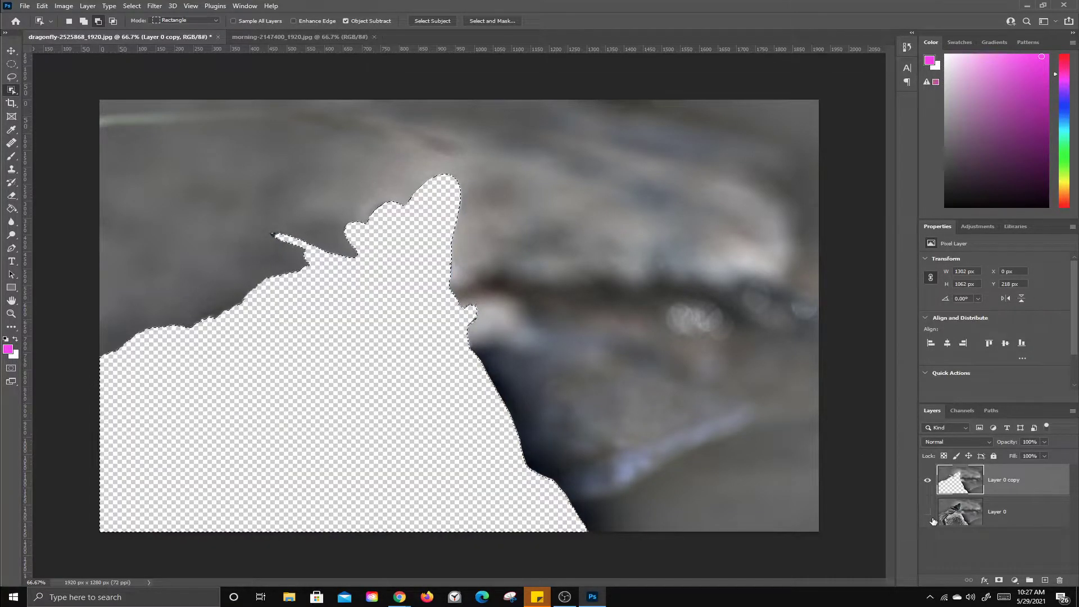
{"action": "left_click", "coordinate": [928, 512]}
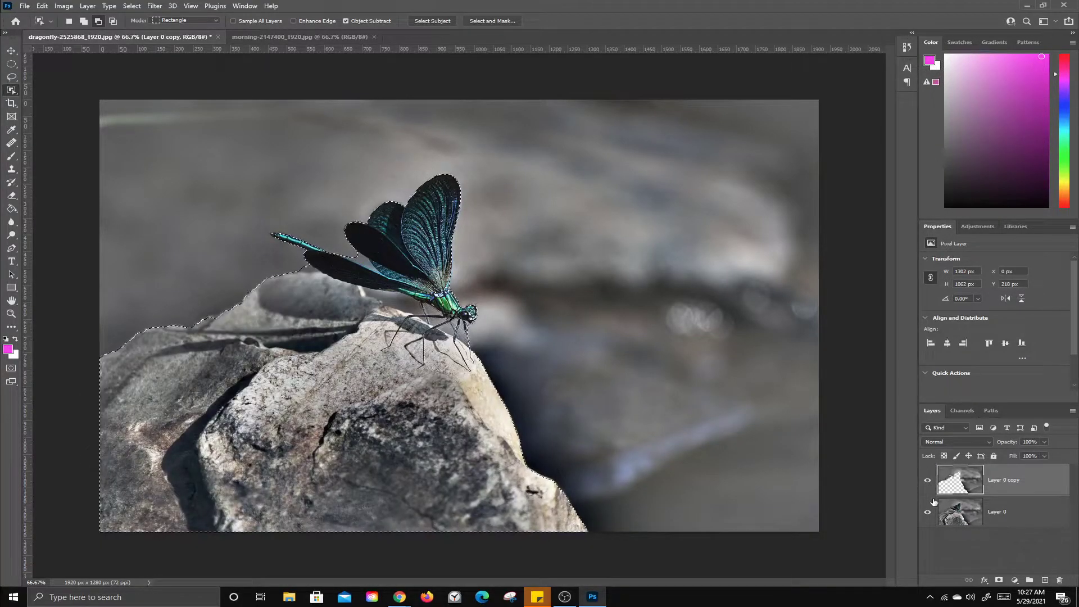
{"action": "key", "text": "ctrl+z"}
Hide the original layer, invert the selection to delete the background from Layer 0 copy, and deselect.
{"action": "left_click", "coordinate": [929, 515]}
{"action": "left_click", "coordinate": [927, 480]}
{"action": "left_click", "coordinate": [927, 481]}
{"action": "left_click", "coordinate": [131, 5]}
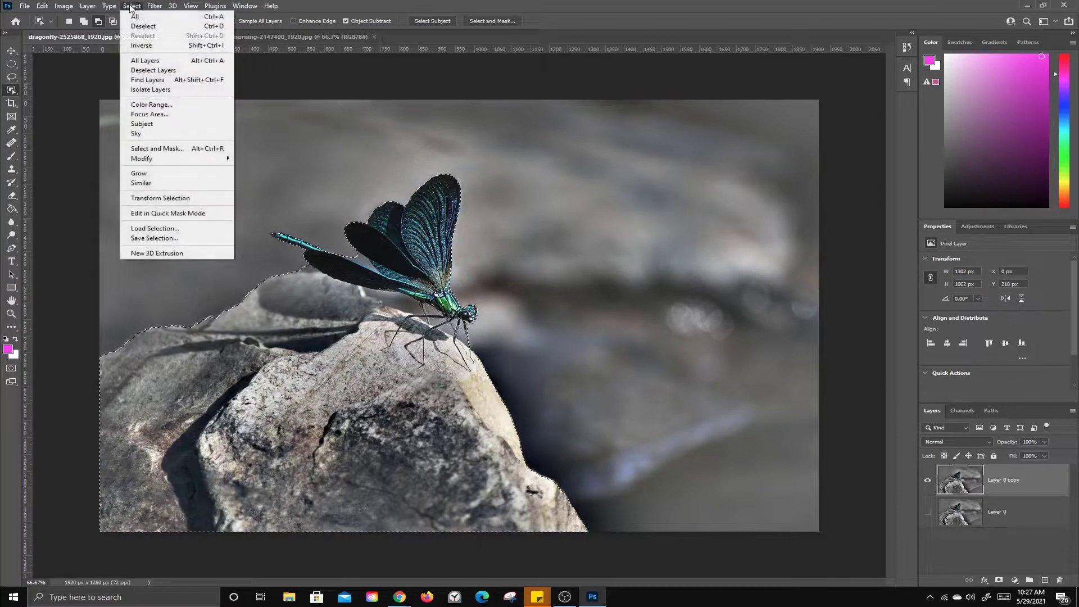
{"action": "left_click", "coordinate": [153, 45]}
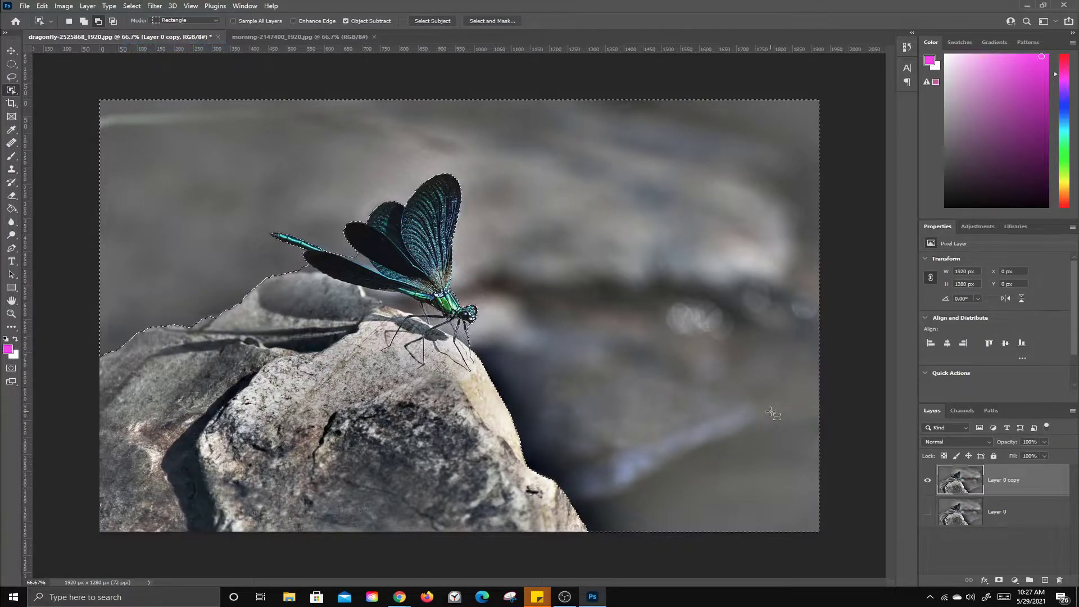
{"action": "key", "text": "Delete"}
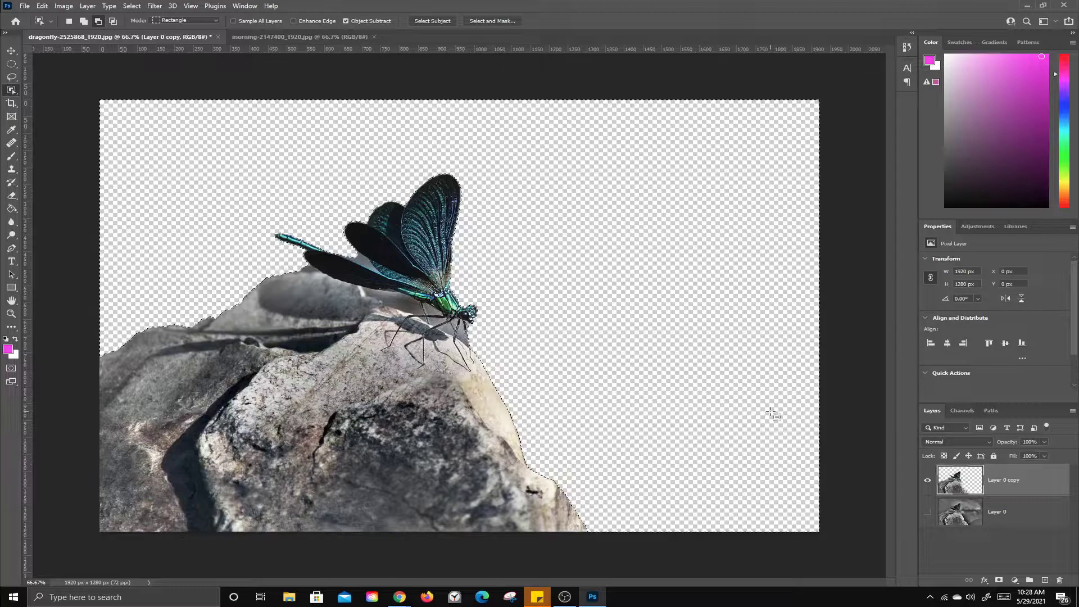
{"action": "key", "text": "ctrl+d"}
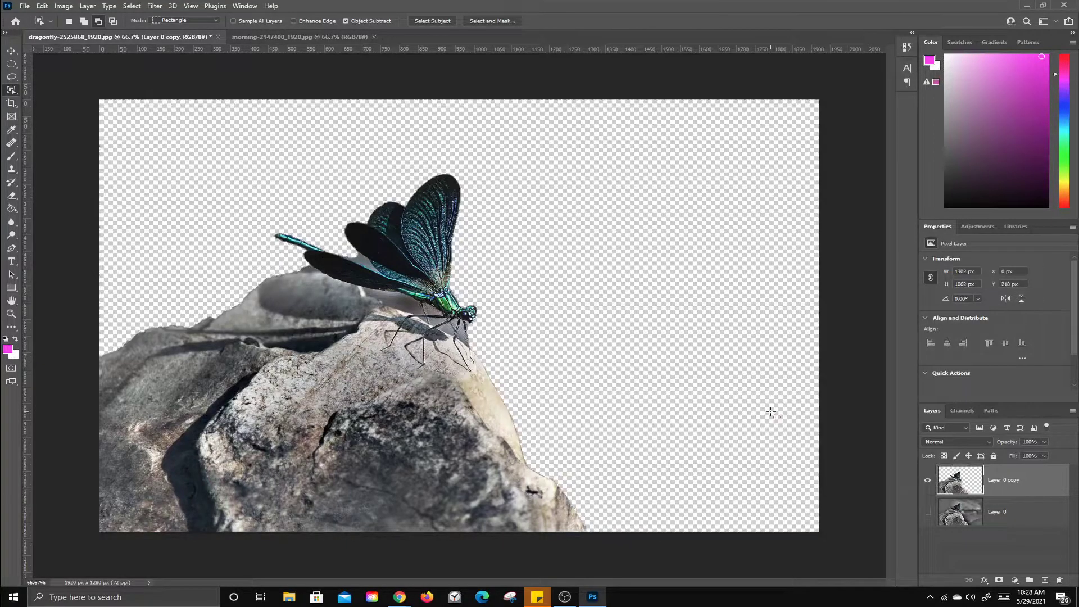
Hide the cut-out copy, show Layer 0, and loosely outline the dragonfly and rock with the Lasso tool.
{"action": "left_click", "coordinate": [927, 481]}
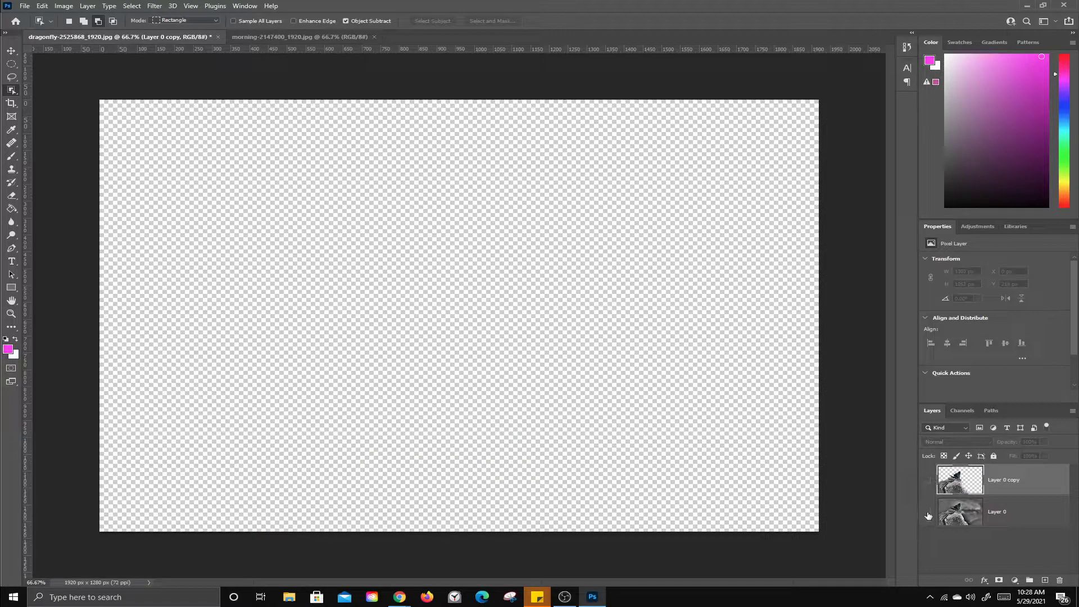
{"action": "left_click", "coordinate": [928, 512]}
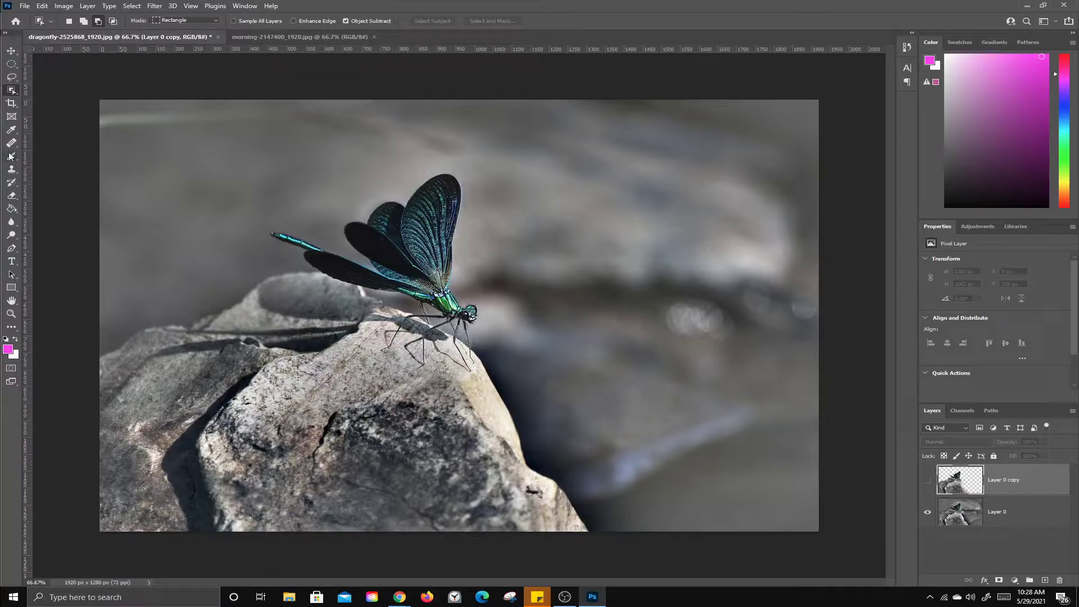
{"action": "left_click", "coordinate": [14, 77]}
{"action": "left_click", "coordinate": [46, 80]}
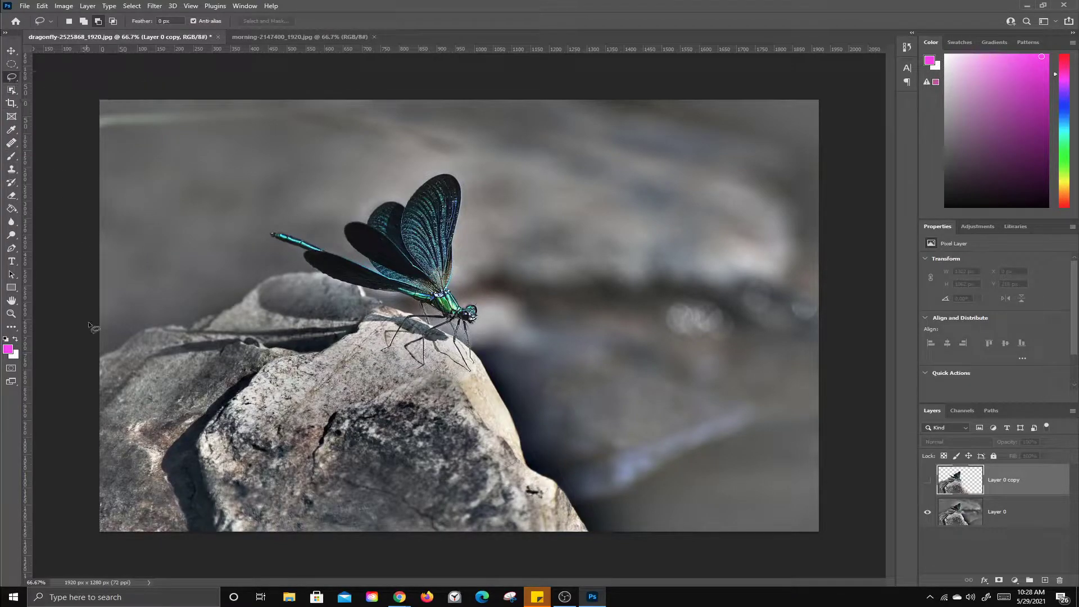
{"action": "mouse_move", "coordinate": [123, 338]}
{"action": "left_mouse_down"}
{"action": "mouse_move", "coordinate": [196, 310]}
{"action": "mouse_move", "coordinate": [267, 267]}
{"action": "mouse_move", "coordinate": [276, 254]}
{"action": "mouse_move", "coordinate": [264, 219]}
{"action": "left_mouse_up"}
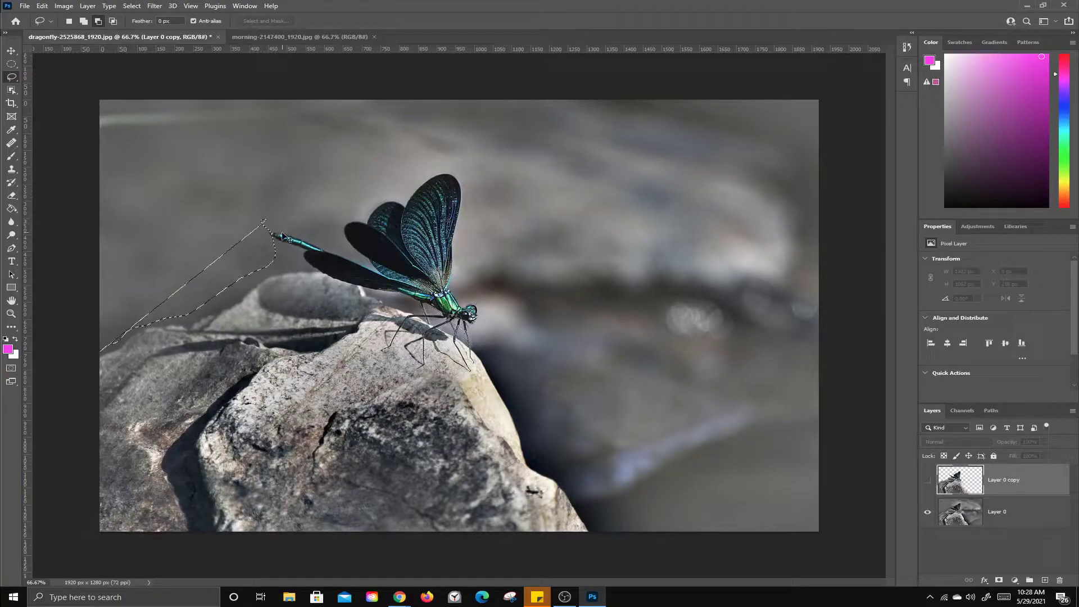
{"action": "key", "text": "ctrl+d"}
{"action": "left_click_drag", "start_coordinate": [93, 351], "coordinate": [113, 341]}
{"action": "mouse_move", "coordinate": [214, 294]}
{"action": "left_mouse_down"}
{"action": "mouse_move", "coordinate": [267, 258]}
{"action": "mouse_move", "coordinate": [265, 219]}
{"action": "left_mouse_up"}
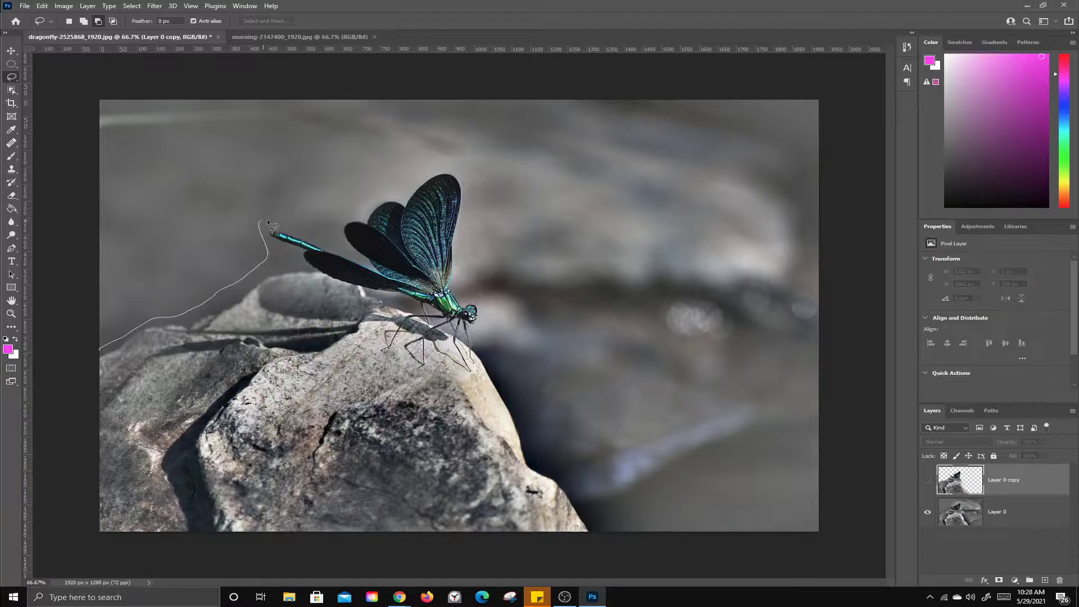
{"action": "mouse_move", "coordinate": [398, 185]}
{"action": "left_mouse_down"}
{"action": "mouse_move", "coordinate": [461, 168]}
{"action": "mouse_move", "coordinate": [472, 203]}
{"action": "mouse_move", "coordinate": [464, 271]}
{"action": "mouse_move", "coordinate": [492, 315]}
{"action": "mouse_move", "coordinate": [508, 401]}
{"action": "mouse_move", "coordinate": [590, 479]}
{"action": "mouse_move", "coordinate": [600, 534]}
{"action": "mouse_move", "coordinate": [587, 556]}
{"action": "mouse_move", "coordinate": [314, 561]}
{"action": "mouse_move", "coordinate": [80, 545]}
{"action": "mouse_move", "coordinate": [84, 353]}
{"action": "left_mouse_up"}
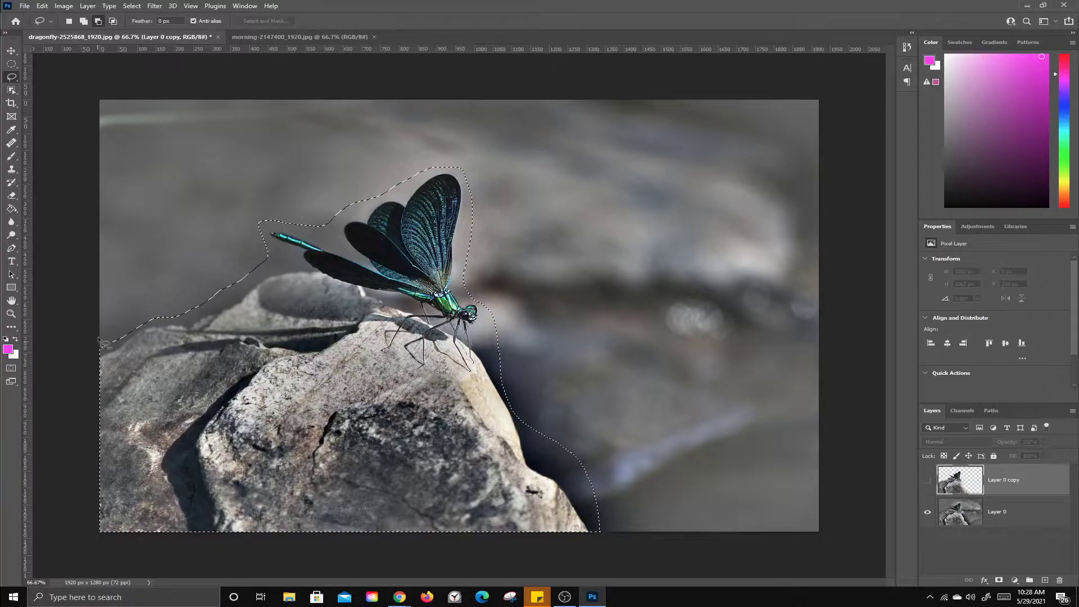
Fill the lassoed area on Layer 0 using Content-Aware at 100% opacity, and deselect.
{"action": "left_click", "coordinate": [42, 6]}
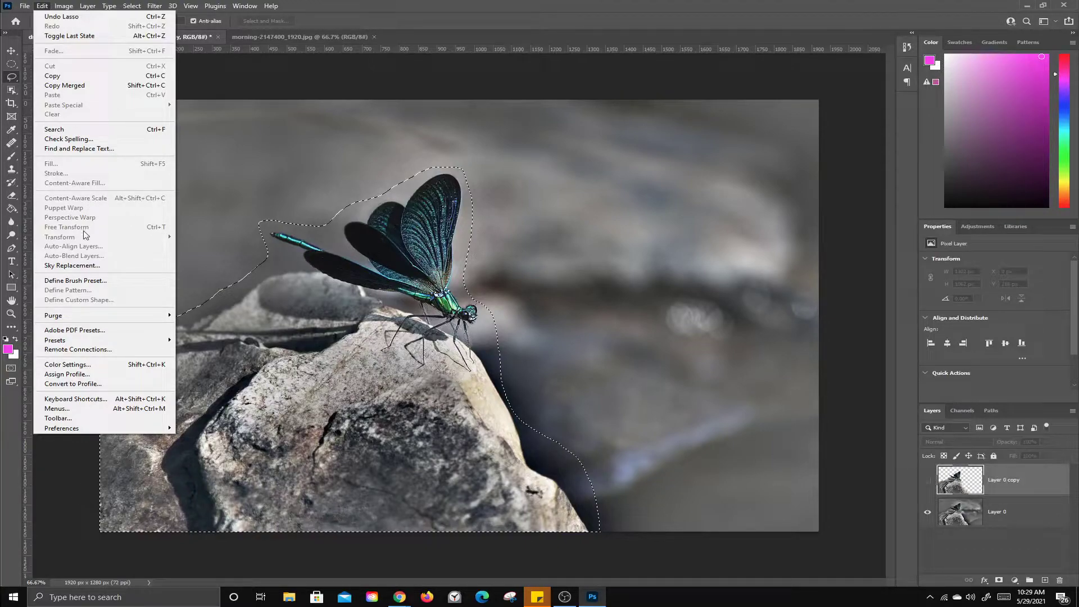
{"action": "left_click", "coordinate": [1020, 519]}
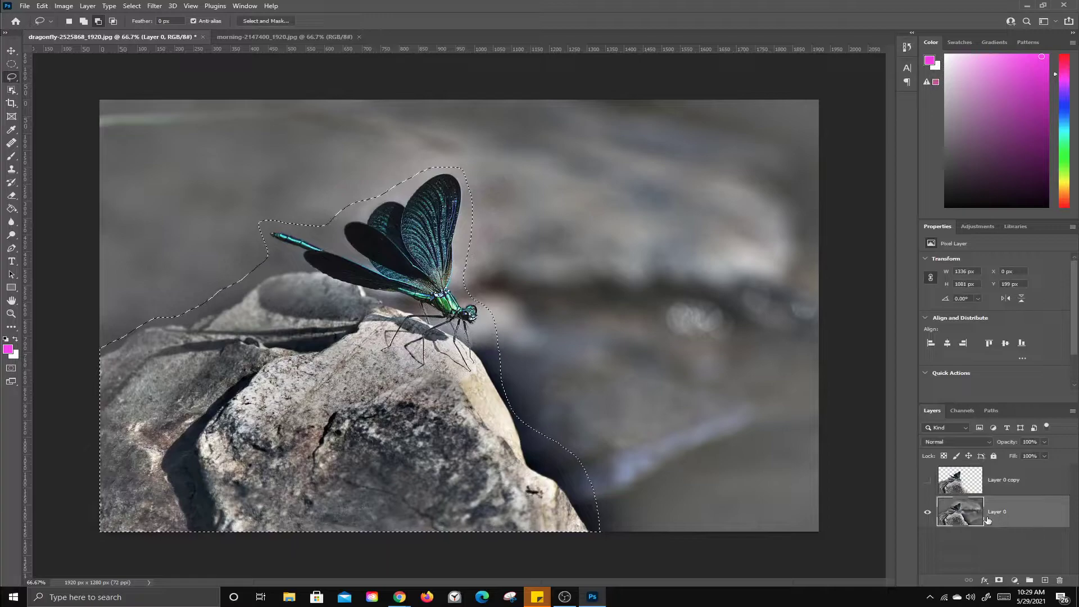
{"action": "left_click", "coordinate": [40, 7]}
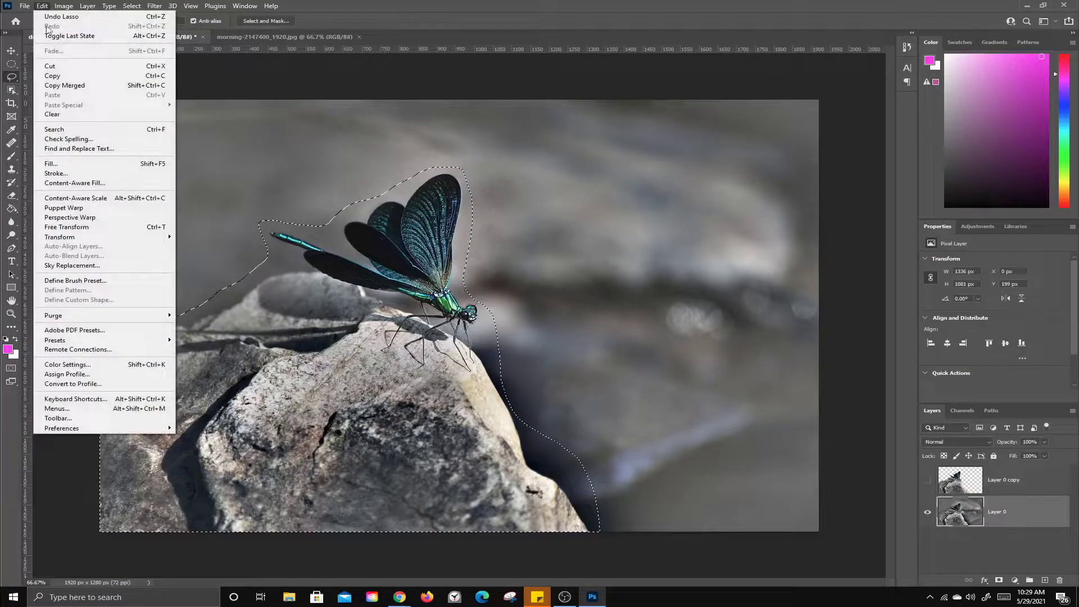
{"action": "left_click", "coordinate": [56, 164]}
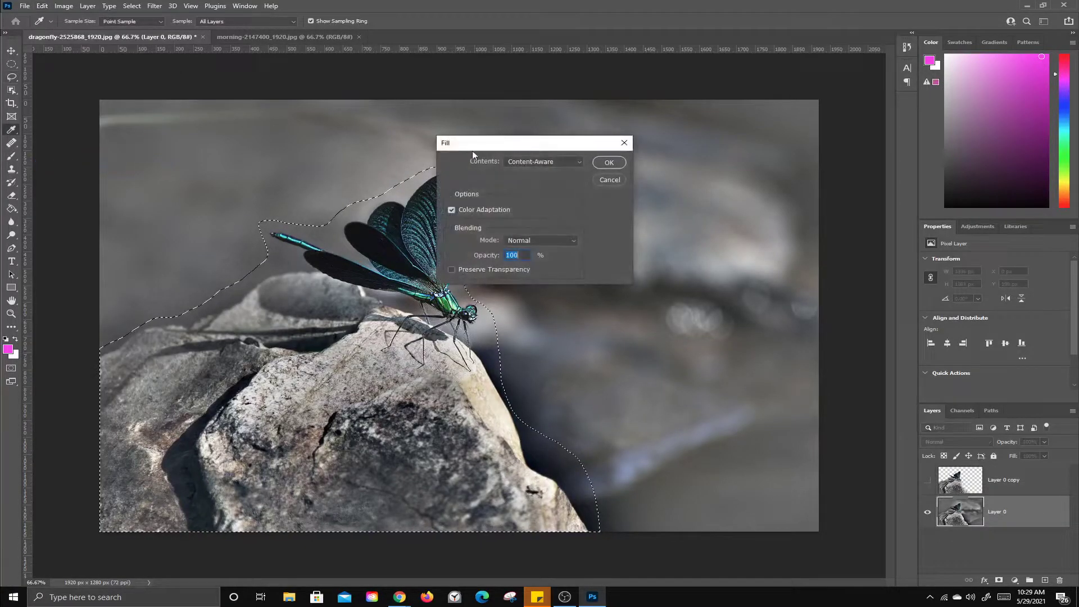
{"action": "left_click", "coordinate": [609, 162]}
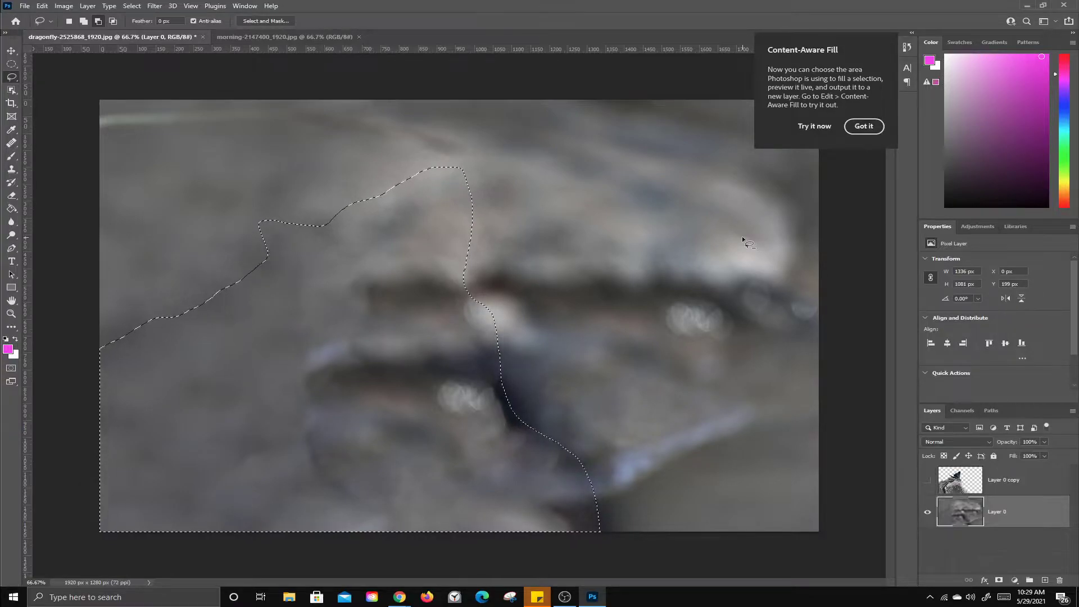
{"action": "key", "text": "ctrl+d"}
Retouch the repeated patches and hard edges in the filled background with a 125 px Spot Healing Brush.
{"action": "left_click", "coordinate": [11, 143]}
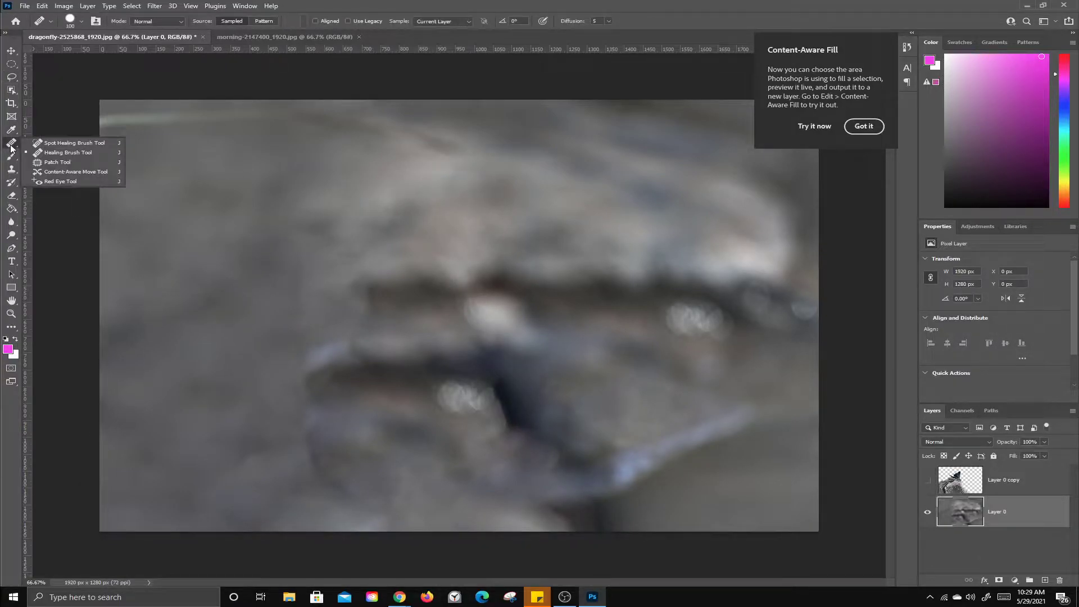
{"action": "left_click", "coordinate": [85, 143]}
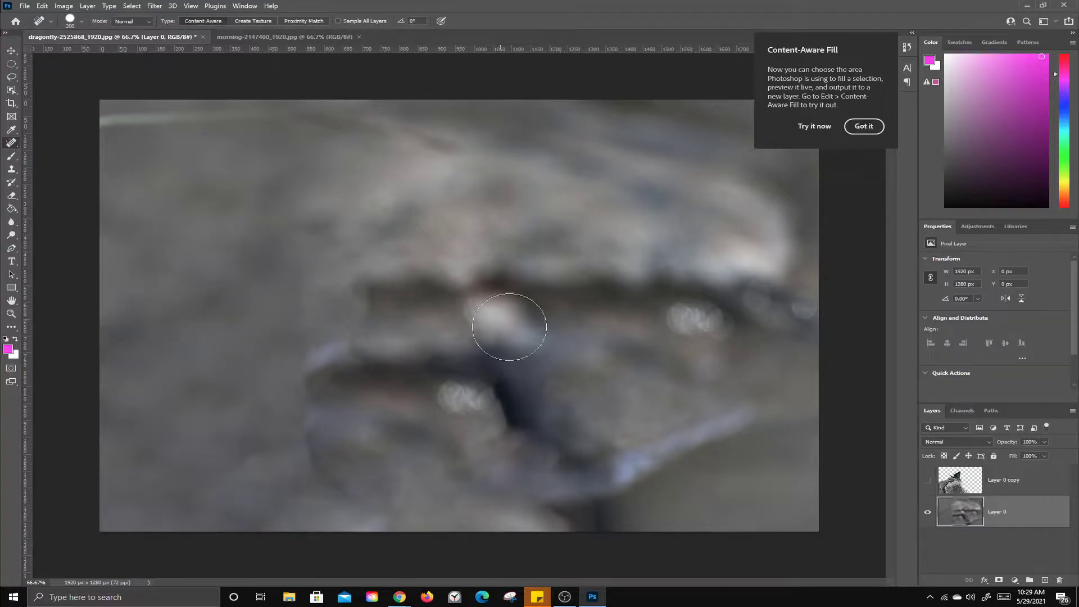
{"action": "key", "text": "bracketleft"}
{"action": "key", "text": "bracketleft"}
{"action": "key", "text": "bracketleft"}
{"action": "mouse_move", "coordinate": [336, 469]}
{"action": "left_mouse_down"}
{"action": "mouse_move", "coordinate": [310, 441]}
{"action": "mouse_move", "coordinate": [303, 334]}
{"action": "left_mouse_up"}
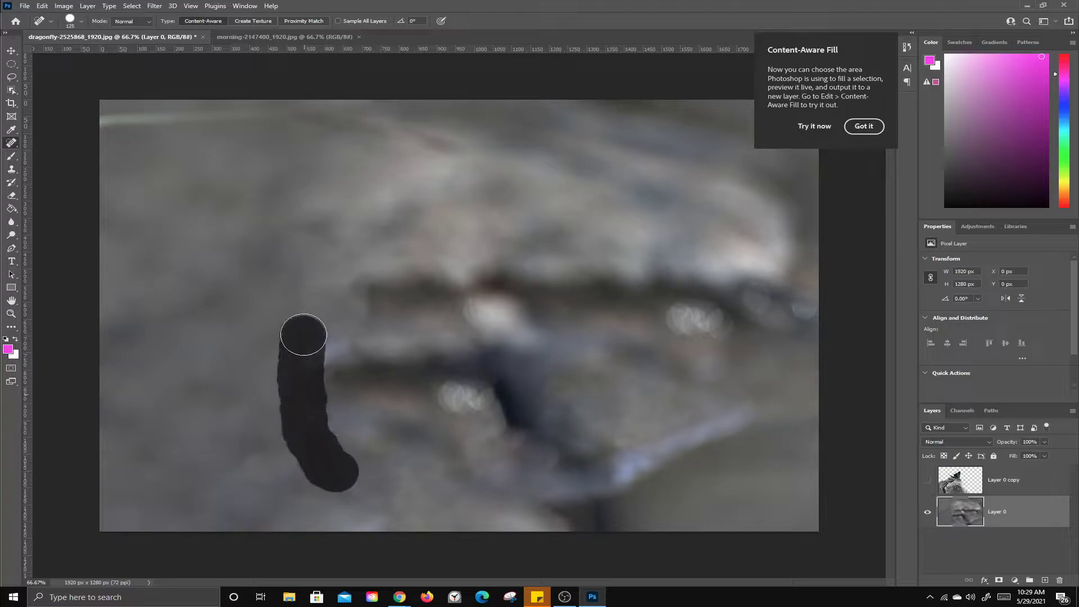
{"action": "mouse_move", "coordinate": [507, 420]}
{"action": "left_mouse_down"}
{"action": "mouse_move", "coordinate": [475, 328]}
{"action": "mouse_move", "coordinate": [475, 337]}
{"action": "left_mouse_up"}
{"action": "left_click", "coordinate": [498, 382]}
{"action": "left_click_drag", "start_coordinate": [289, 311], "coordinate": [318, 449]}
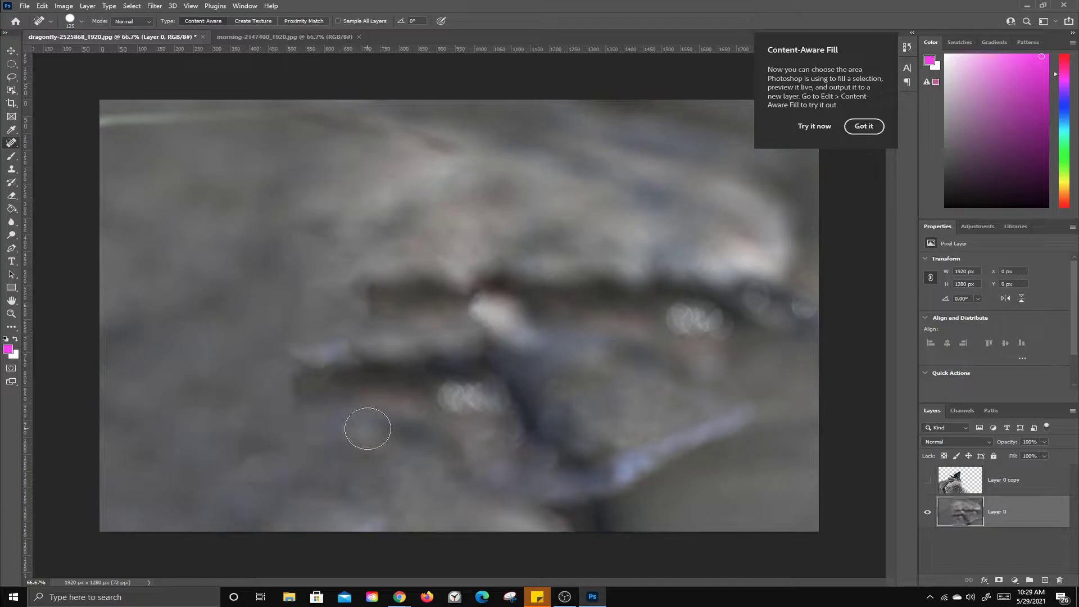
Show the dragonfly cut-out over the filled background, check both layers by toggling their visibility, and dismiss the Content-Aware Fill tip.
{"action": "left_click", "coordinate": [927, 482]}
{"action": "left_click", "coordinate": [928, 482]}
{"action": "left_click", "coordinate": [928, 482]}
{"action": "left_click", "coordinate": [928, 482]}
{"action": "left_click", "coordinate": [927, 482]}
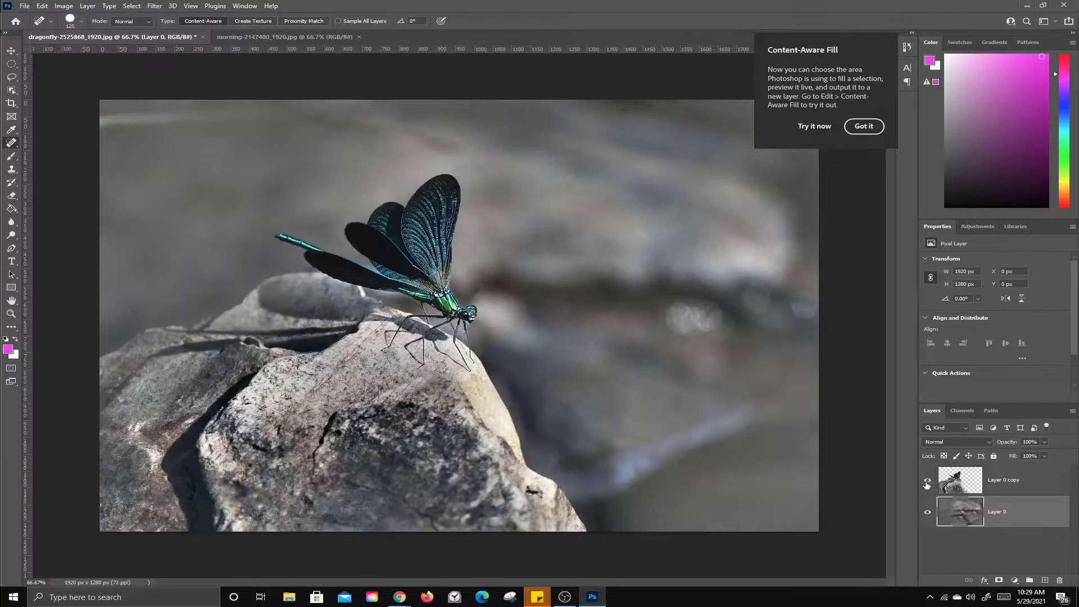
{"action": "left_click", "coordinate": [860, 127]}
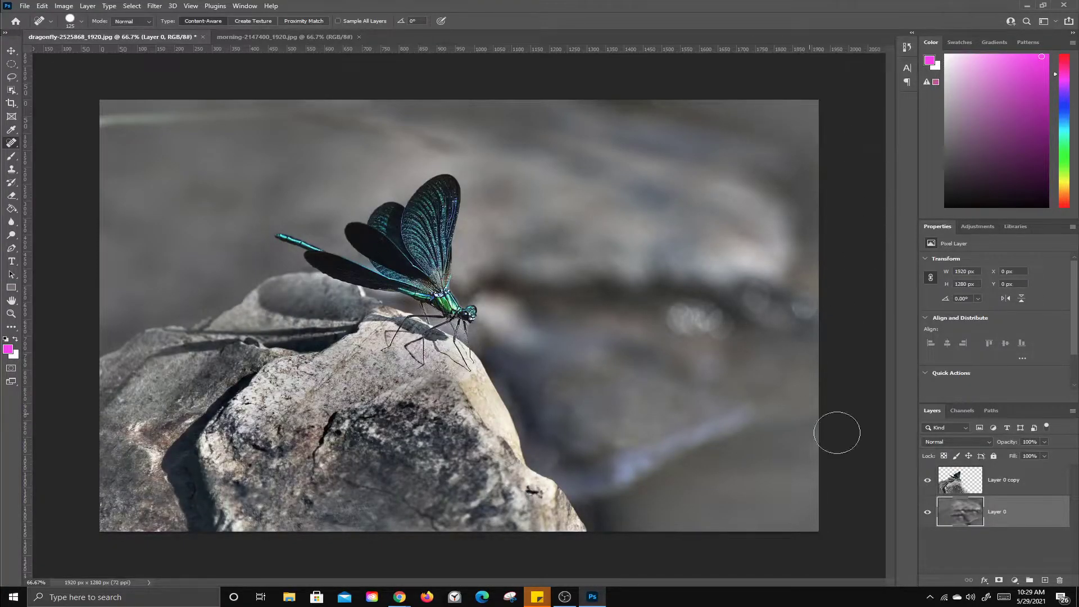
{"action": "left_click", "coordinate": [927, 481]}
{"action": "left_click", "coordinate": [927, 487]}
{"action": "left_click", "coordinate": [927, 512]}
{"action": "left_click", "coordinate": [927, 512]}
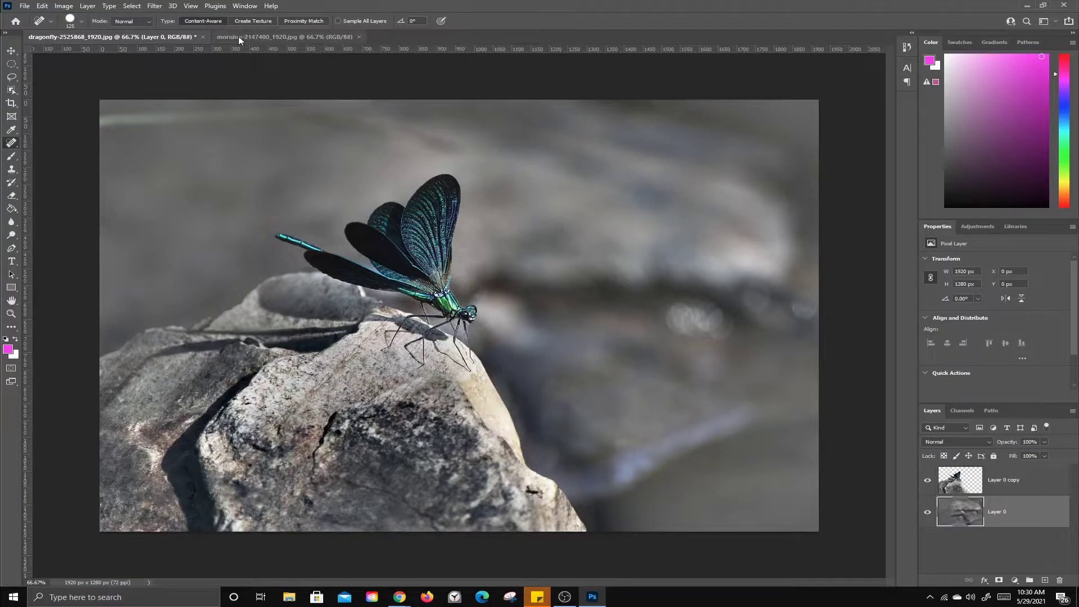
Show the Timeline and create a video timeline for the two layers, with the whole image fitted above it.
{"action": "left_click", "coordinate": [251, 8]}
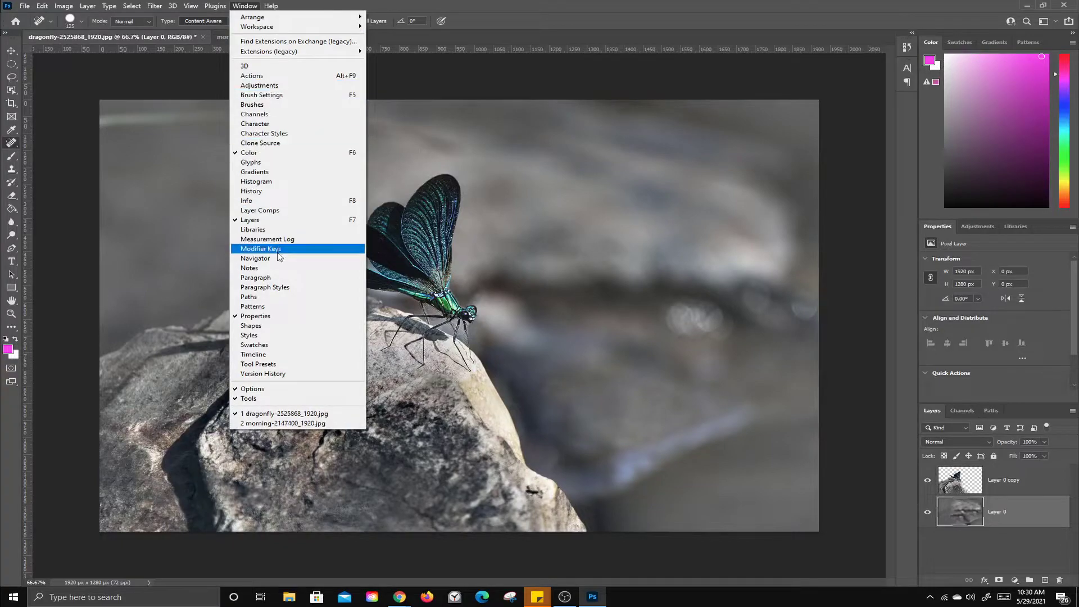
{"action": "left_click", "coordinate": [267, 354]}
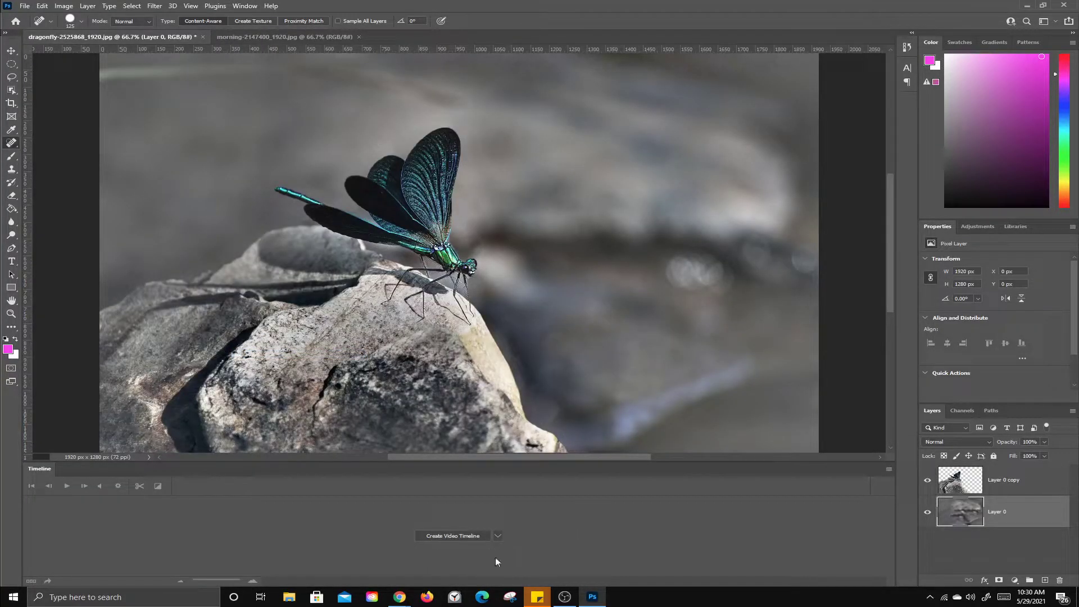
{"action": "left_click", "coordinate": [497, 535]}
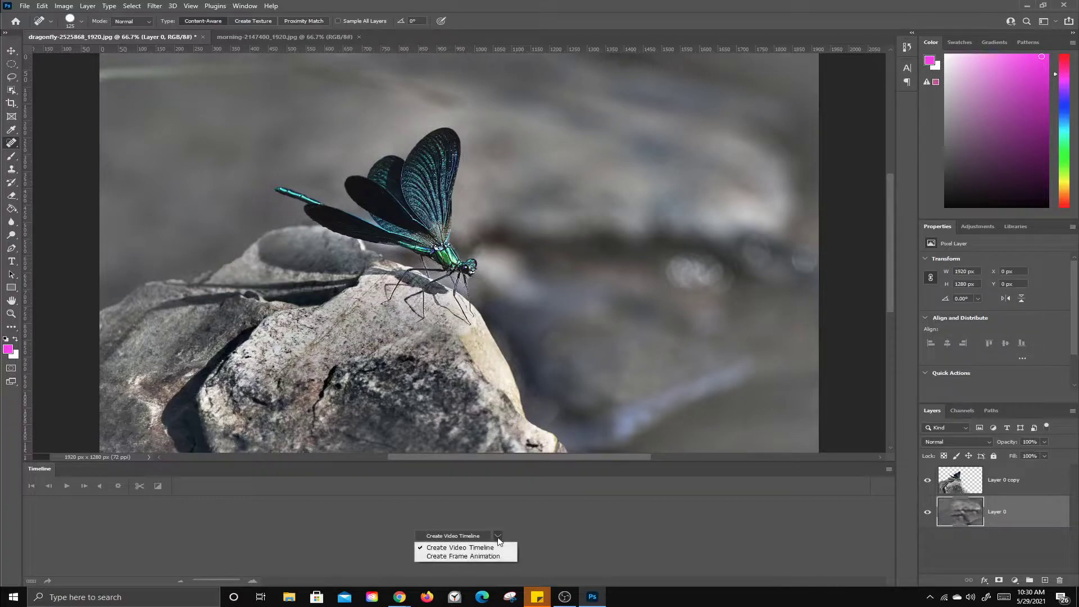
{"action": "left_click", "coordinate": [470, 548]}
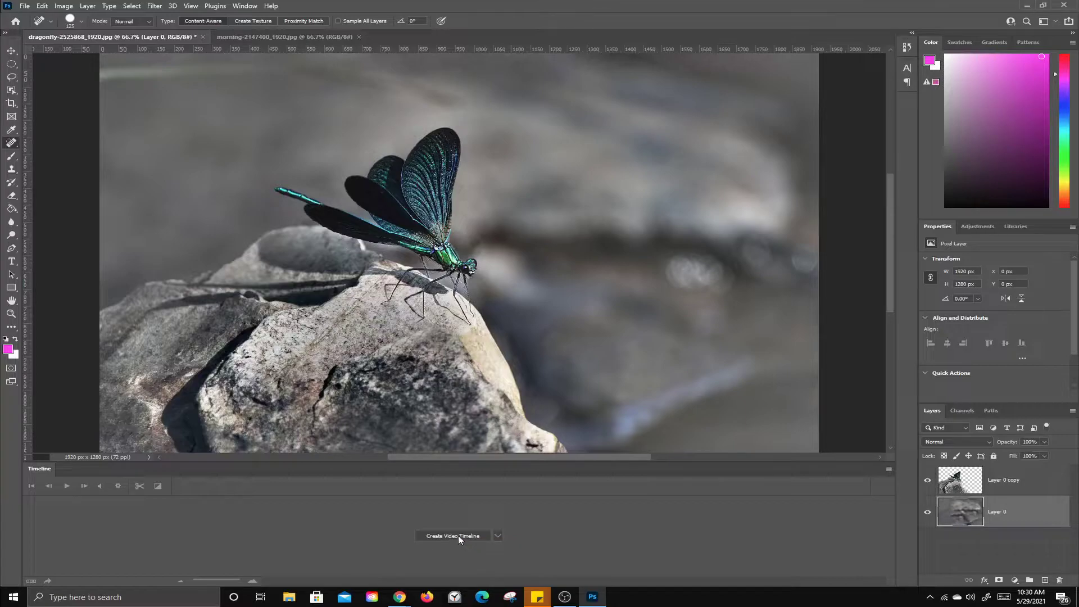
{"action": "left_click", "coordinate": [464, 536]}
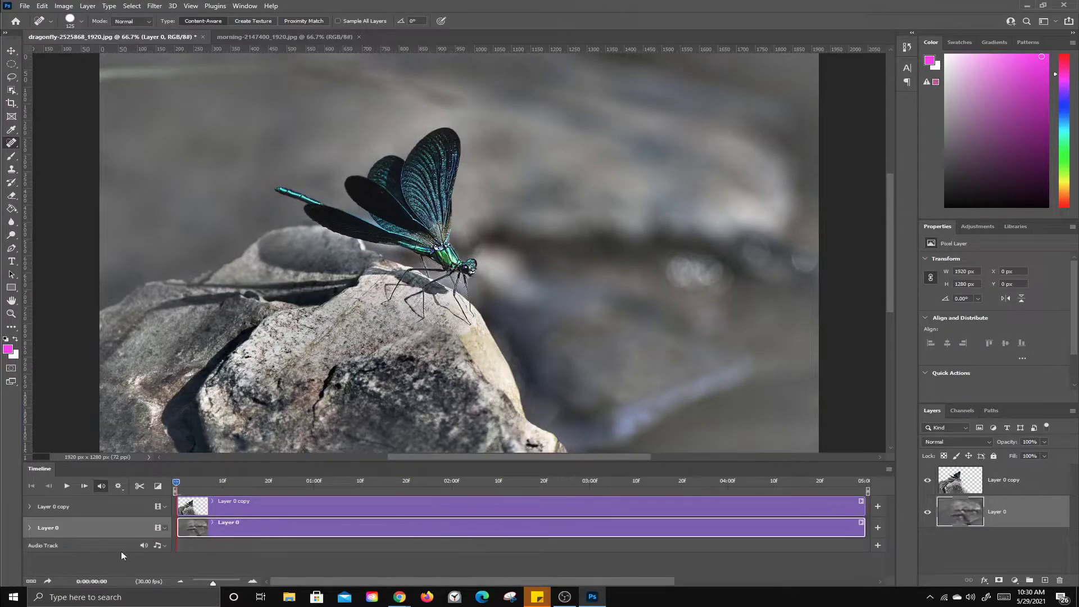
{"action": "left_click", "coordinate": [31, 583]}
{"action": "left_click", "coordinate": [31, 582]}
{"action": "mouse_move", "coordinate": [379, 463]}
{"action": "left_mouse_down"}
{"action": "mouse_move", "coordinate": [383, 490]}
{"action": "mouse_move", "coordinate": [381, 464]}
{"action": "left_mouse_up"}
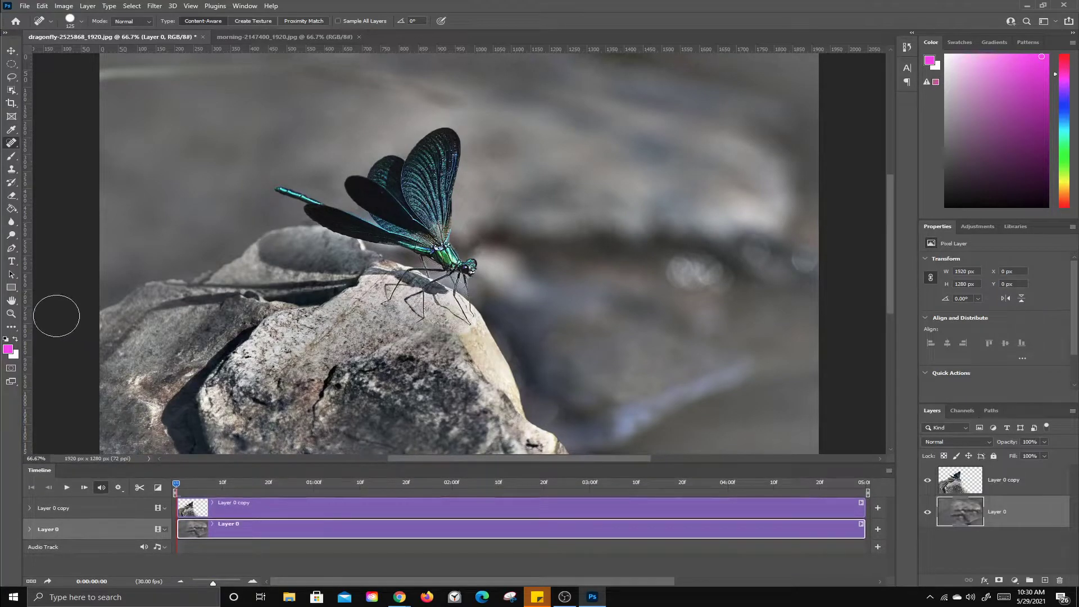
{"action": "double_click", "coordinate": [11, 300]}
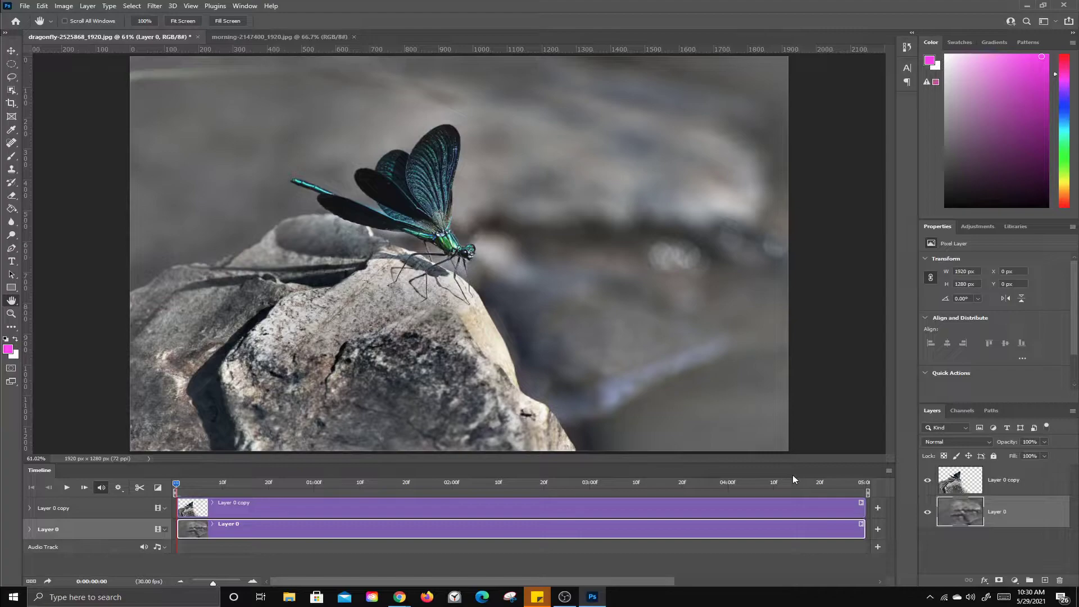
Examine which animatable properties the Layer 0 and Layer 0 copy tracks offer in the timeline.
{"action": "left_click", "coordinate": [30, 530]}
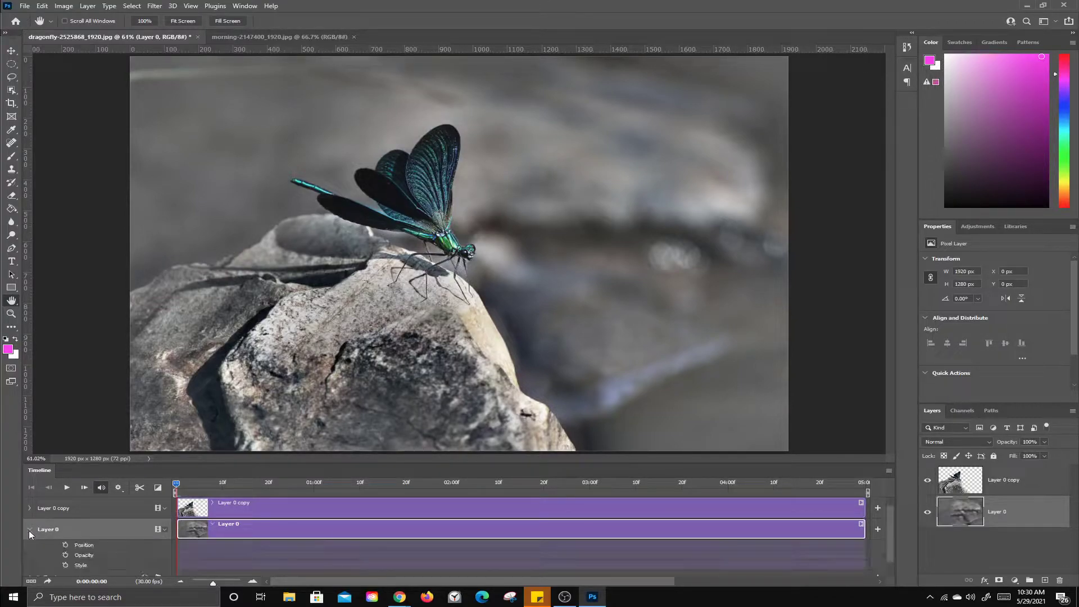
{"action": "left_click", "coordinate": [31, 529]}
{"action": "left_click", "coordinate": [28, 508]}
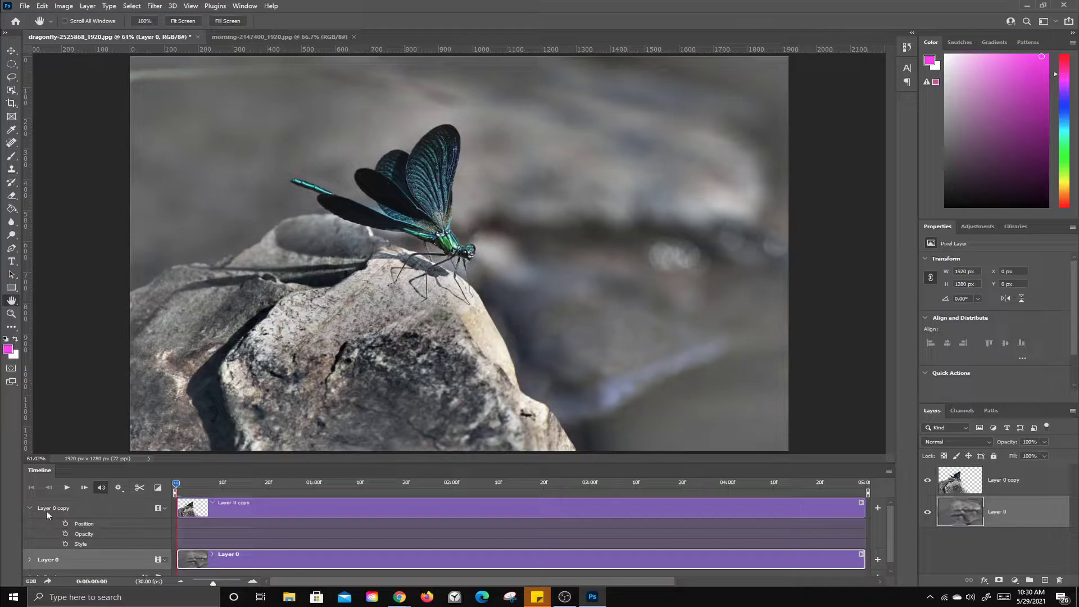
{"action": "left_click", "coordinate": [33, 504]}
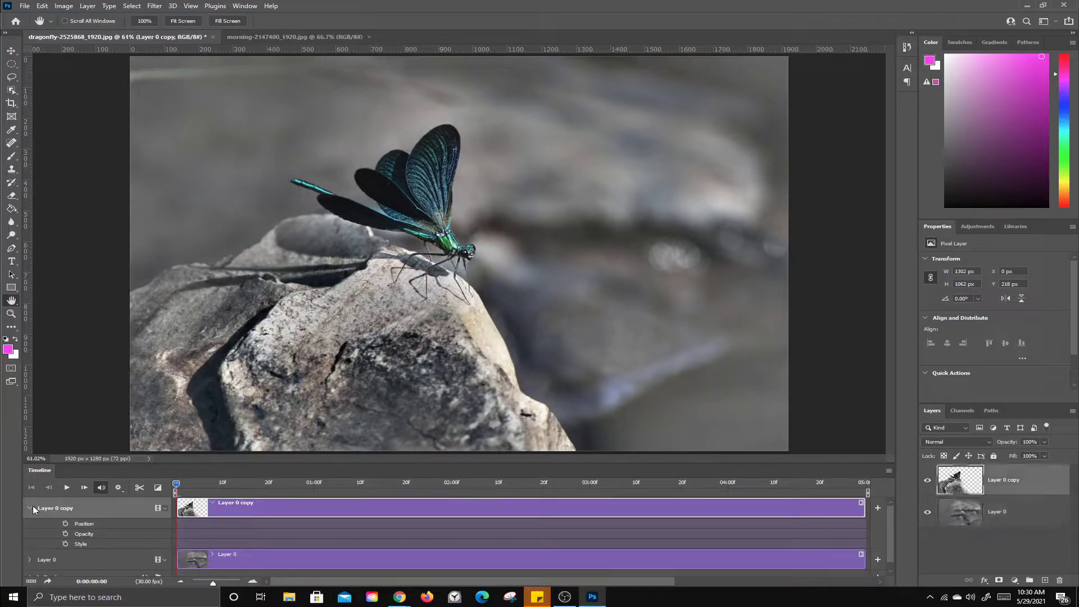
Convert Layer 0 and Layer 0 copy each to a Smart Object.
{"action": "left_click", "coordinate": [998, 518]}
{"action": "right_click", "coordinate": [1000, 518]}
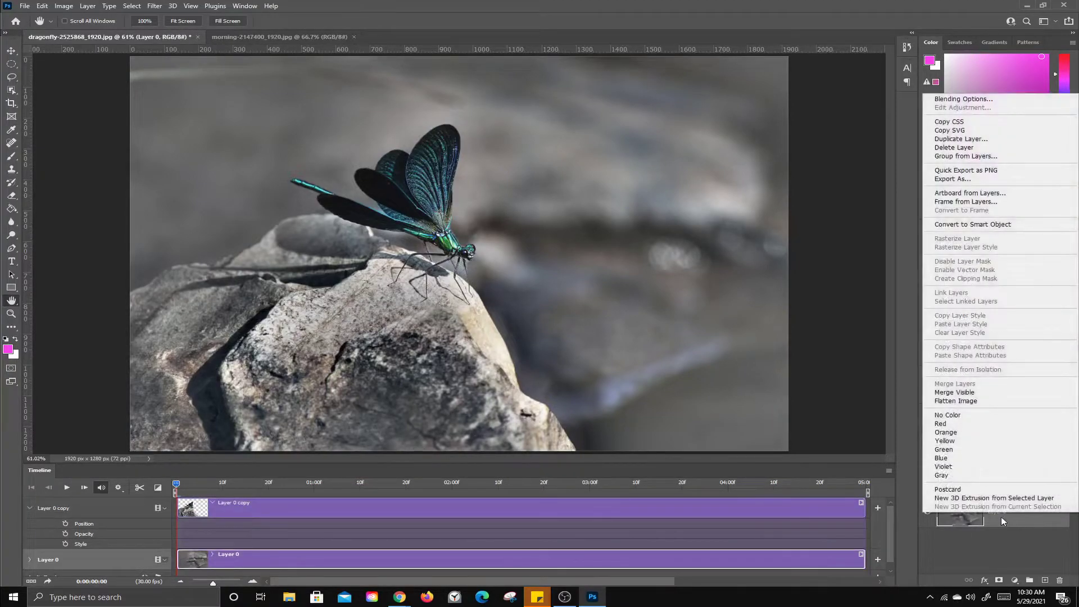
{"action": "left_click", "coordinate": [983, 225]}
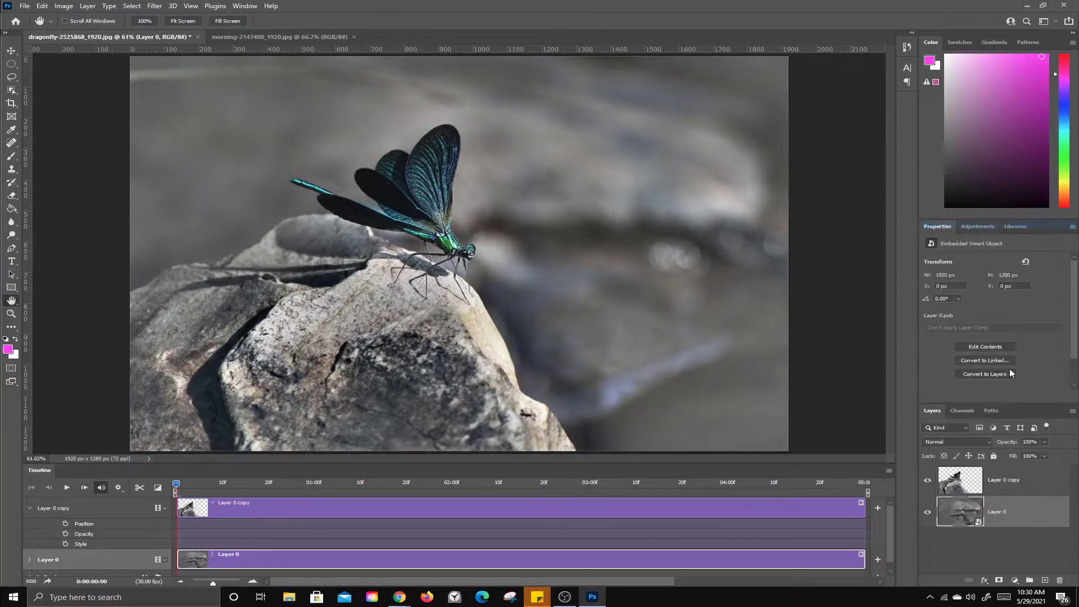
{"action": "right_click", "coordinate": [999, 481]}
{"action": "left_click", "coordinate": [978, 193]}
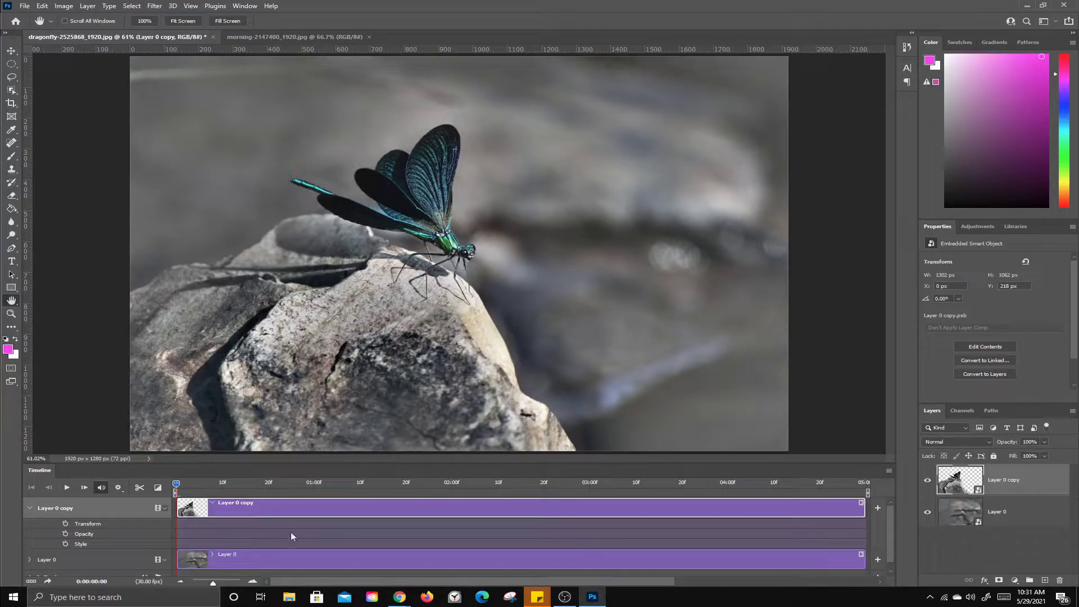
Expand the Layer 0 track's properties and shorten both layer clips to end at 03:00.
{"action": "left_click", "coordinate": [30, 508]}
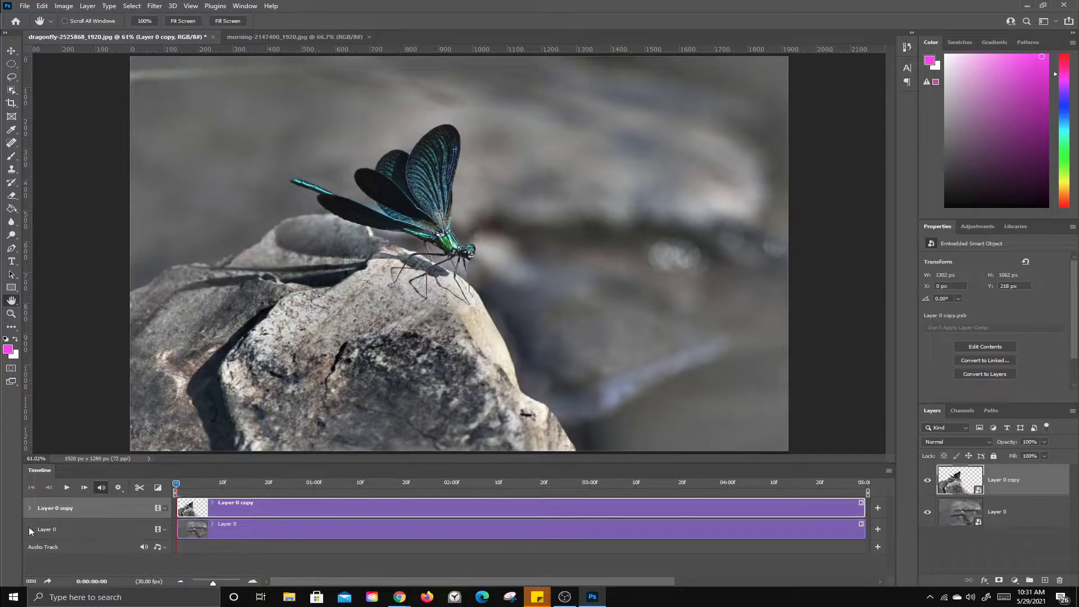
{"action": "left_click", "coordinate": [30, 528]}
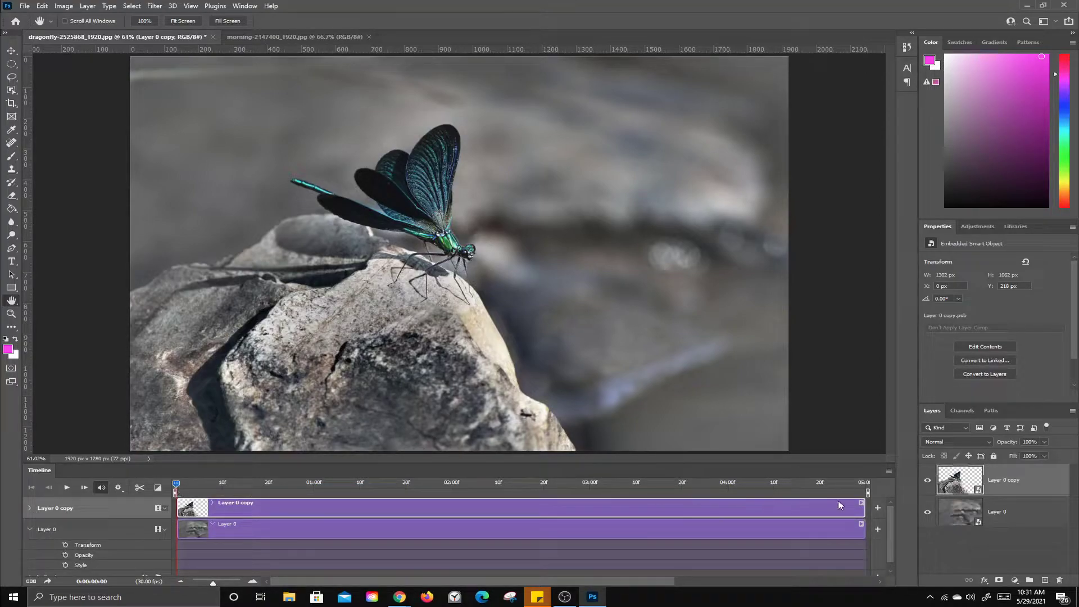
{"action": "left_click_drag", "start_coordinate": [862, 504], "coordinate": [589, 510]}
{"action": "left_click_drag", "start_coordinate": [864, 531], "coordinate": [589, 531]}
{"action": "left_click_drag", "start_coordinate": [362, 505], "coordinate": [412, 509]}
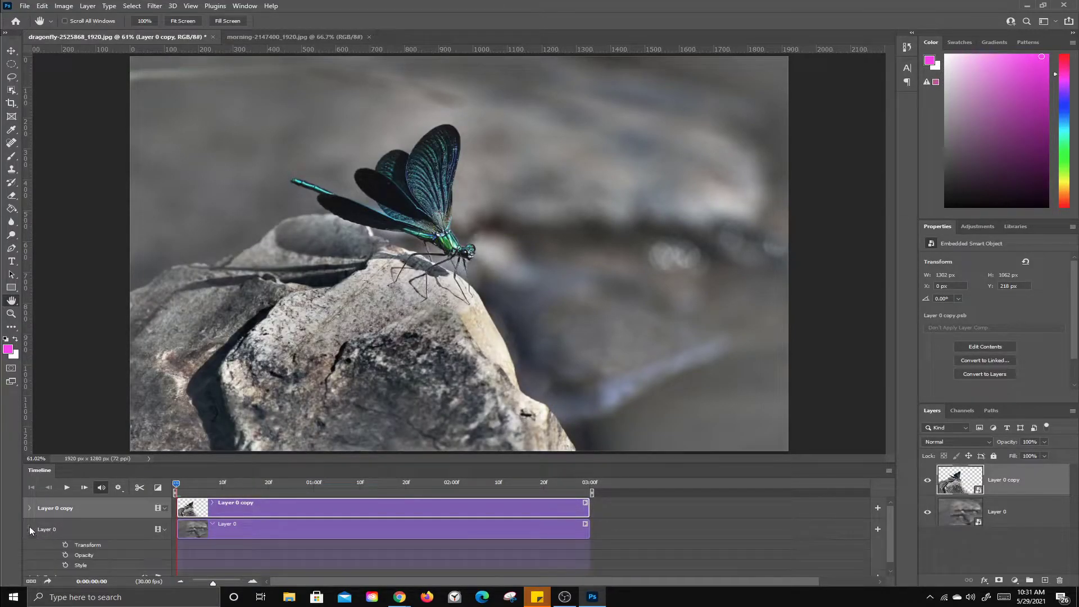
Add a Transform keyframe to Layer 0 at the first frame and enlarge the background to about 2019 × 1346 px.
{"action": "left_click", "coordinate": [1001, 517]}
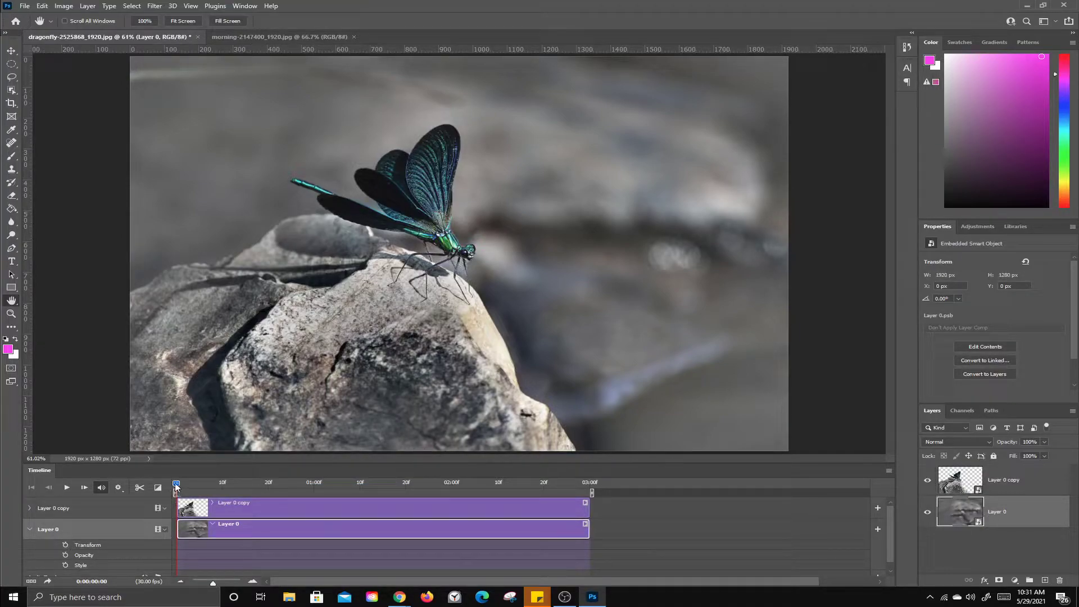
{"action": "left_click", "coordinate": [66, 545]}
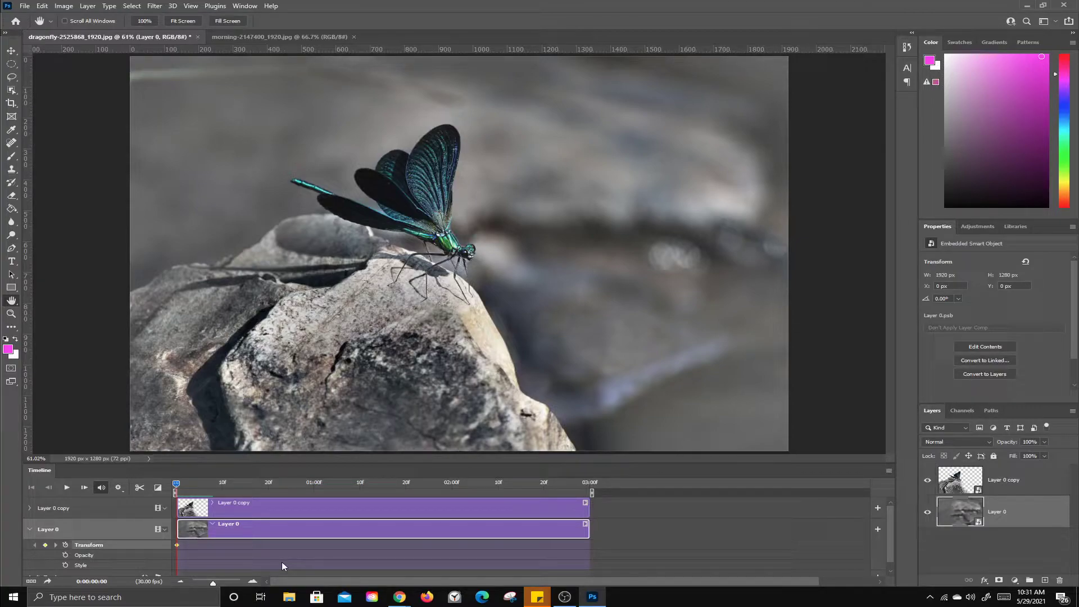
{"action": "key", "text": "ctrl+t"}
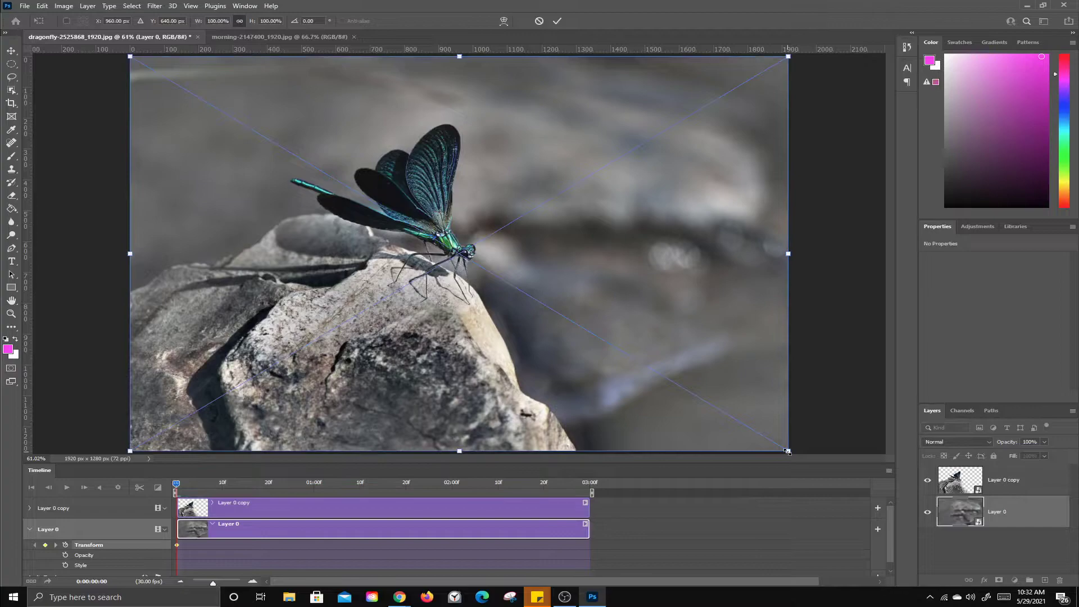
{"action": "left_click_drag", "start_coordinate": [787, 451], "coordinate": [819, 474]}
{"action": "key", "text": "Return"}
{"action": "key", "text": "h"}
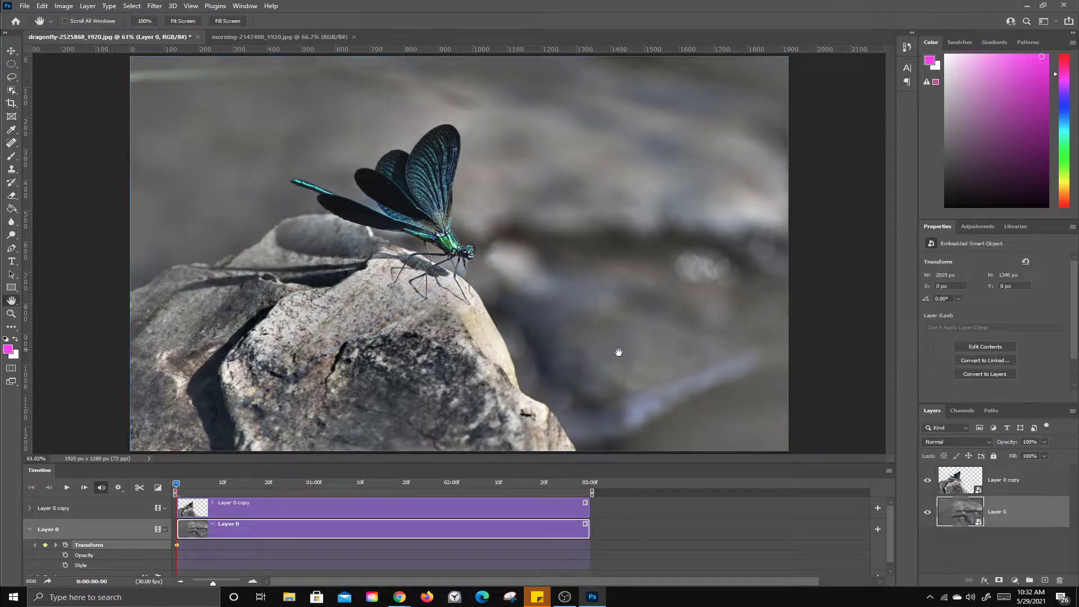
{"action": "left_click", "coordinate": [12, 51]}
{"action": "left_click_drag", "start_coordinate": [629, 276], "coordinate": [666, 291]}
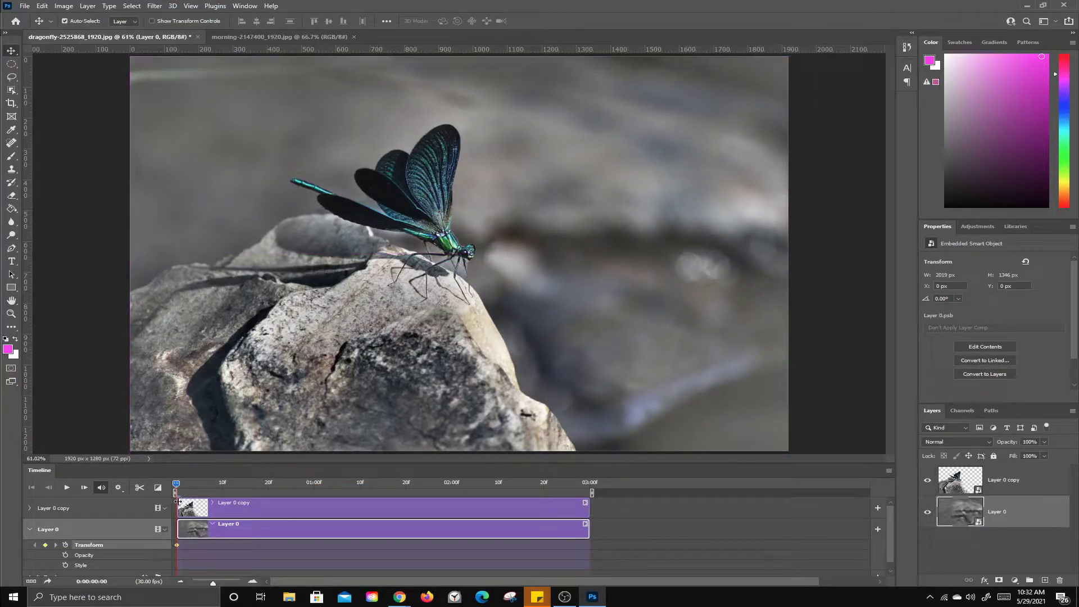
At frame 02:29, shift the Layer 0 background horizontally to X -99 px to keyframe its slide, and scrub the timeline to check it.
{"action": "left_click_drag", "start_coordinate": [531, 501], "coordinate": [589, 505]}
{"action": "left_click_drag", "start_coordinate": [625, 260], "coordinate": [588, 258]}
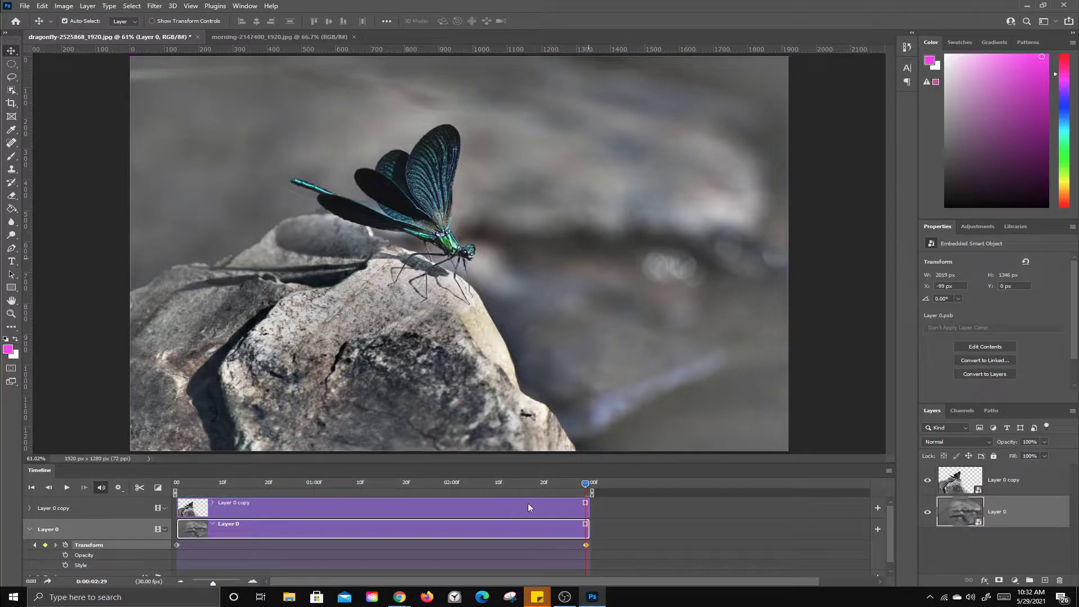
{"action": "left_click_drag", "start_coordinate": [582, 485], "coordinate": [543, 524]}
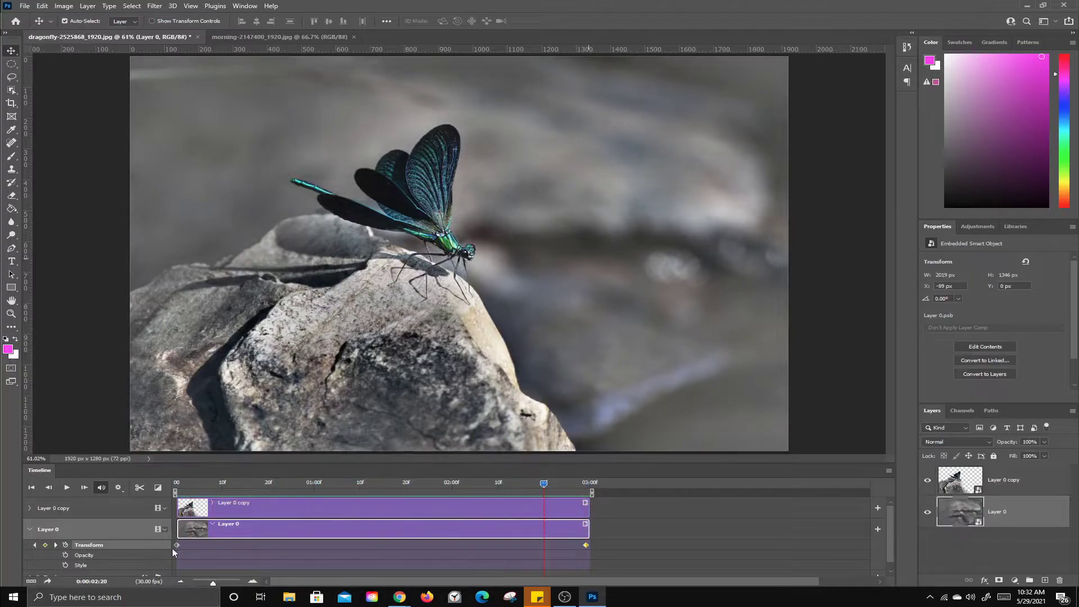
Return to Layer 0's end keyframe and nudge the background slightly back to the right, scrubbing to check the motion.
{"action": "left_click", "coordinate": [55, 544]}
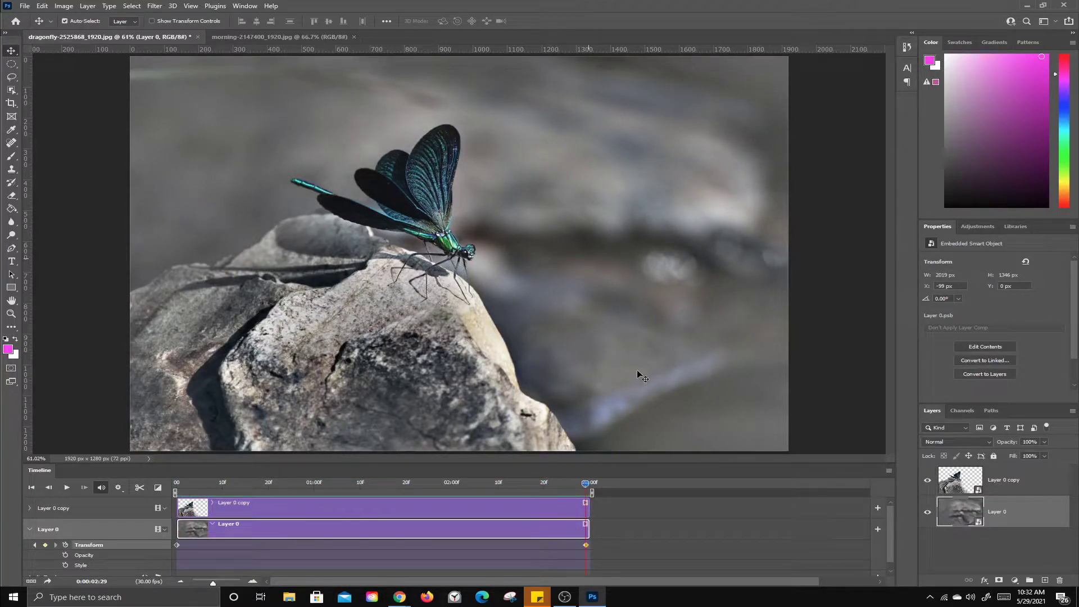
{"action": "left_click_drag", "start_coordinate": [636, 370], "coordinate": [645, 371]}
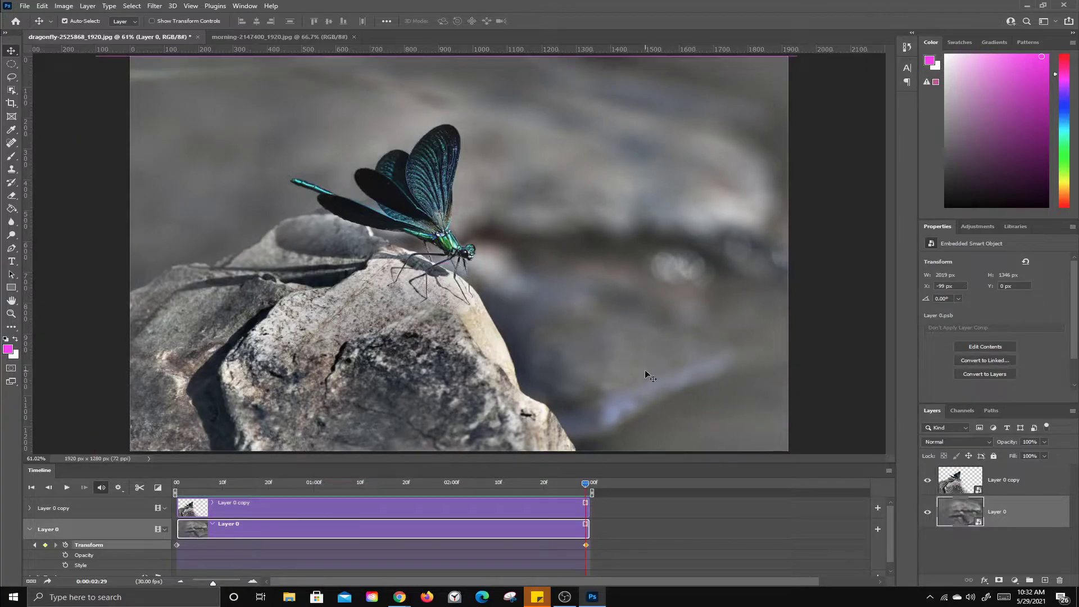
{"action": "left_click_drag", "start_coordinate": [584, 482], "coordinate": [565, 498]}
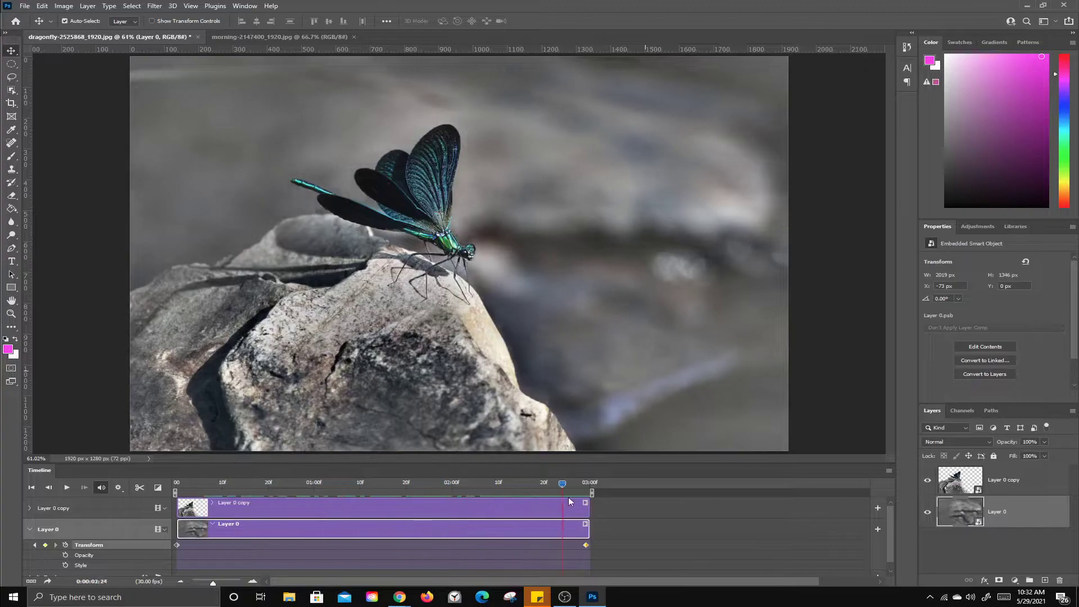
{"action": "left_click_drag", "start_coordinate": [629, 377], "coordinate": [629, 379]}
At the first frame, keyframe Layer 0 copy's Transform, scaling the cut-out to about 101.34% and moving it to about X -66, Y 204 px.
{"action": "left_click_drag", "start_coordinate": [586, 484], "coordinate": [176, 485]}
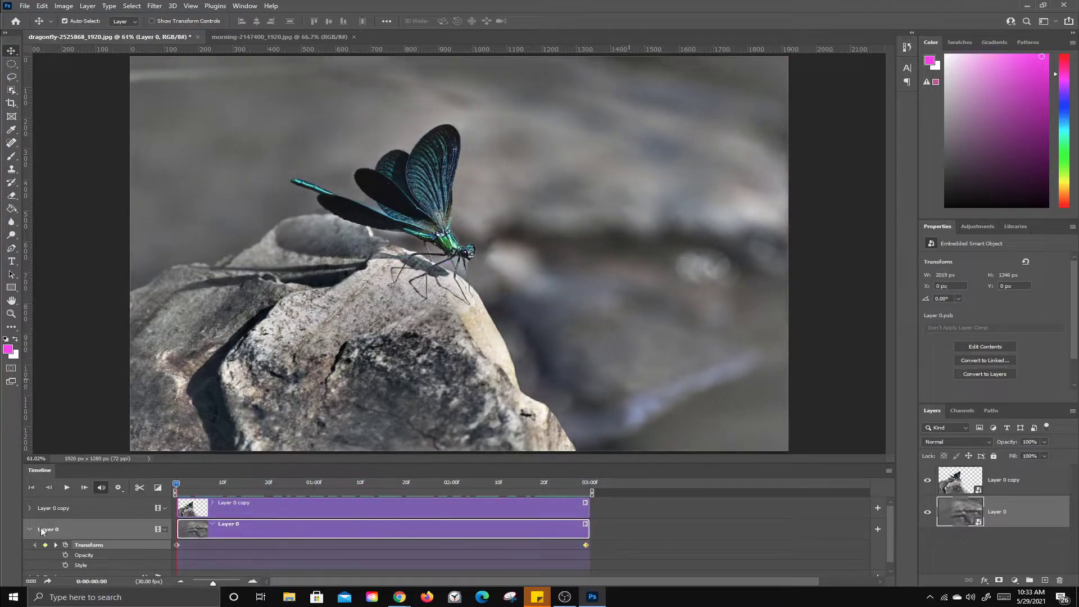
{"action": "left_click", "coordinate": [30, 528]}
{"action": "left_click", "coordinate": [29, 509]}
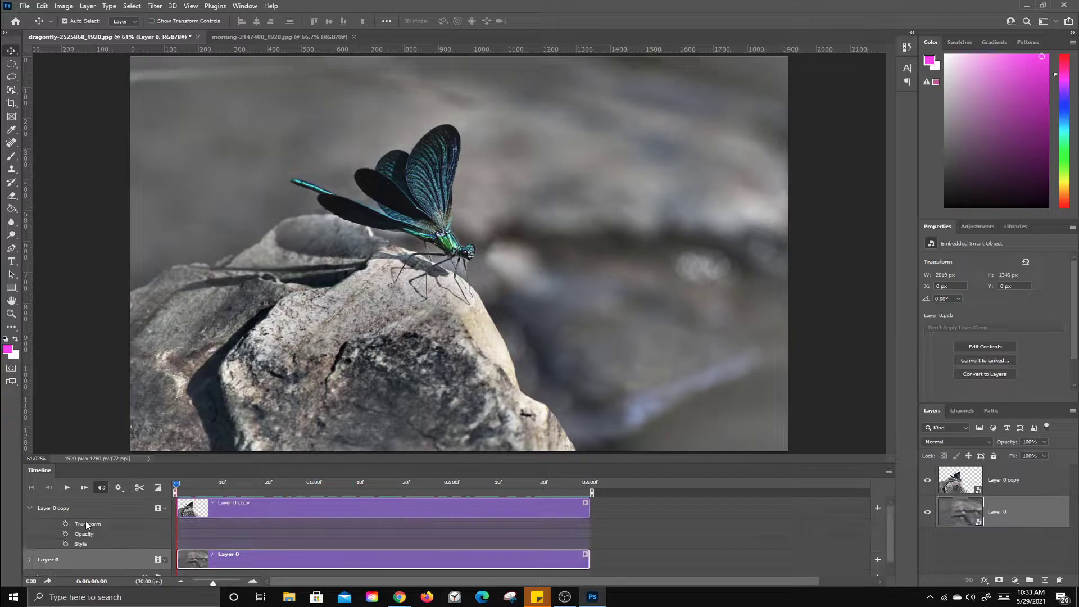
{"action": "left_click", "coordinate": [1011, 482]}
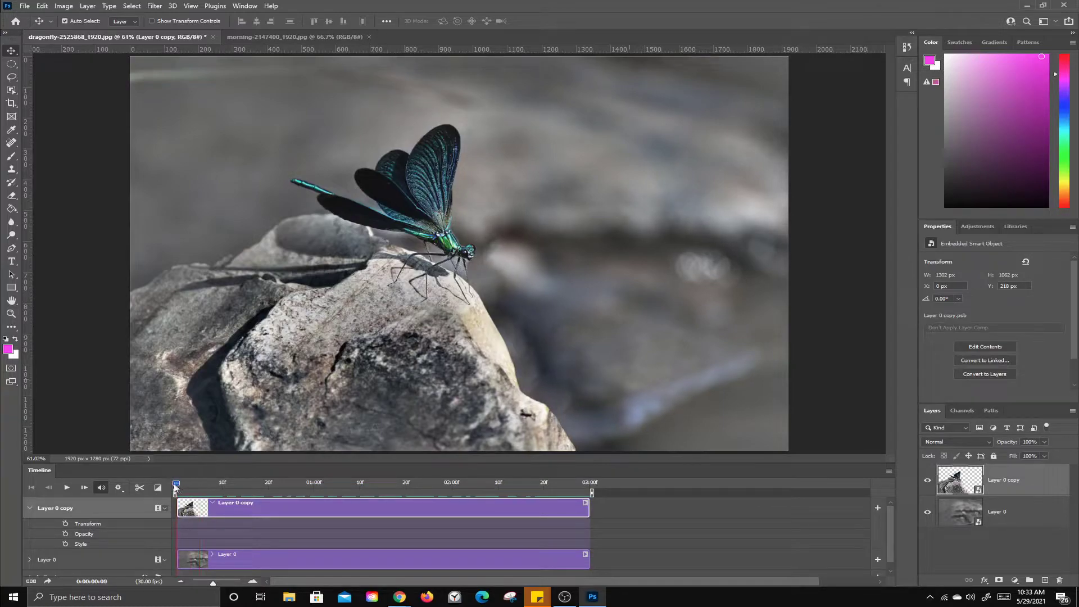
{"action": "left_click", "coordinate": [66, 523]}
{"action": "key", "text": "ctrl+t"}
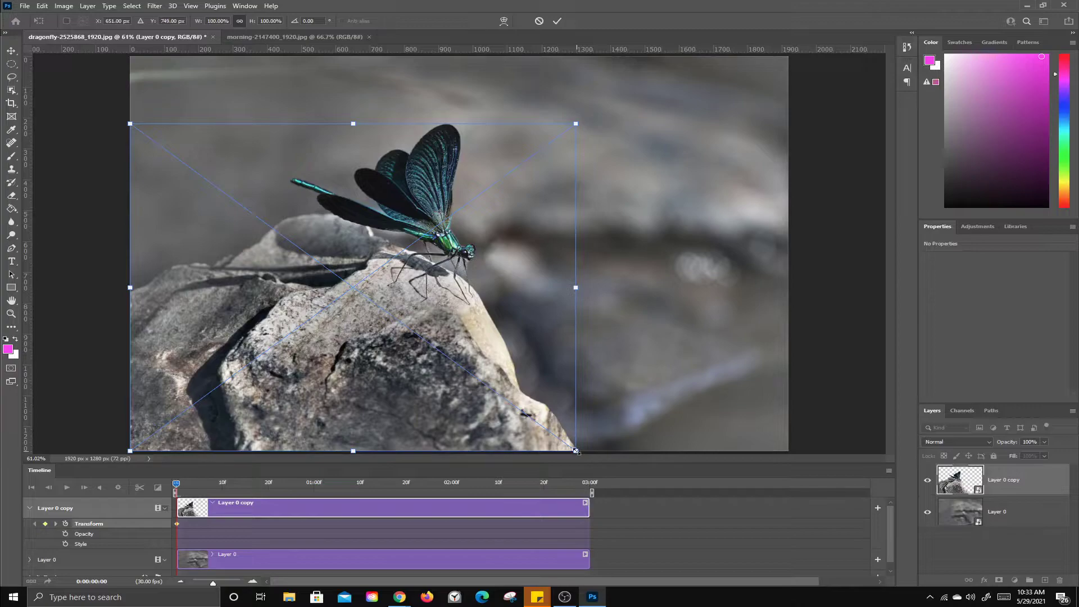
{"action": "mouse_move", "coordinate": [576, 451]}
{"action": "left_mouse_down"}
{"action": "mouse_move", "coordinate": [596, 457]}
{"action": "mouse_move", "coordinate": [579, 441]}
{"action": "mouse_move", "coordinate": [587, 449]}
{"action": "left_mouse_up"}
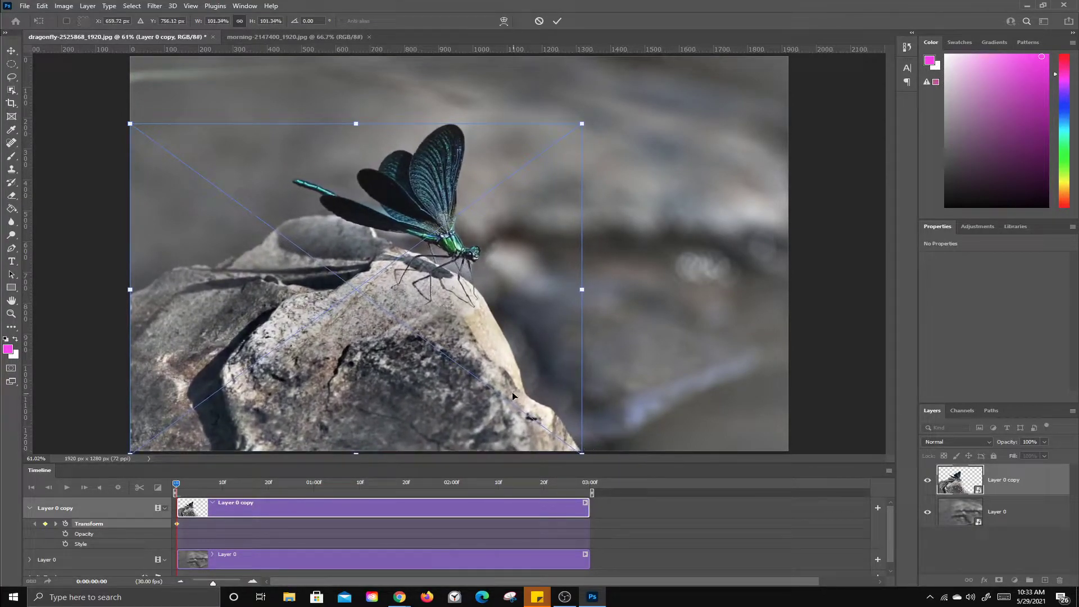
{"action": "left_click_drag", "start_coordinate": [507, 391], "coordinate": [488, 384]}
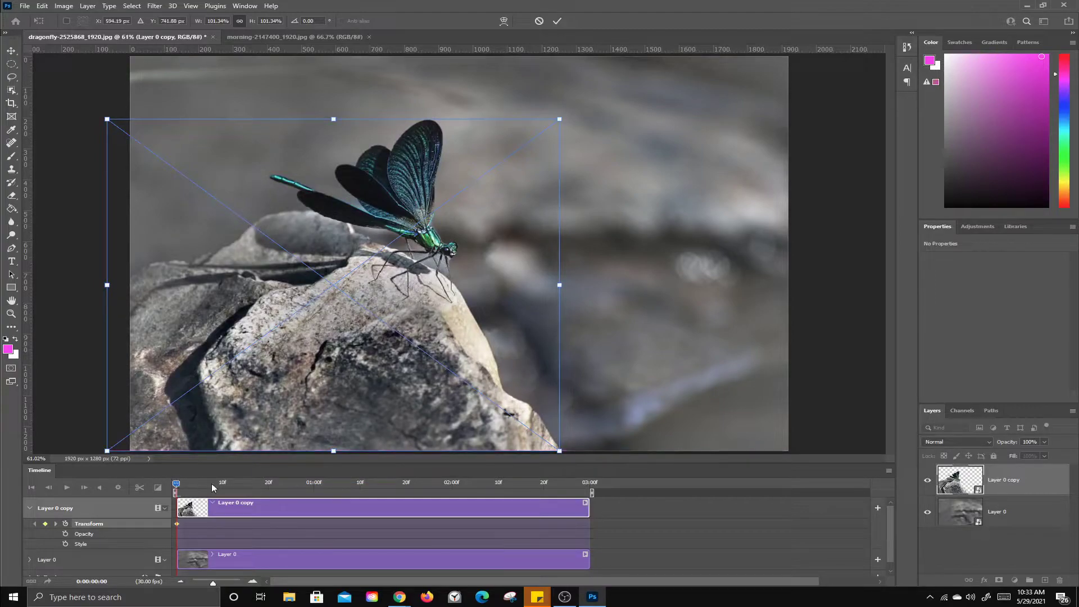
{"action": "key", "text": "Return"}
At frame 02:29, keyframe Layer 0 copy's Transform, scaling the cut-out to about 104.69% and moving it to about X 0, Y 204 px.
{"action": "left_click_drag", "start_coordinate": [174, 482], "coordinate": [588, 511]}
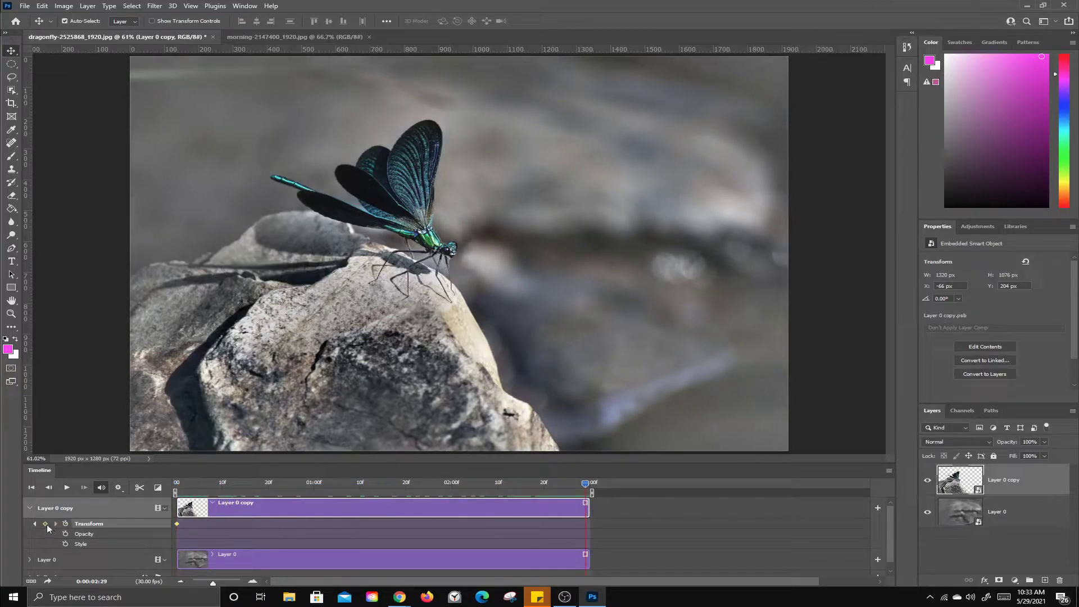
{"action": "key", "text": "ctrl+t"}
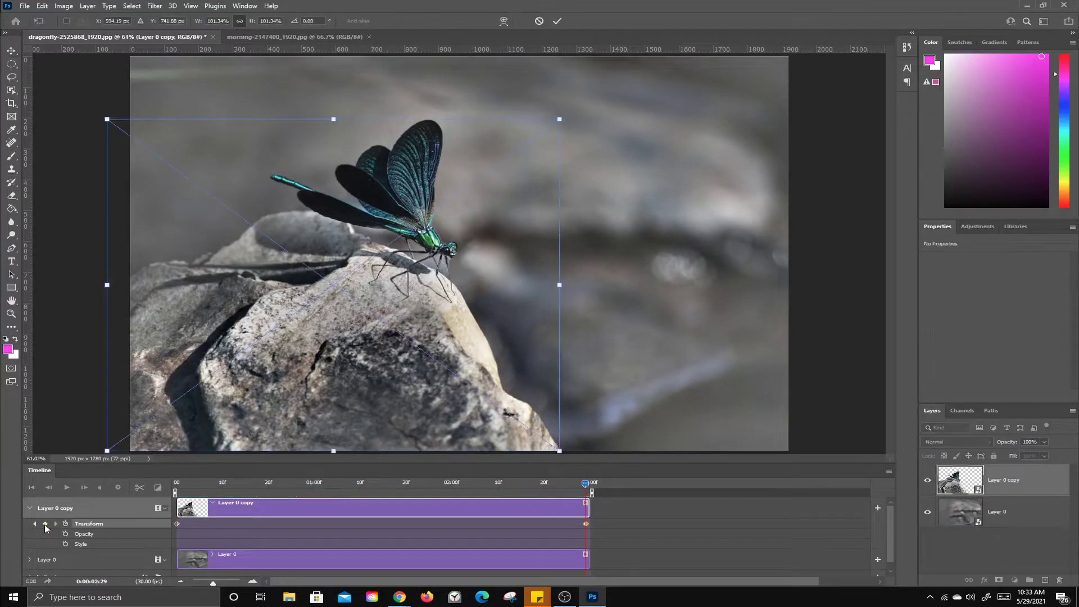
{"action": "left_click_drag", "start_coordinate": [561, 452], "coordinate": [578, 456]}
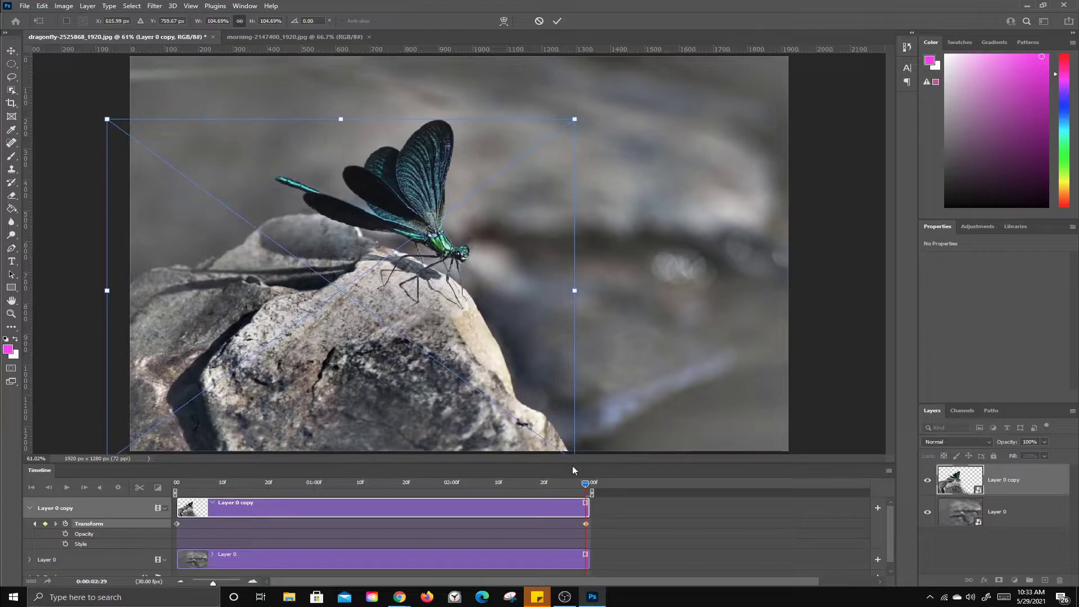
{"action": "key", "text": "Return"}
{"action": "left_click_drag", "start_coordinate": [449, 381], "coordinate": [471, 386]}
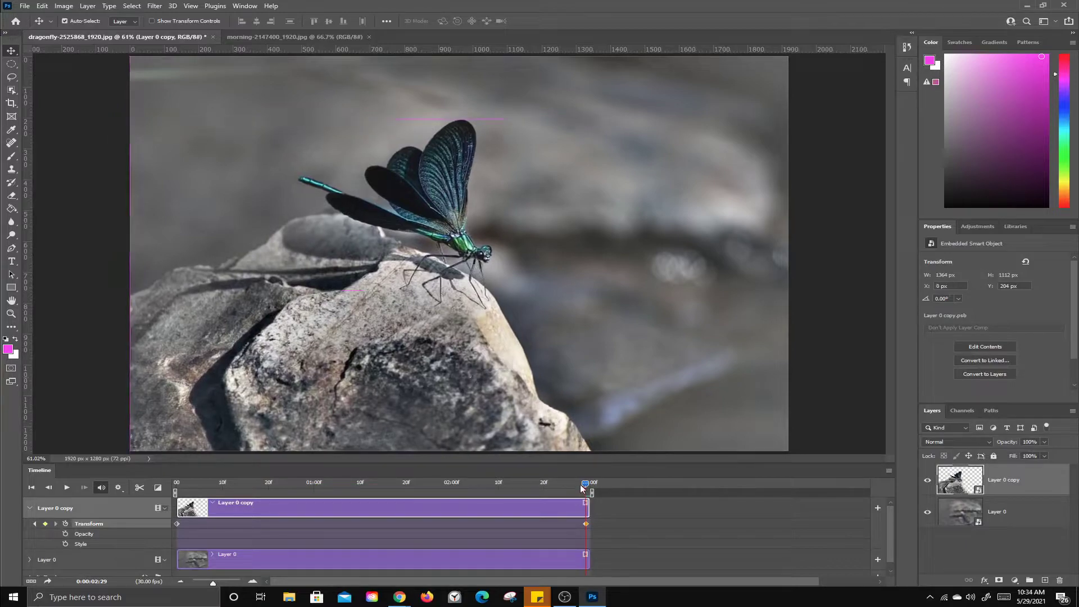
Collapse Layer 0 copy's keyframe properties and play the parallax animation from the first frame to check the motion.
{"action": "left_click", "coordinate": [28, 506]}
{"action": "left_click_drag", "start_coordinate": [593, 493], "coordinate": [155, 471]}
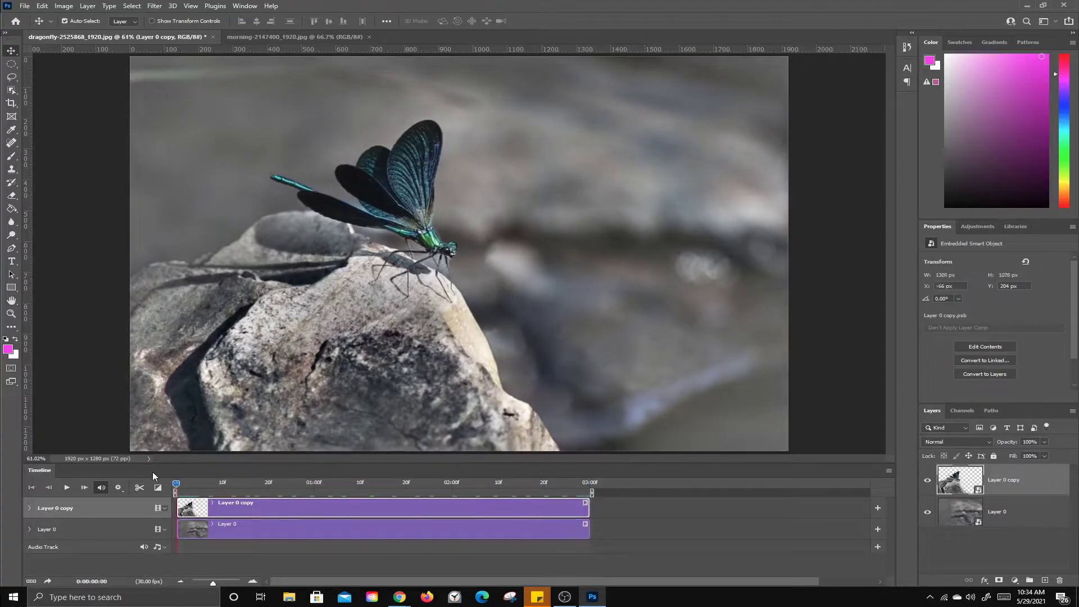
{"action": "key", "text": "space"}
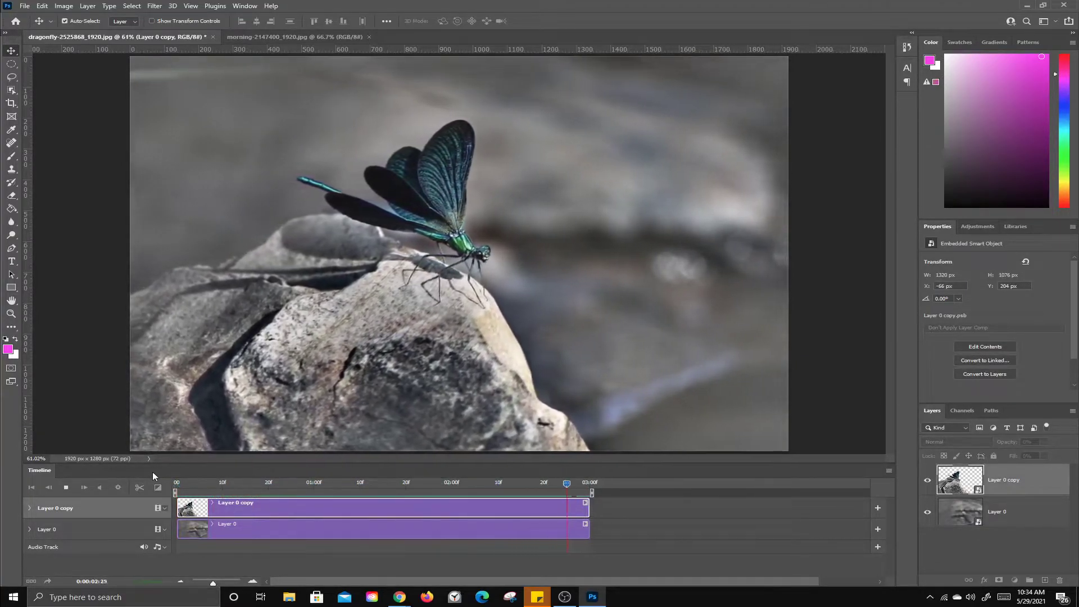
{"action": "key", "text": "space"}
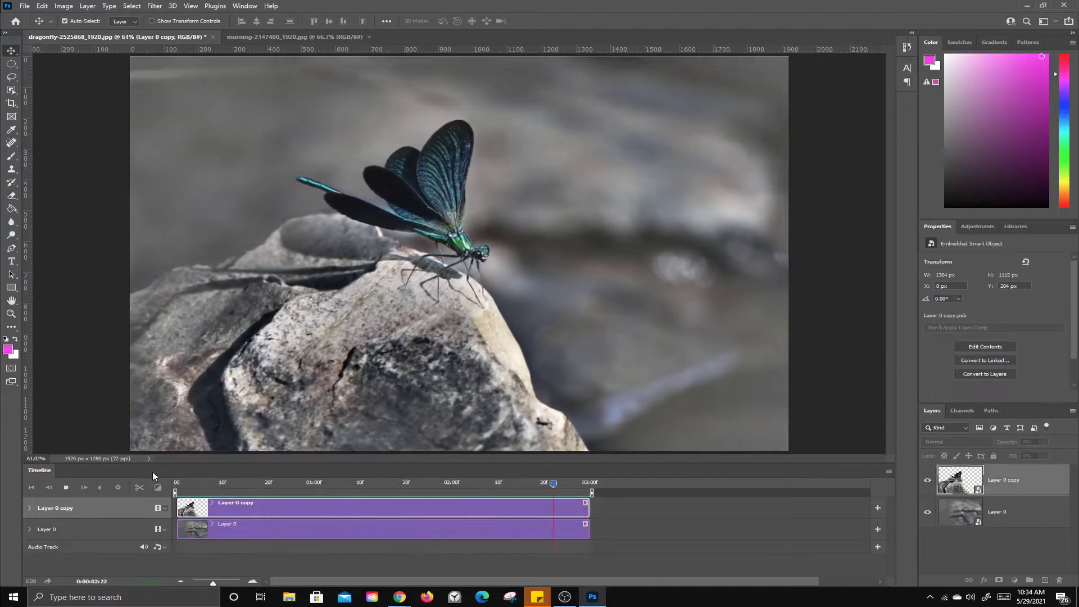
{"action": "key", "text": "space"}
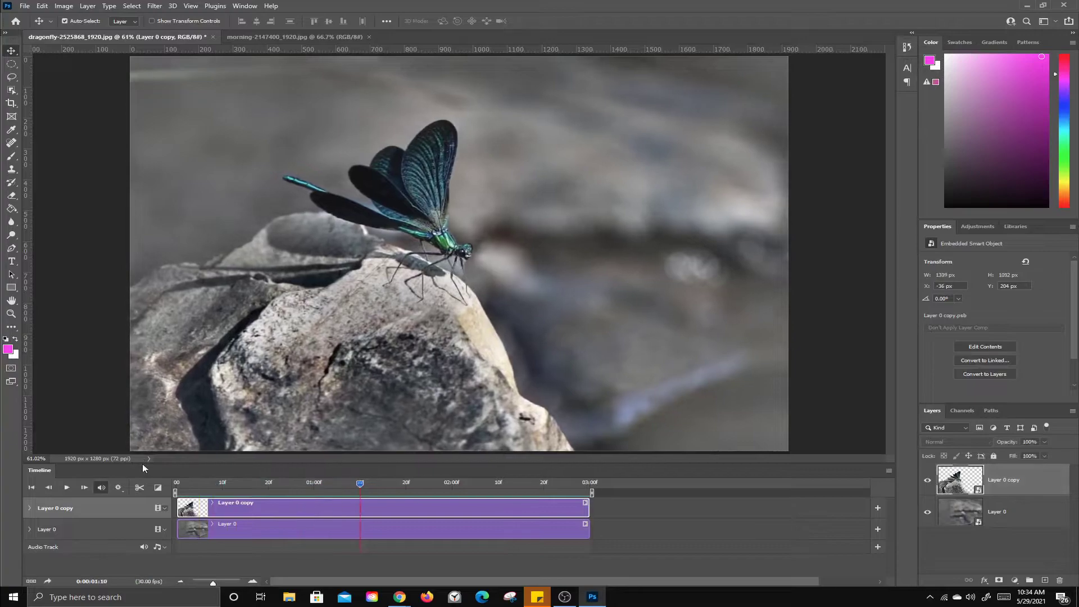
In morning-2147400_1920.jpg, unlock the background layer and add a new layer named "Clouds" above it.
{"action": "left_click", "coordinate": [305, 37]}
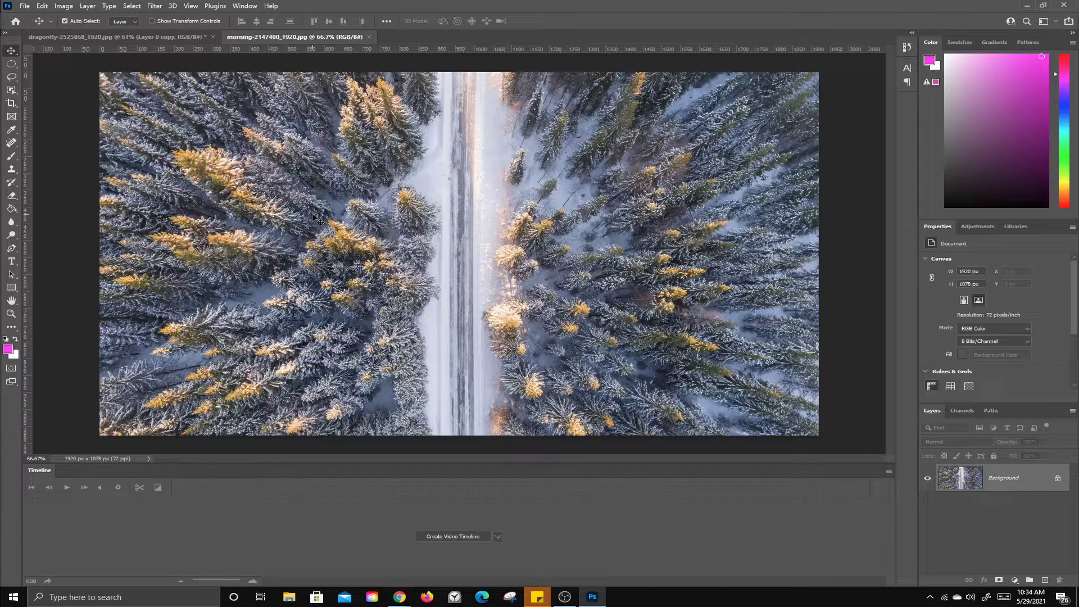
{"action": "left_click", "coordinate": [1057, 478]}
{"action": "left_click", "coordinate": [1045, 580]}
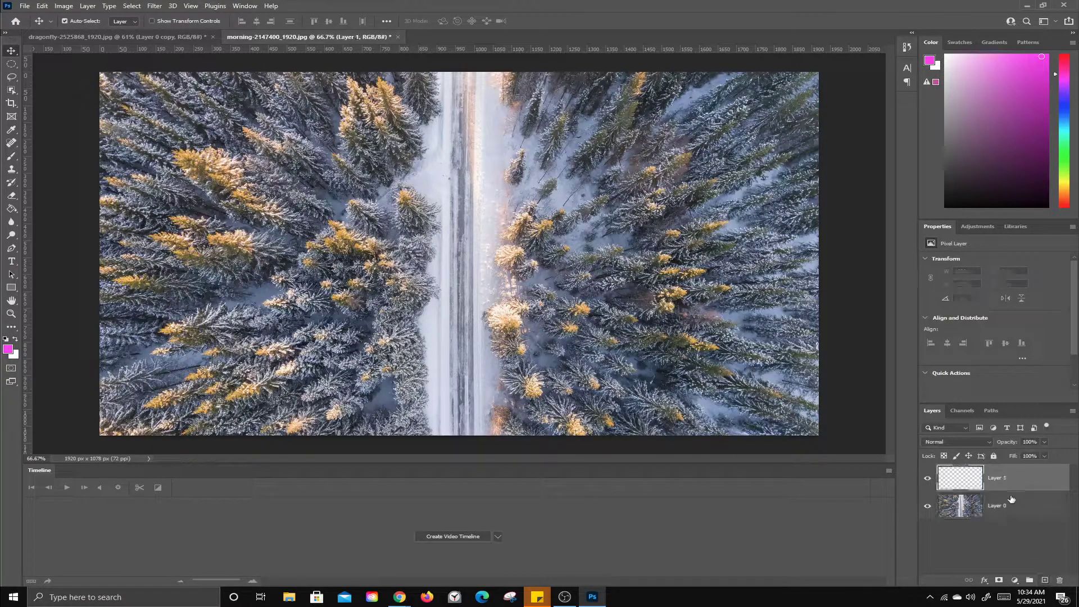
{"action": "double_click", "coordinate": [1000, 478]}
{"action": "type", "text": "Clouds"}
{"action": "key", "text": "Return"}
Add another new layer named "Clouds 2" above Clouds and rename the forest image layer "Background".
{"action": "left_click", "coordinate": [1045, 580]}
{"action": "double_click", "coordinate": [1002, 478]}
{"action": "type", "text": "Clouds"}
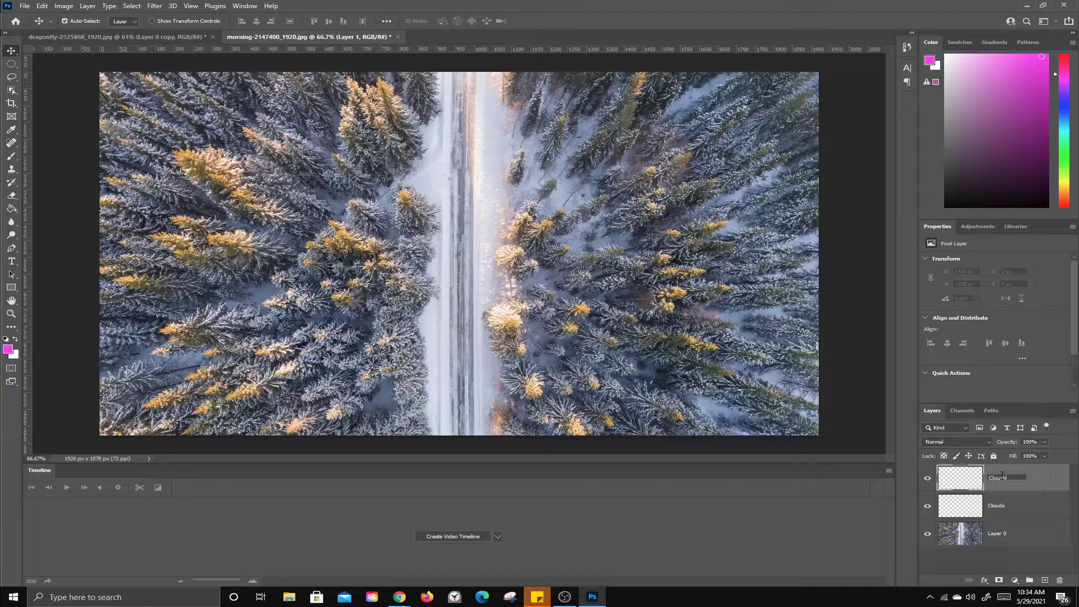
{"action": "type", "text": " 2"}
{"action": "key", "text": "Return"}
{"action": "double_click", "coordinate": [1006, 533]}
{"action": "type", "text": "Background"}
{"action": "key", "text": "Return"}
For the Clouds layer, set up the Brush tool with the Clouds 3 brush and white as the foreground colour.
{"action": "left_click", "coordinate": [1004, 505]}
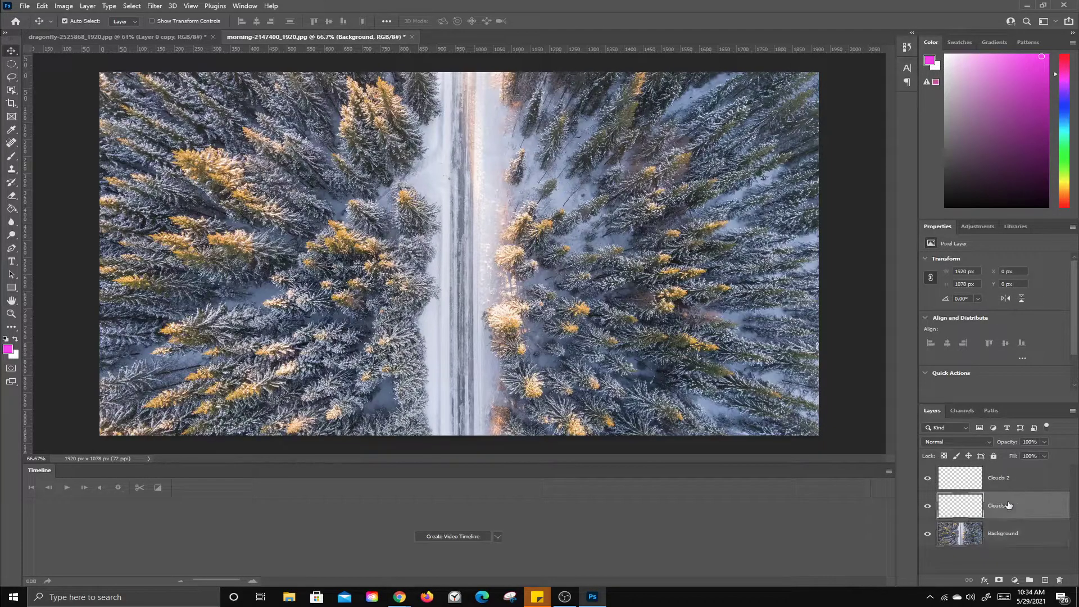
{"action": "left_click", "coordinate": [12, 157]}
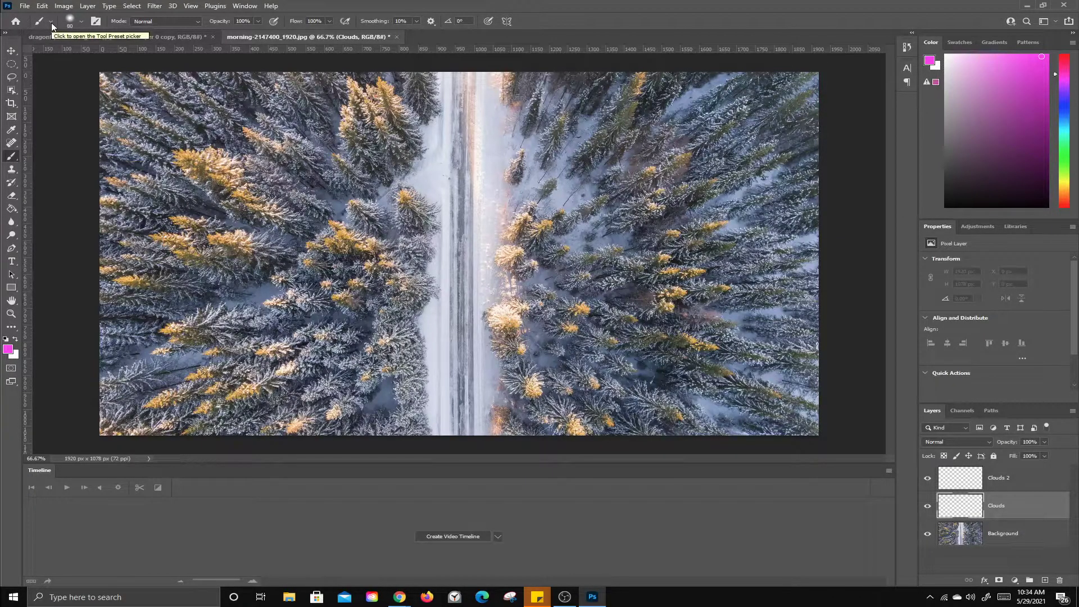
{"action": "left_click", "coordinate": [81, 22]}
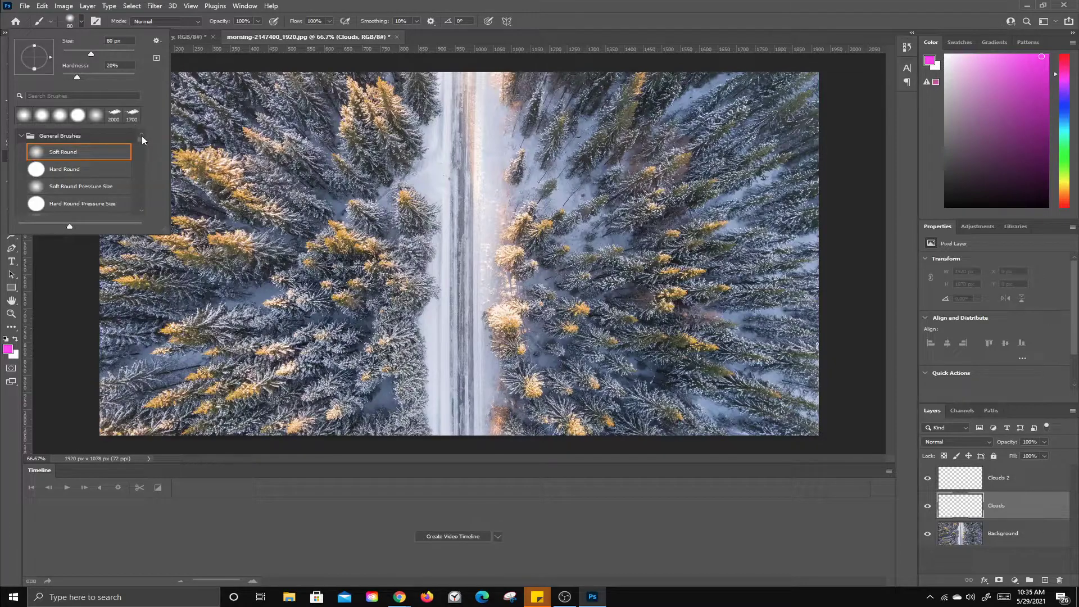
{"action": "mouse_move", "coordinate": [139, 140]}
{"action": "left_mouse_down"}
{"action": "mouse_move", "coordinate": [137, 204]}
{"action": "mouse_move", "coordinate": [134, 167]}
{"action": "left_mouse_up"}
{"action": "scroll", "coordinate": [135, 167], "scroll_direction": "up", "scroll_amount": 3}
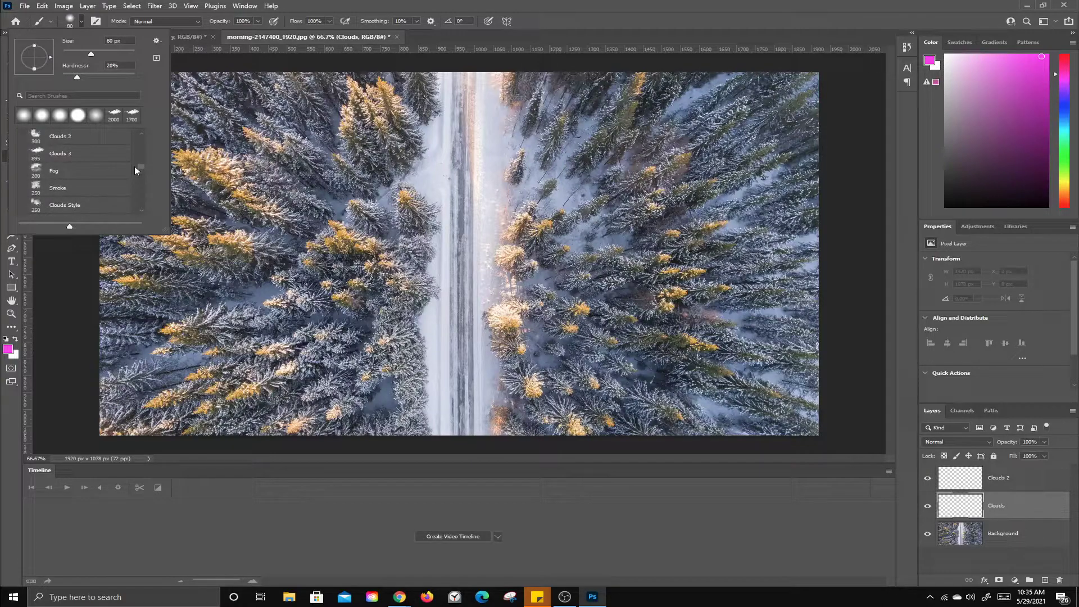
{"action": "left_click", "coordinate": [65, 158]}
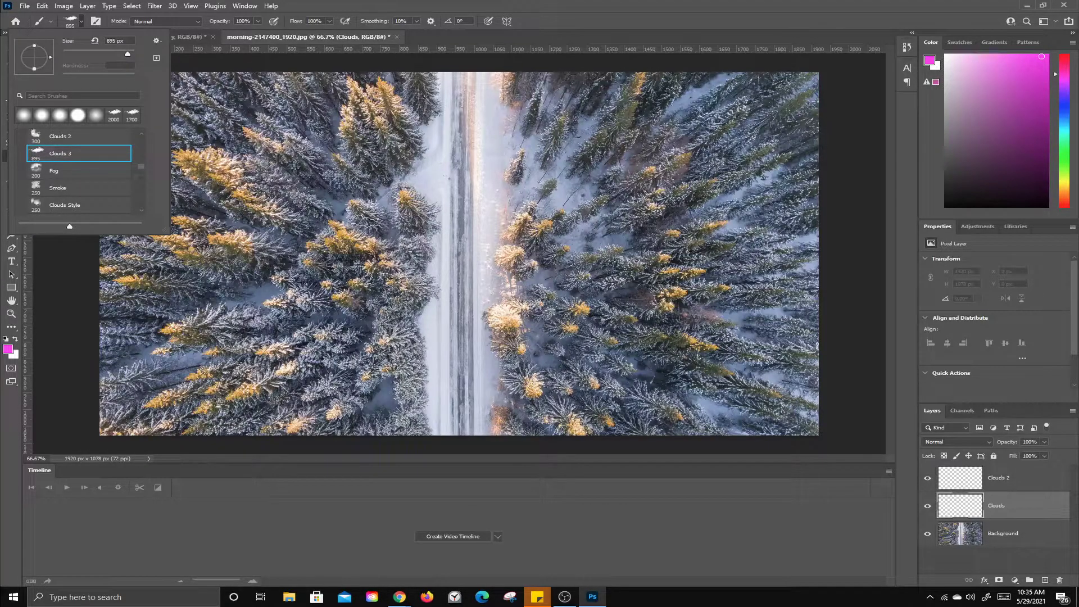
{"action": "left_click", "coordinate": [385, 246]}
{"action": "key", "text": "ctrl+z"}
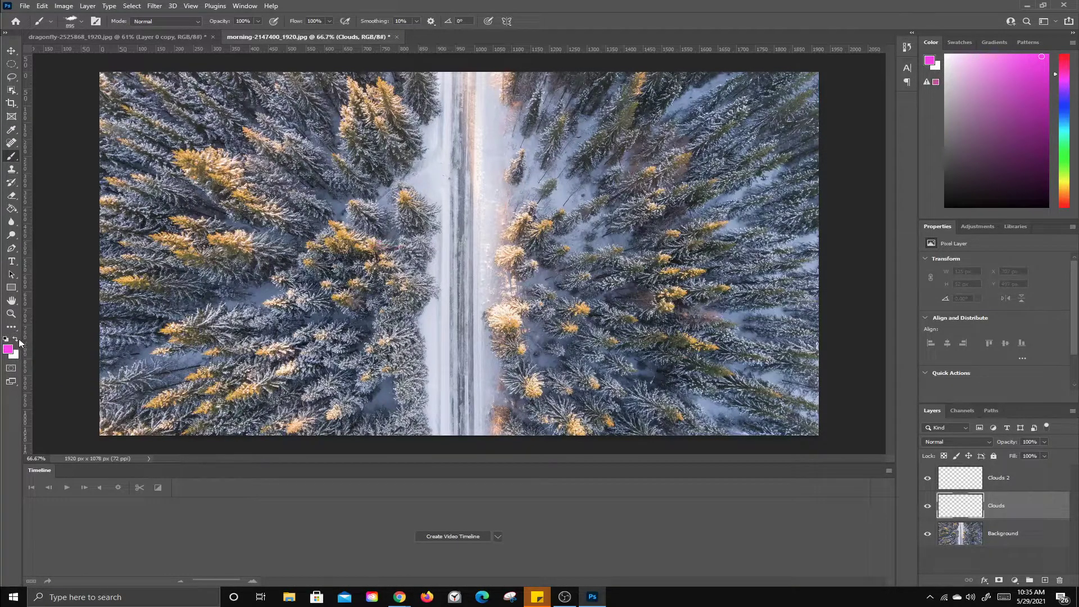
{"action": "left_click", "coordinate": [19, 340]}
{"action": "left_click", "coordinate": [208, 355]}
{"action": "left_click_drag", "start_coordinate": [112, 202], "coordinate": [236, 214]}
{"action": "left_click", "coordinate": [281, 253]}
{"action": "left_click", "coordinate": [692, 146]}
{"action": "left_click", "coordinate": [690, 324]}
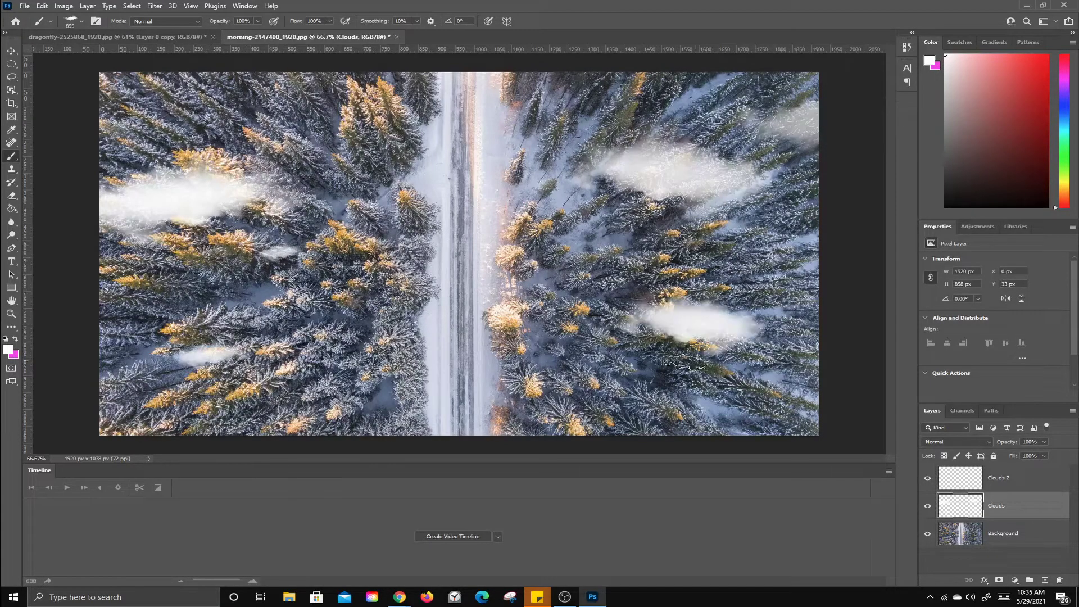
{"action": "left_click", "coordinate": [645, 357]}
{"action": "left_click", "coordinate": [567, 235]}
{"action": "left_click", "coordinate": [390, 172]}
{"action": "left_click", "coordinate": [229, 127]}
{"action": "key", "text": "ctrl+z"}
{"action": "key", "text": "ctrl+z"}
{"action": "key", "text": "ctrl+z"}
{"action": "key", "text": "ctrl+z"}
{"action": "key", "text": "ctrl+z"}
{"action": "key", "text": "ctrl+z"}
{"action": "key", "text": "ctrl+z"}
{"action": "key", "text": "ctrl+z"}
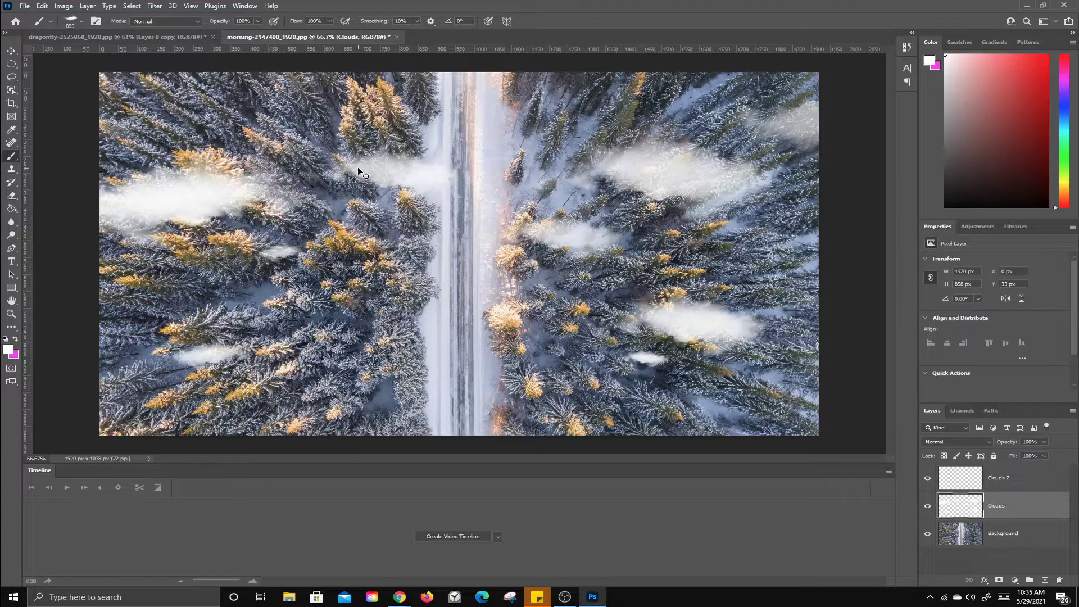
{"action": "key", "text": "ctrl+z"}
{"action": "key", "text": "ctrl+z"}
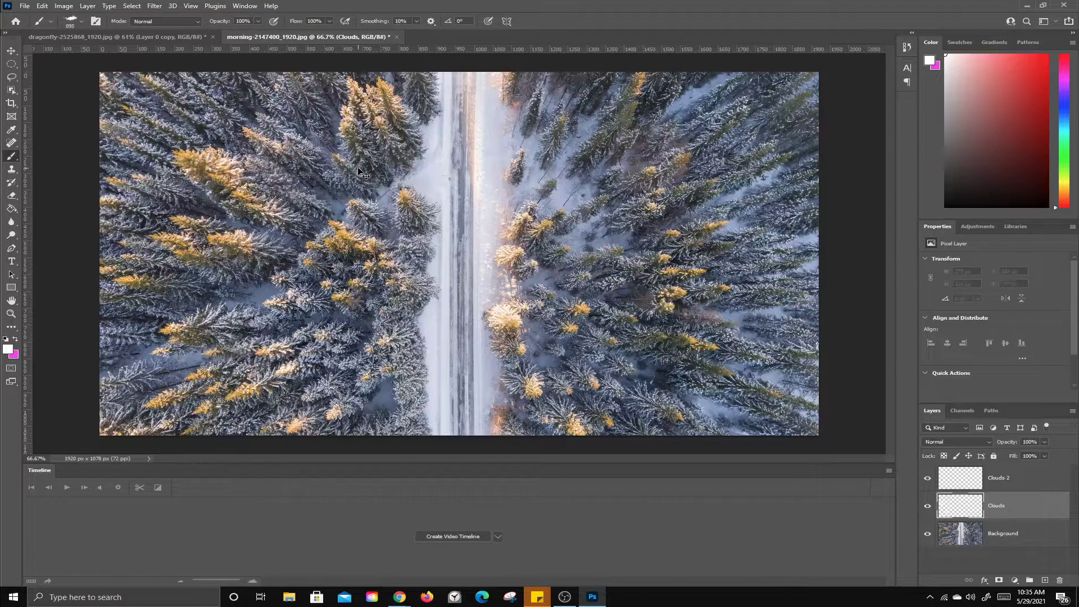
Enlarge the cloud brush to about 1400 px and paint white clouds over the trees on both sides of the road on the Clouds layer.
{"action": "key", "text": "bracketright"}
{"action": "key", "text": "bracketright"}
{"action": "key", "text": "bracketright"}
{"action": "key", "text": "bracketright"}
{"action": "key", "text": "bracketright"}
{"action": "key", "text": "bracketright"}
{"action": "left_click", "coordinate": [242, 137]}
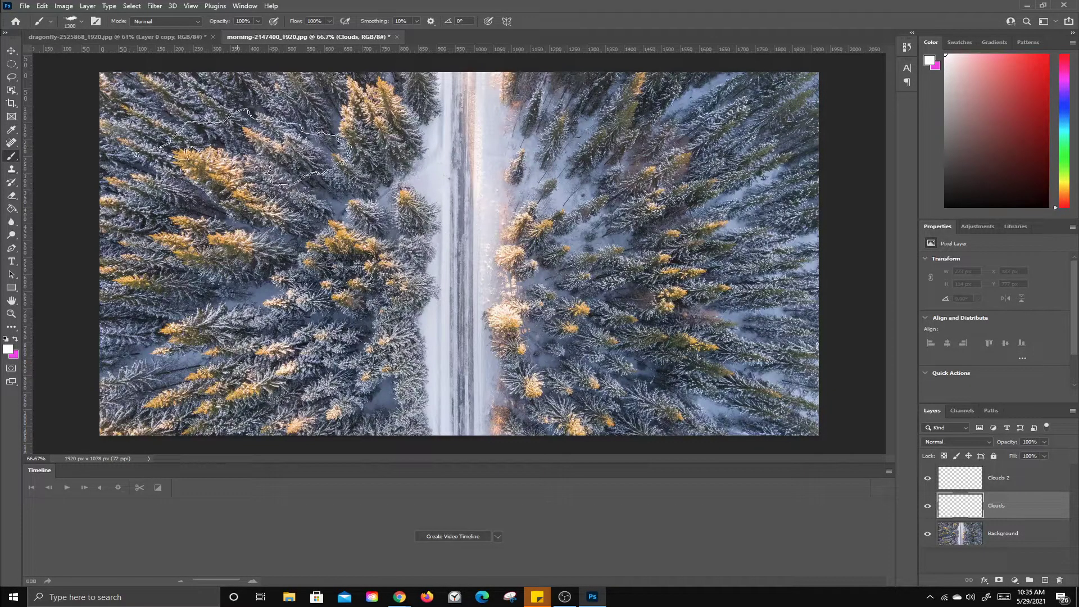
{"action": "left_click", "coordinate": [191, 261]}
{"action": "left_click", "coordinate": [242, 343]}
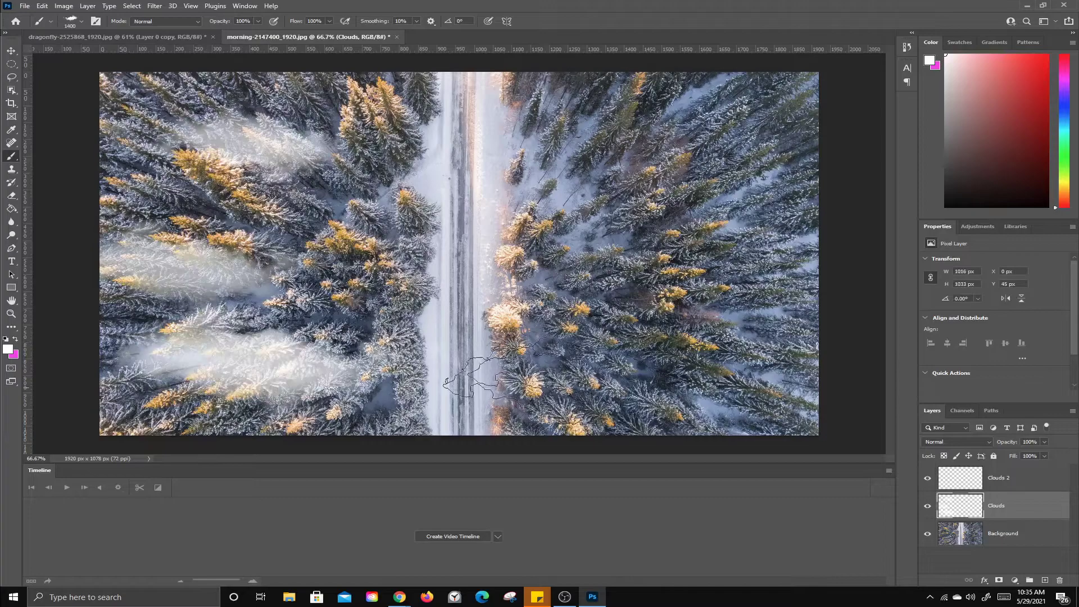
{"action": "left_click", "coordinate": [657, 360]}
{"action": "left_click", "coordinate": [570, 211]}
{"action": "left_click", "coordinate": [621, 250]}
{"action": "left_click", "coordinate": [672, 141]}
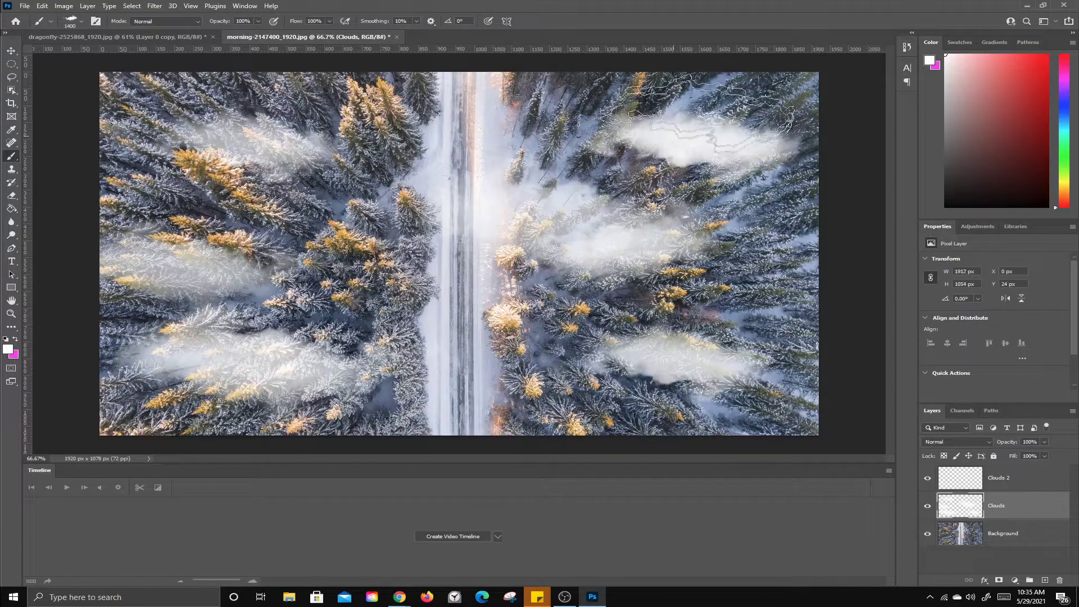
{"action": "left_click", "coordinate": [683, 97]}
{"action": "left_click", "coordinate": [686, 271]}
{"action": "left_click", "coordinate": [197, 316]}
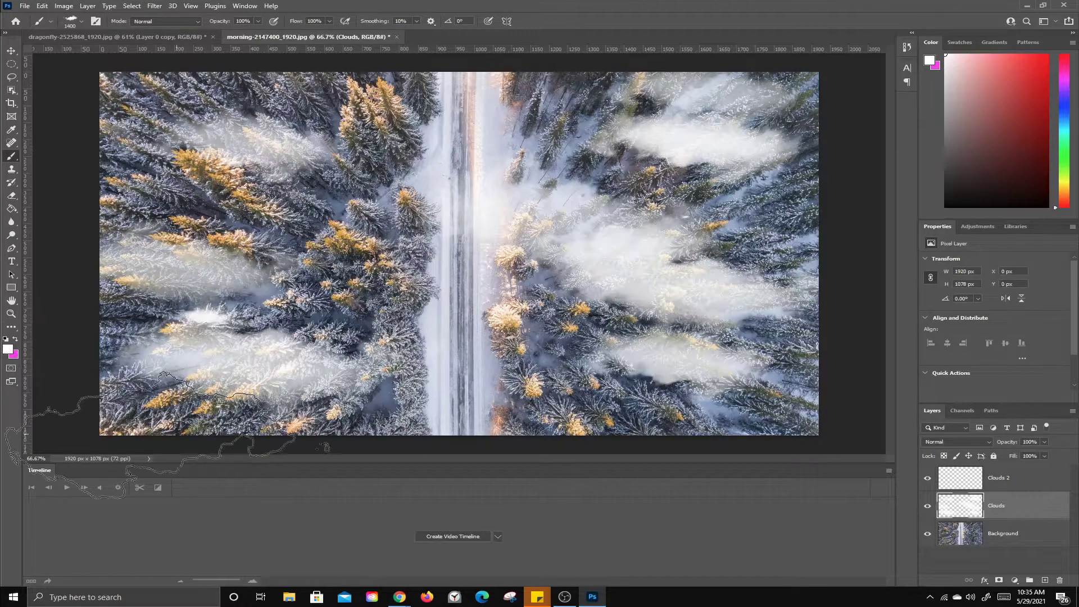
{"action": "left_click", "coordinate": [155, 405]}
{"action": "left_click", "coordinate": [162, 355]}
{"action": "left_click", "coordinate": [163, 194]}
{"action": "left_click", "coordinate": [168, 177]}
{"action": "left_click", "coordinate": [205, 118]}
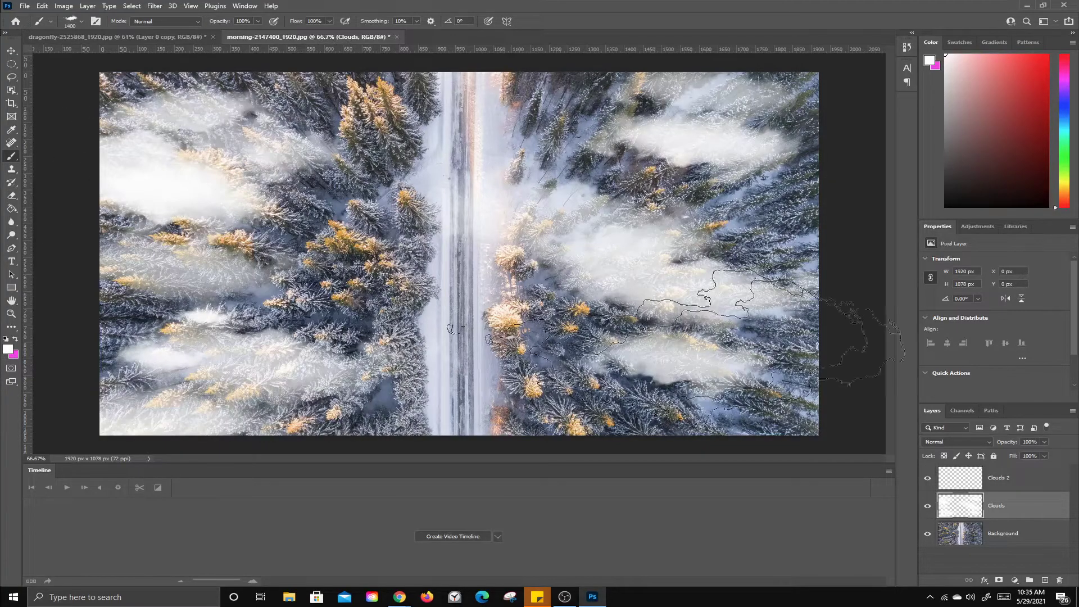
On the Clouds 2 layer, paint more white clouds over the lower road, the trees beside it and the lower-right forest.
{"action": "left_click", "coordinate": [1013, 482]}
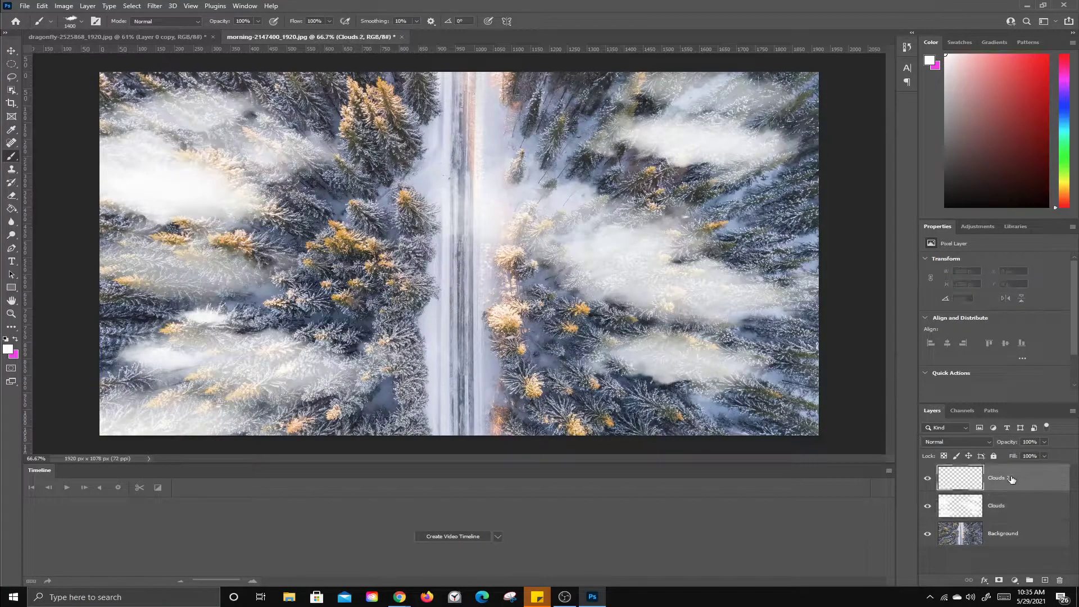
{"action": "left_click", "coordinate": [461, 401]}
{"action": "left_click", "coordinate": [411, 253]}
{"action": "left_click", "coordinate": [388, 169]}
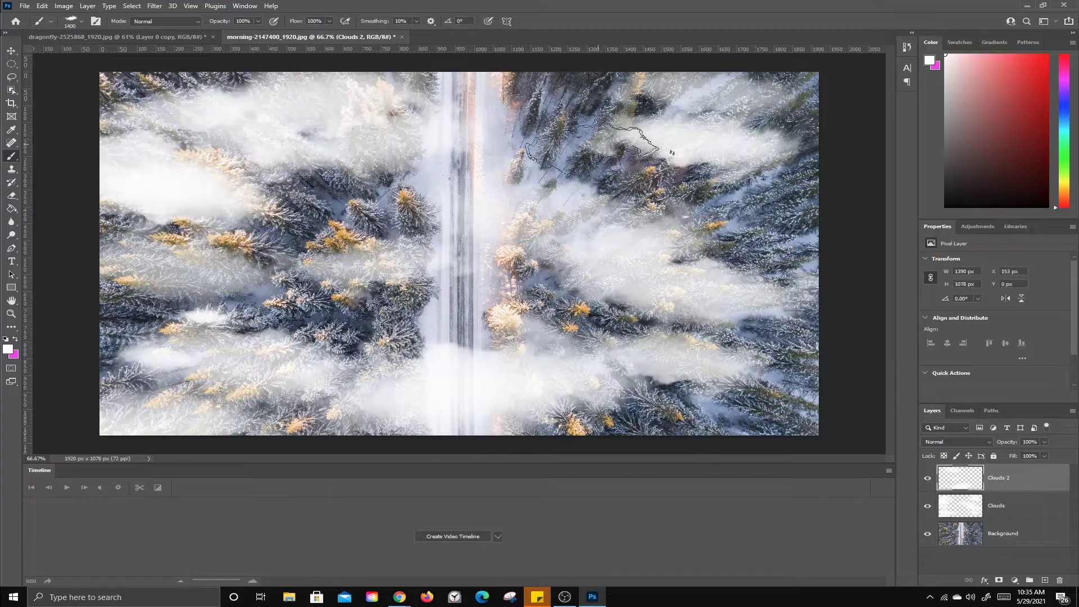
{"action": "left_click", "coordinate": [720, 314]}
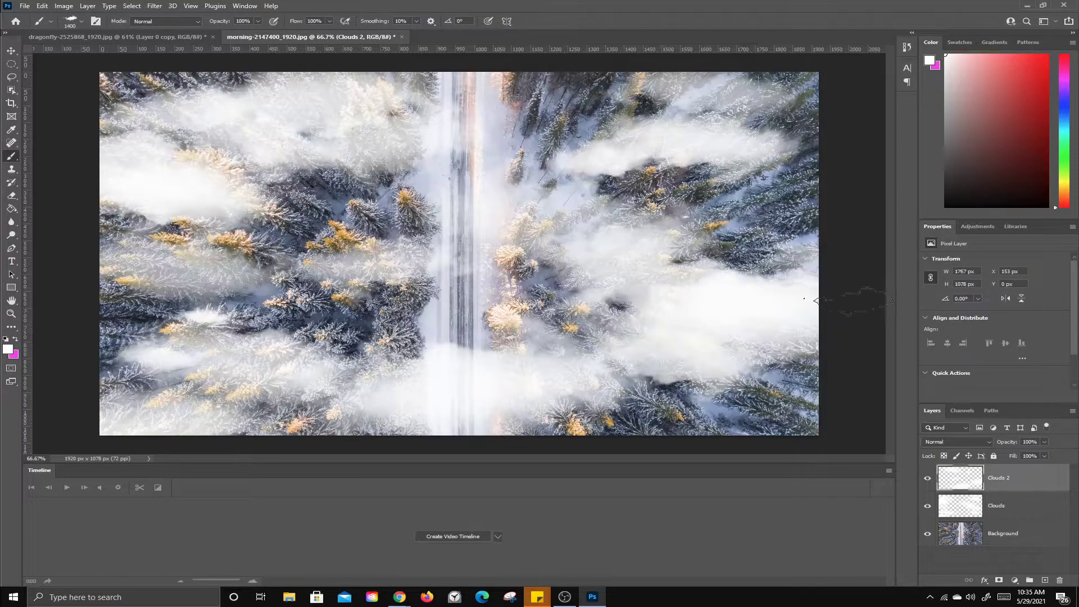
Toggle the visibility of the Clouds 2 and Clouds layers to compare their contents, leaving both layers shown.
{"action": "left_click", "coordinate": [928, 481]}
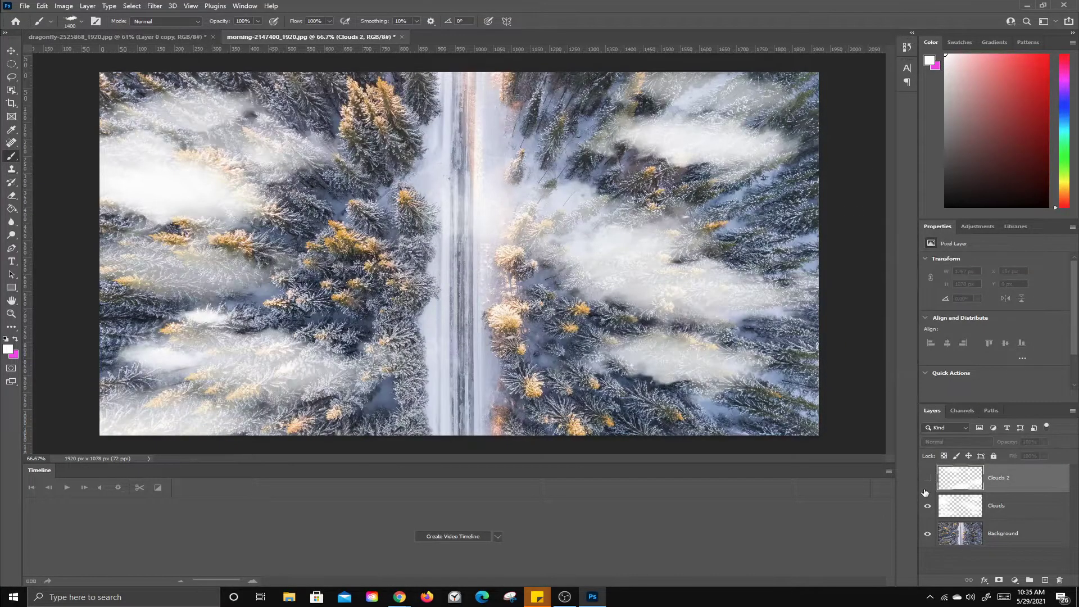
{"action": "left_click", "coordinate": [927, 506]}
{"action": "left_click", "coordinate": [928, 506]}
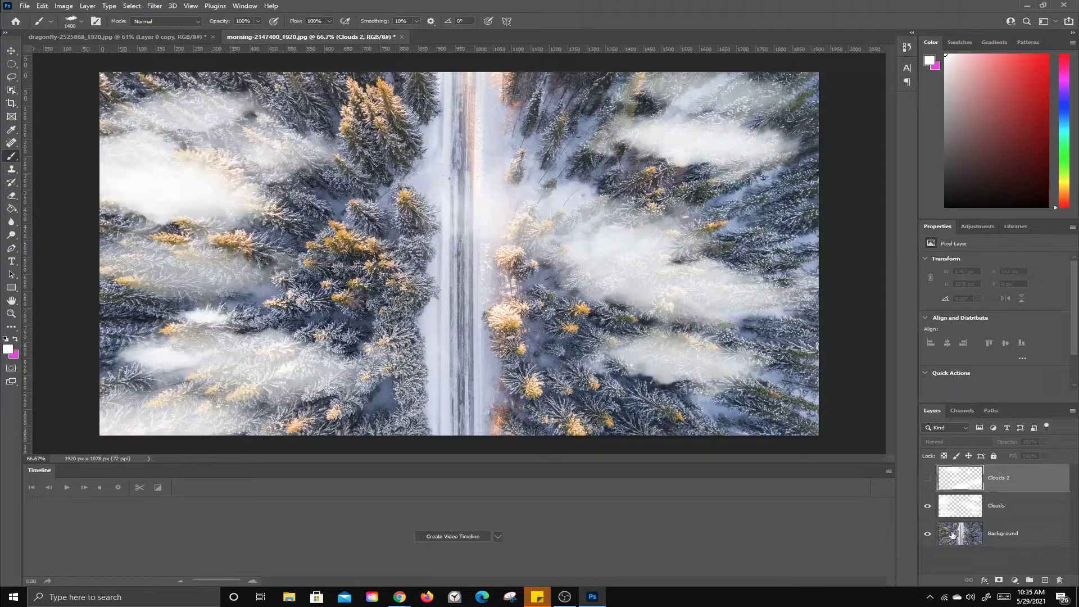
{"action": "left_click", "coordinate": [927, 505]}
{"action": "left_click", "coordinate": [928, 505]}
{"action": "left_click", "coordinate": [927, 478]}
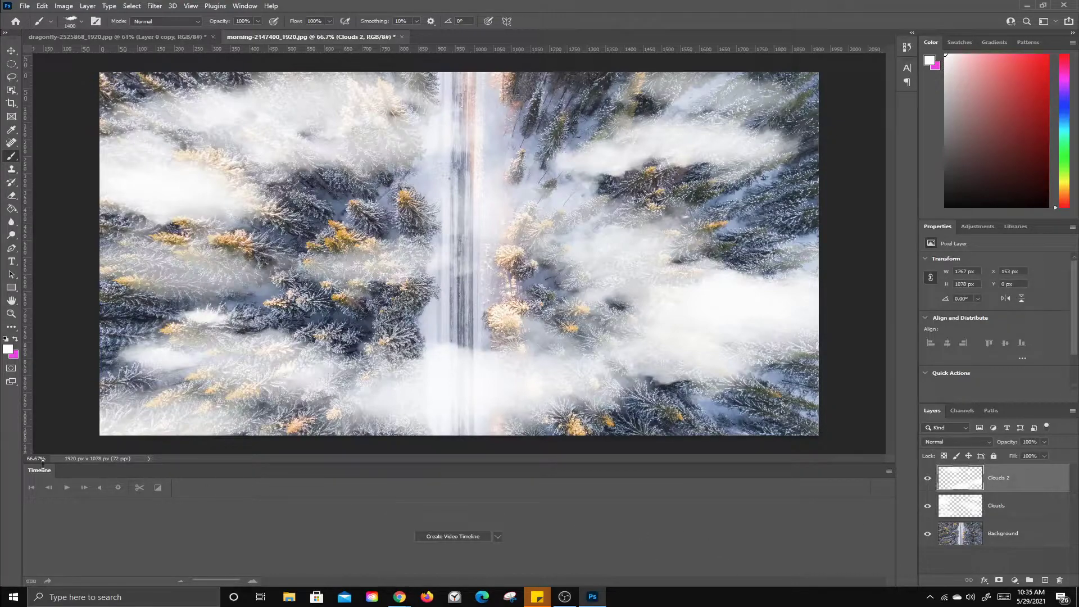
Create a video timeline for the forest road document.
{"action": "left_click", "coordinate": [244, 5]}
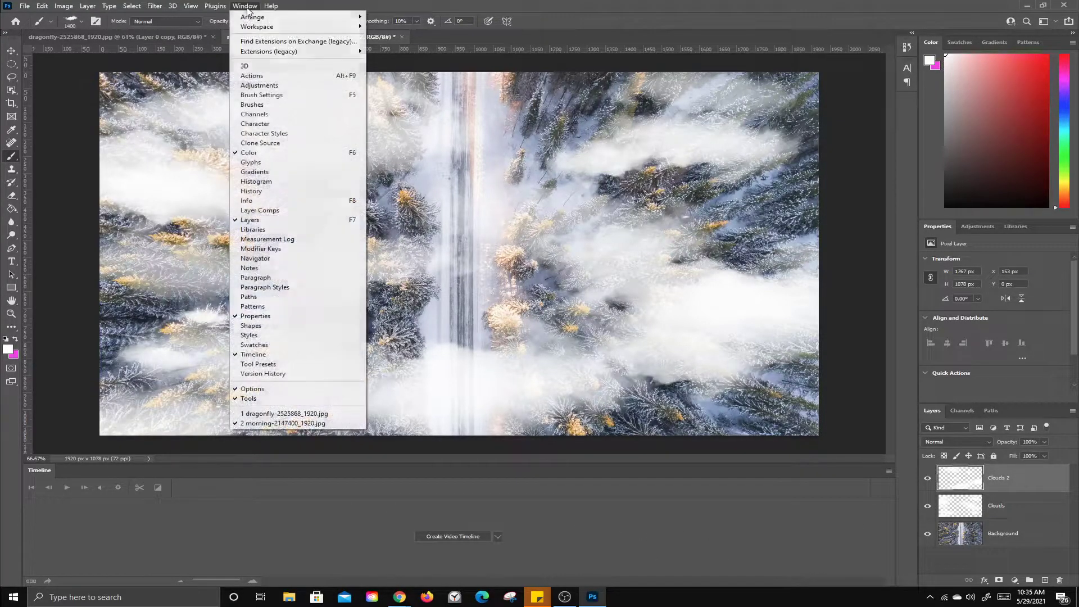
{"action": "left_click", "coordinate": [317, 549]}
{"action": "left_click", "coordinate": [449, 537]}
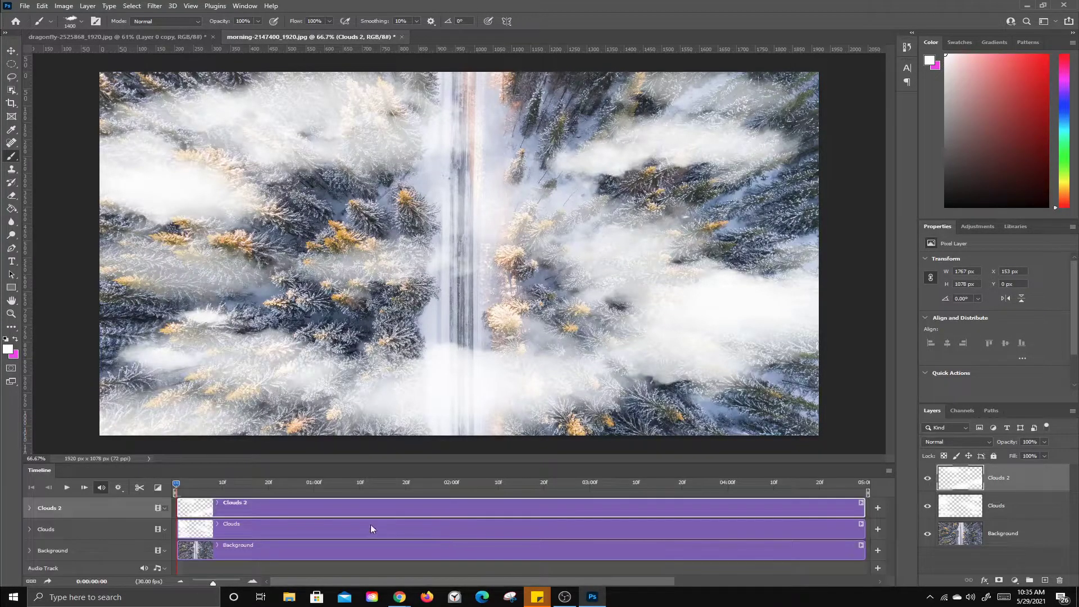
Convert the Background, Clouds and Clouds 2 layers each into a smart object.
{"action": "left_click", "coordinate": [978, 539]}
{"action": "right_click", "coordinate": [1000, 538]}
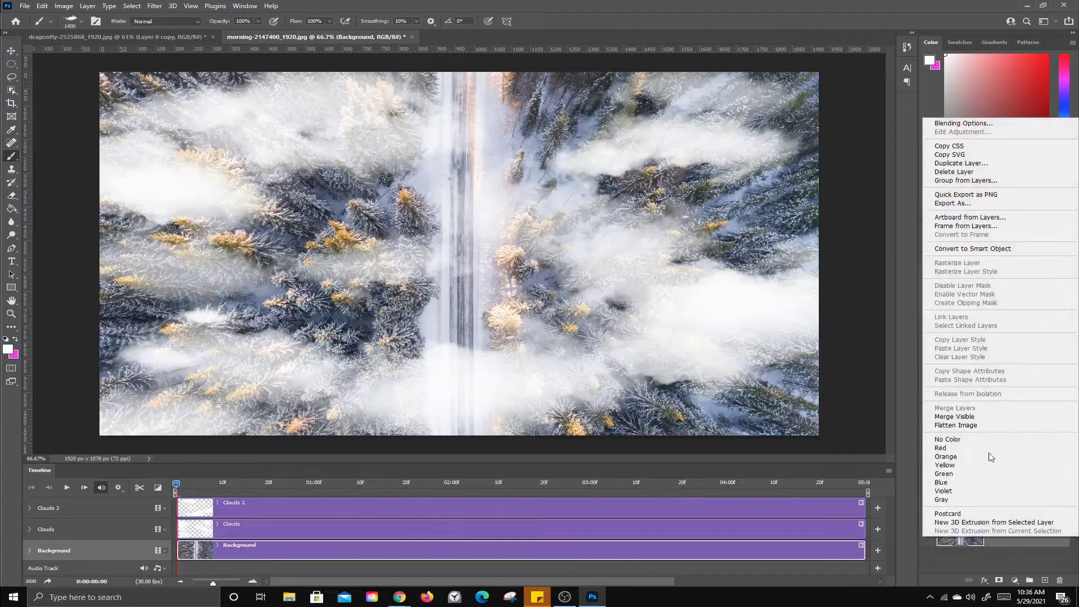
{"action": "left_click", "coordinate": [986, 248]}
{"action": "right_click", "coordinate": [1024, 498]}
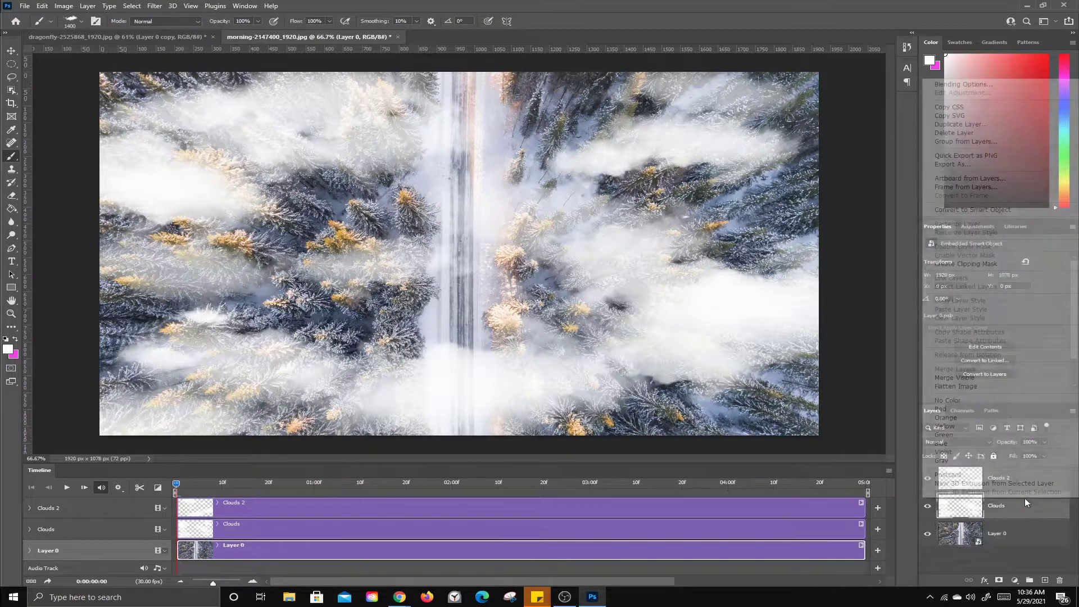
{"action": "left_click", "coordinate": [986, 210]}
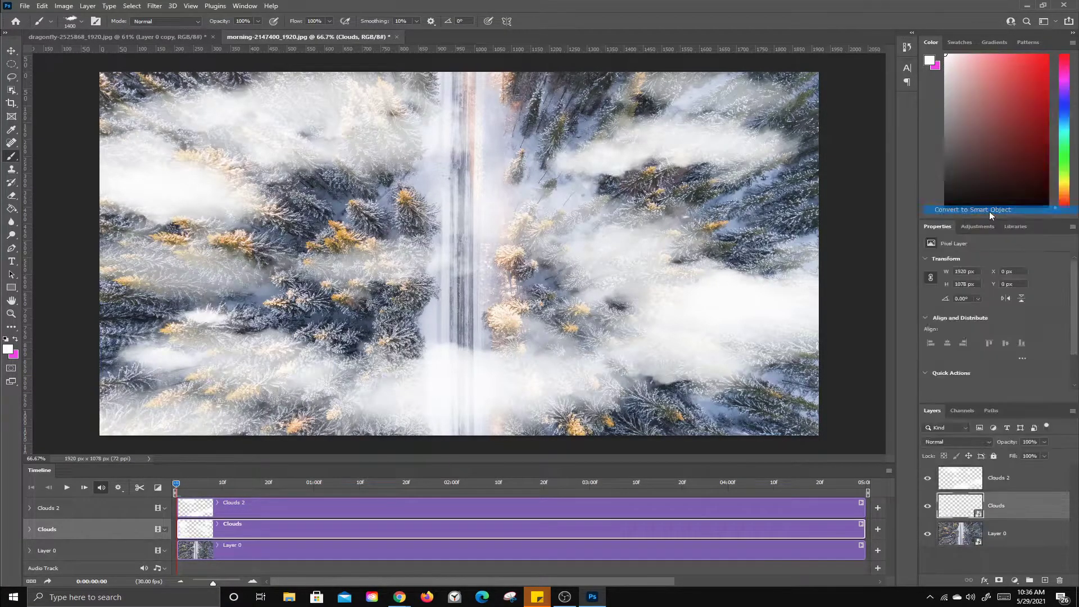
{"action": "right_click", "coordinate": [1017, 477]}
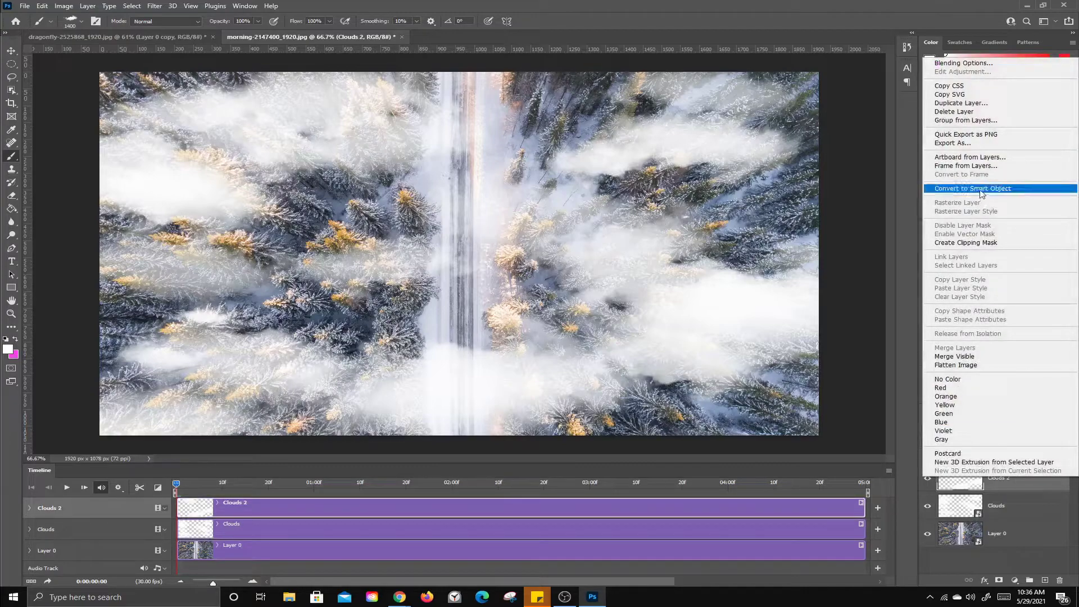
{"action": "left_click", "coordinate": [980, 190]}
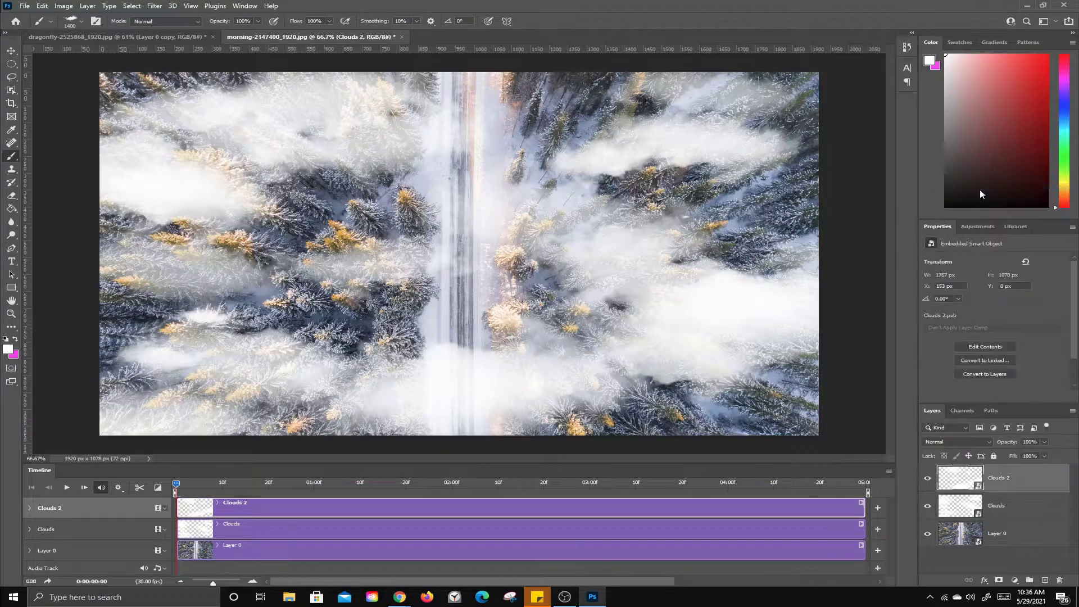
Shorten the Clouds 2, Clouds and Layer 0 clips on the timeline so each ends at 03:00.
{"action": "left_click", "coordinate": [93, 548]}
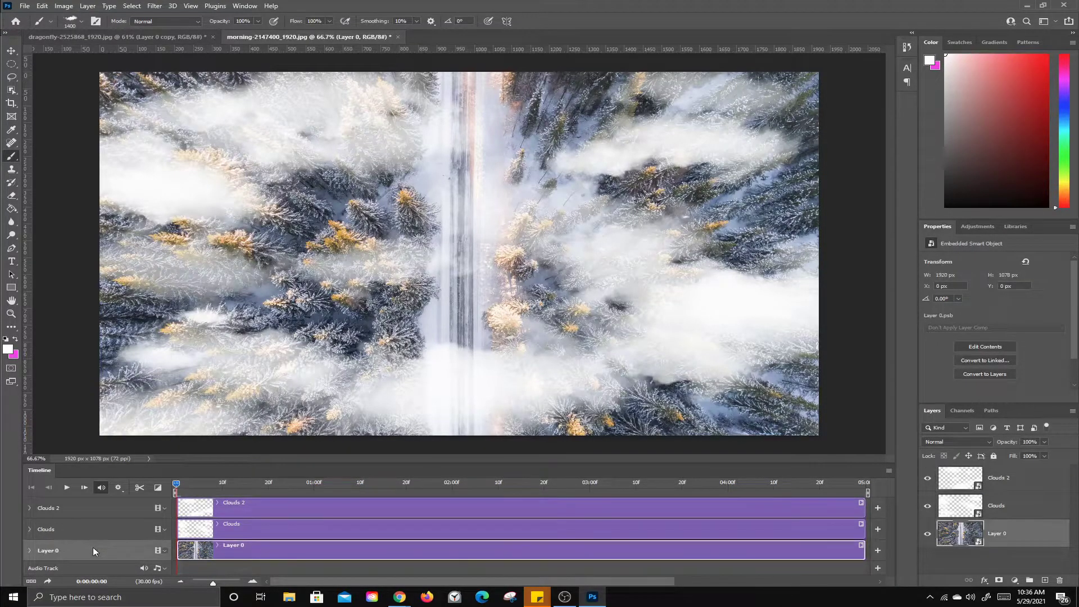
{"action": "left_click", "coordinate": [29, 548]}
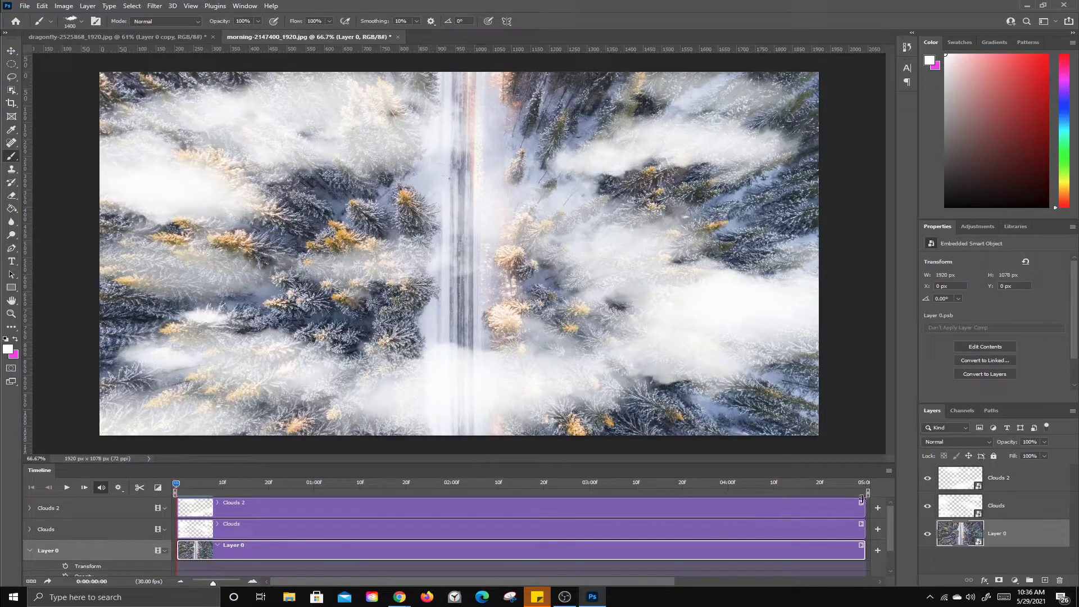
{"action": "left_click_drag", "start_coordinate": [862, 503], "coordinate": [593, 511]}
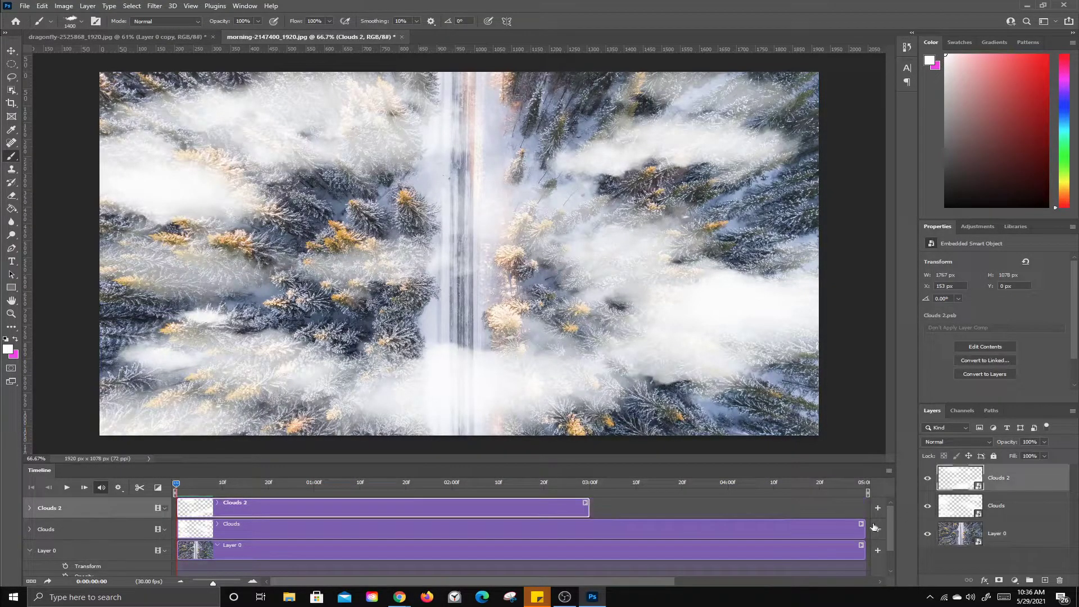
{"action": "left_click_drag", "start_coordinate": [862, 527], "coordinate": [588, 532]}
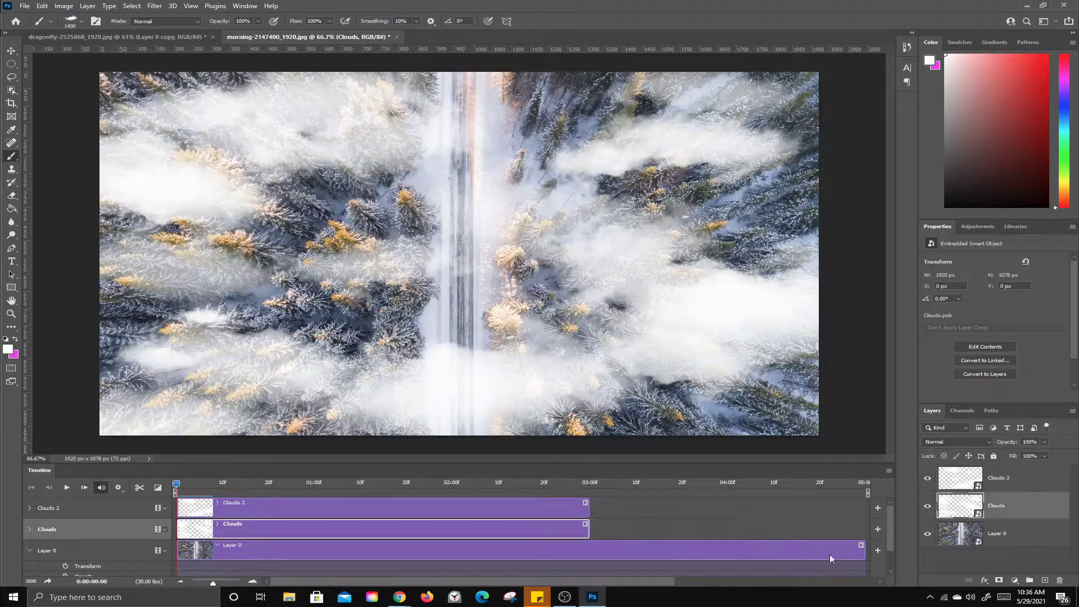
{"action": "left_click_drag", "start_coordinate": [862, 550], "coordinate": [590, 549]}
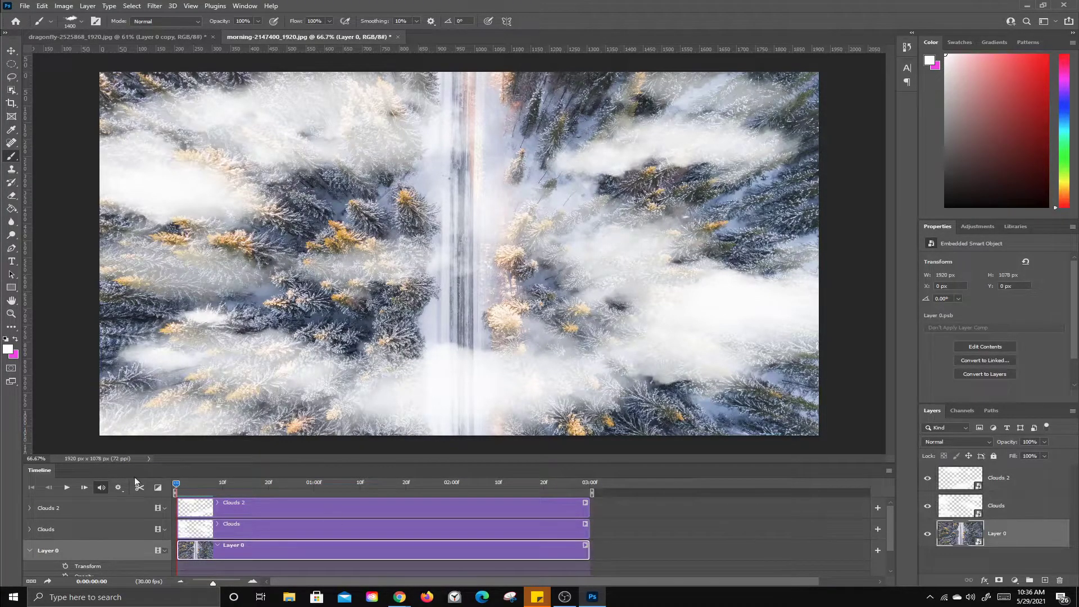
Add a starting Transform keyframe to Layer 0, scale it to about 113% and shift it up until its lower edge meets the canvas edge.
{"action": "left_click", "coordinate": [65, 566]}
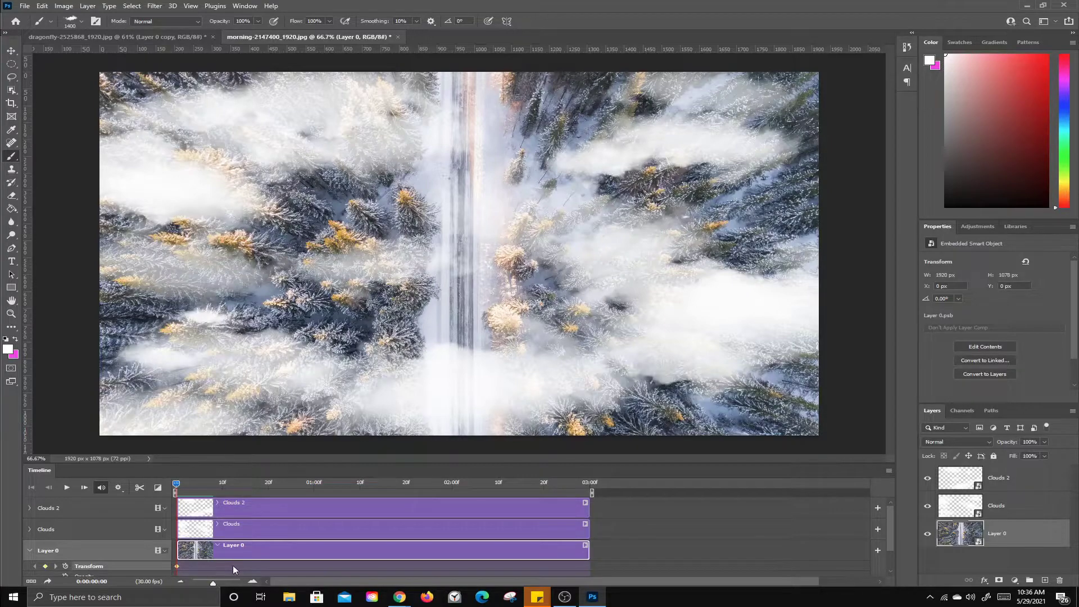
{"action": "key", "text": "ctrl+t"}
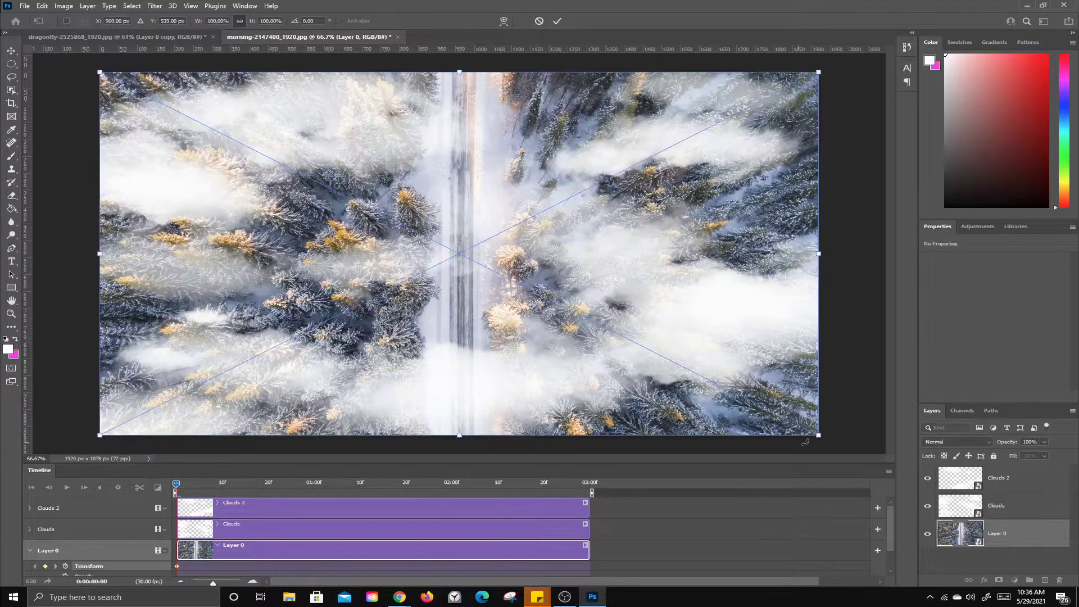
{"action": "left_click_drag", "start_coordinate": [819, 436], "coordinate": [864, 469]}
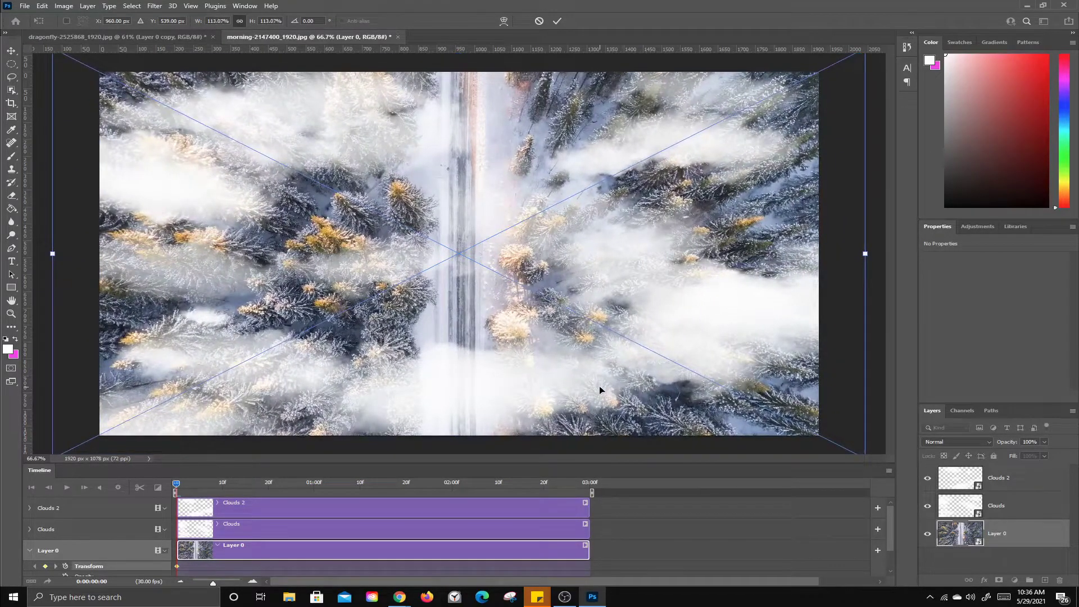
{"action": "left_click_drag", "start_coordinate": [594, 387], "coordinate": [591, 369]}
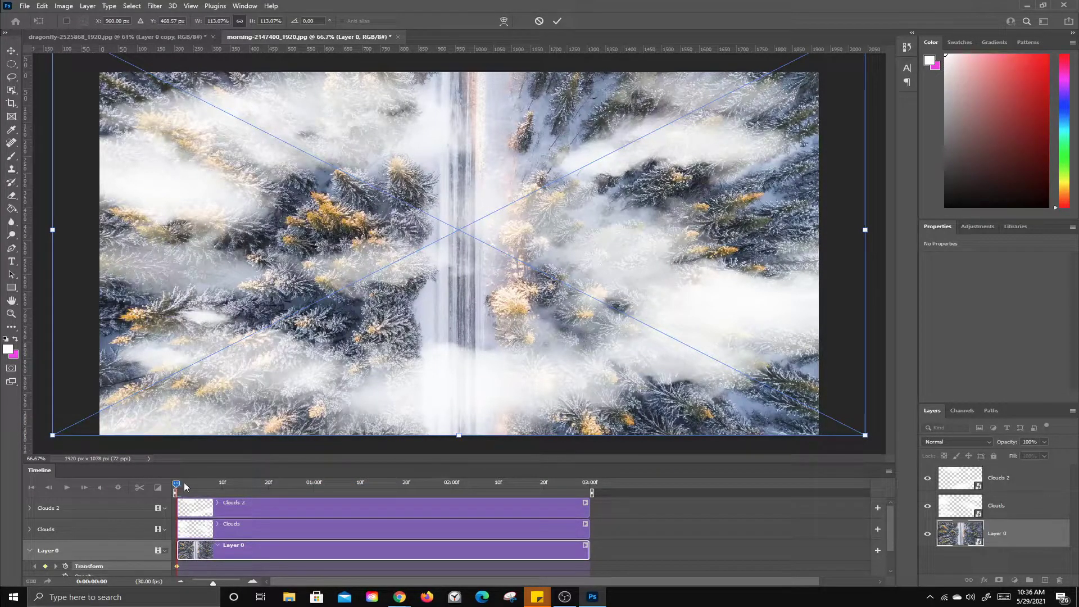
{"action": "key", "text": "Return"}
At the last frame, 0:00:02:29, move Layer 0 down to about Y -70 px, and scrub back to the start.
{"action": "left_click_drag", "start_coordinate": [179, 483], "coordinate": [601, 503]}
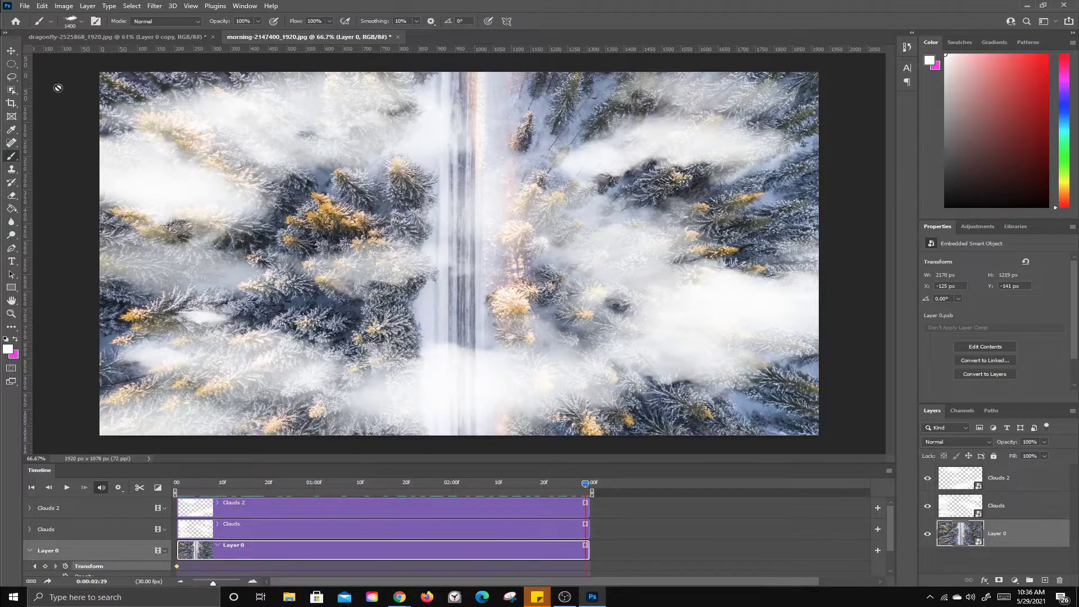
{"action": "left_click", "coordinate": [11, 50]}
{"action": "left_click_drag", "start_coordinate": [467, 301], "coordinate": [470, 328]}
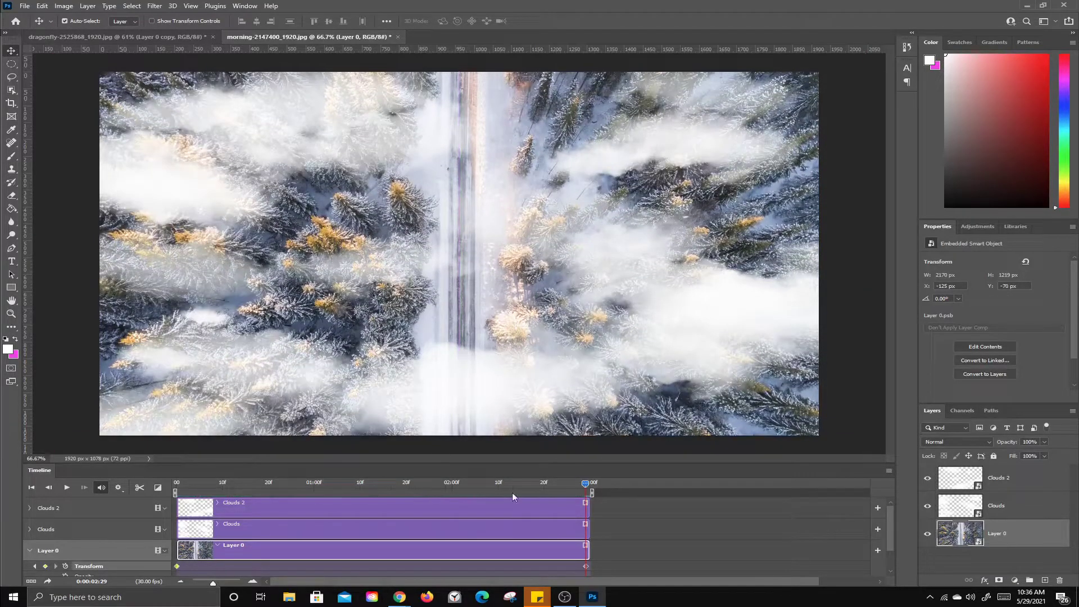
{"action": "left_click_drag", "start_coordinate": [583, 482], "coordinate": [137, 477]}
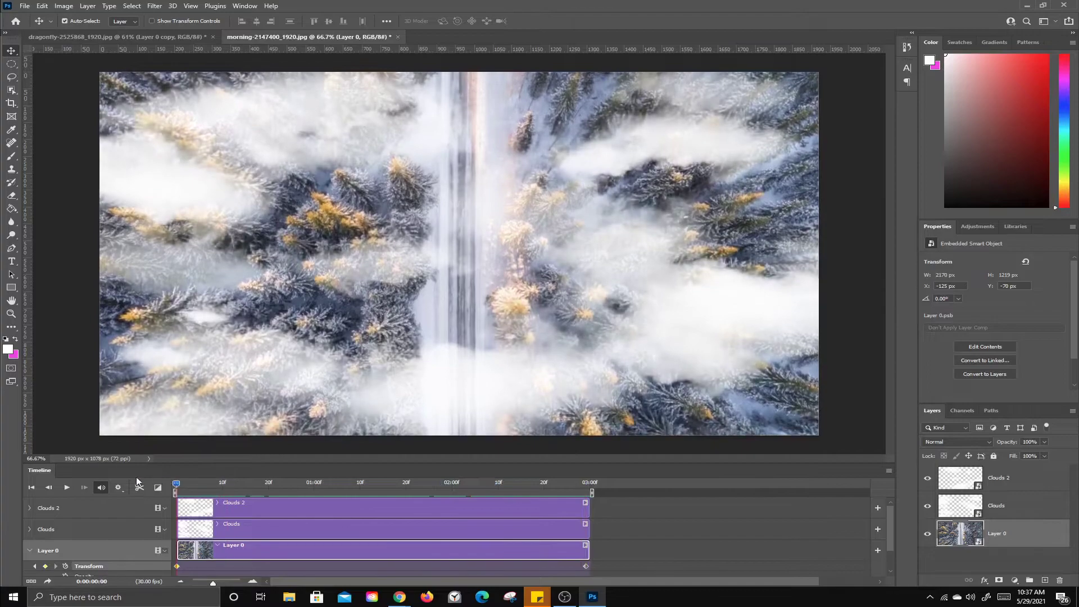
Lock Layer 0 and Clouds 2, and select the Clouds layer.
{"action": "left_click", "coordinate": [31, 550]}
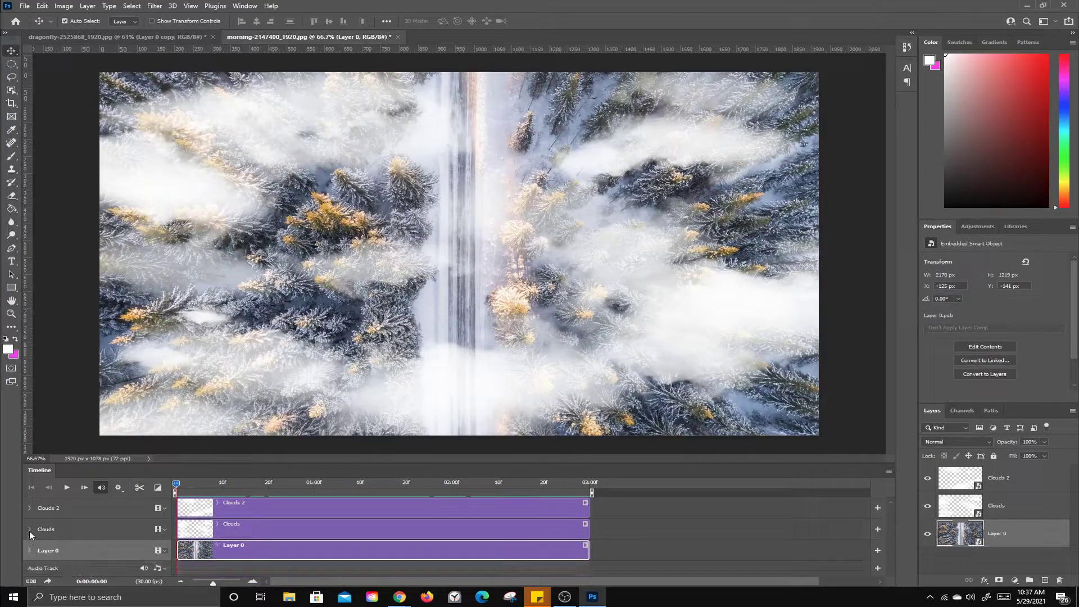
{"action": "left_click", "coordinate": [28, 530]}
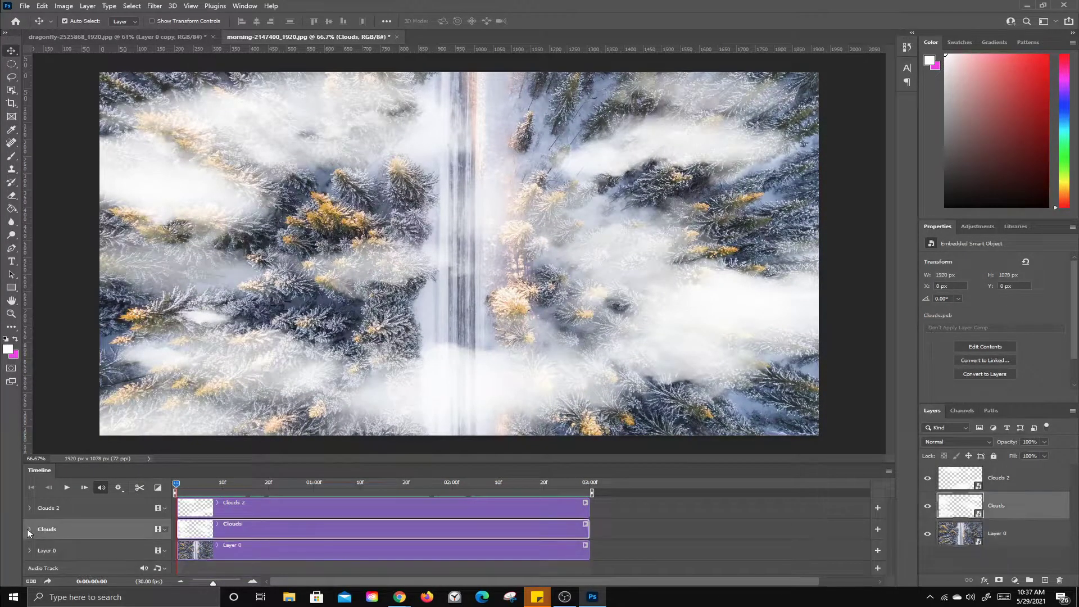
{"action": "left_click", "coordinate": [1056, 539]}
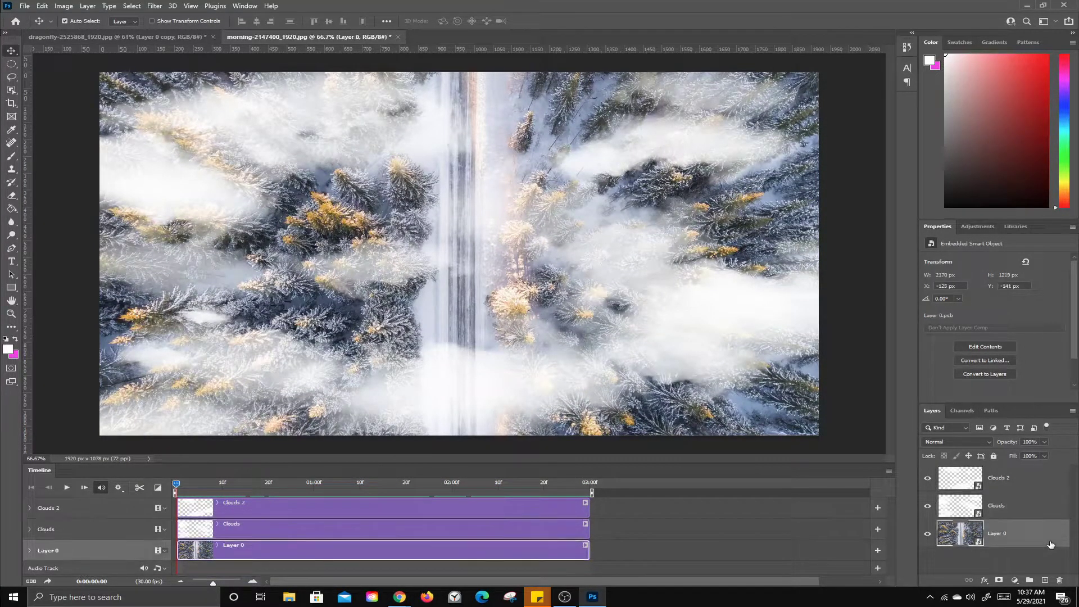
{"action": "left_click", "coordinate": [995, 456]}
{"action": "left_click", "coordinate": [1006, 477]}
{"action": "left_click", "coordinate": [995, 456]}
{"action": "left_click", "coordinate": [1000, 508]}
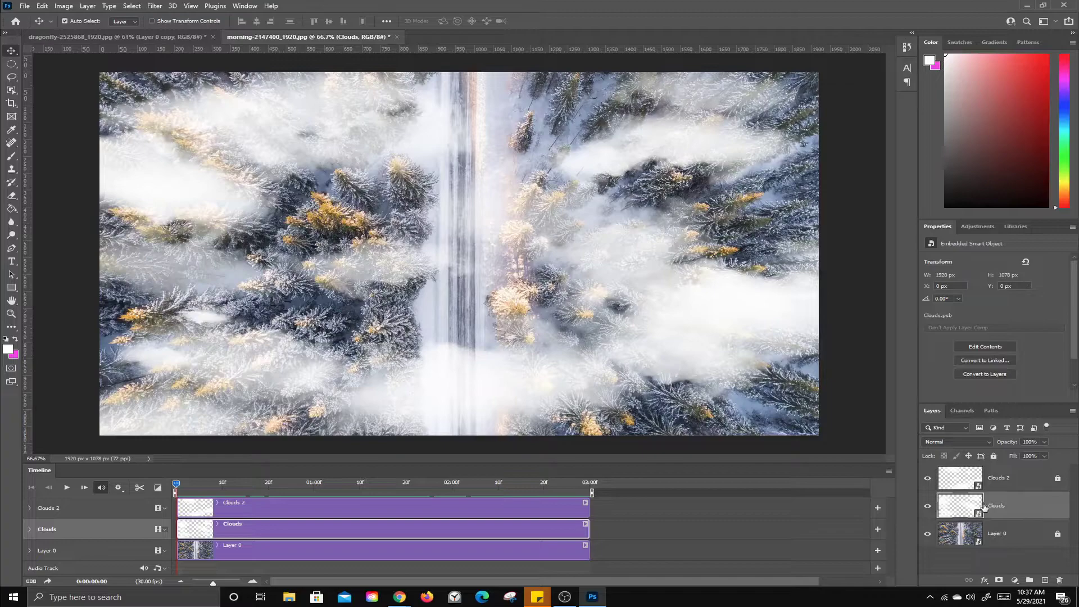
Add a Transform keyframe to the Clouds layer at the first frame and scale the layer up to about 110%.
{"action": "left_click", "coordinate": [29, 529]}
{"action": "left_click", "coordinate": [185, 484]}
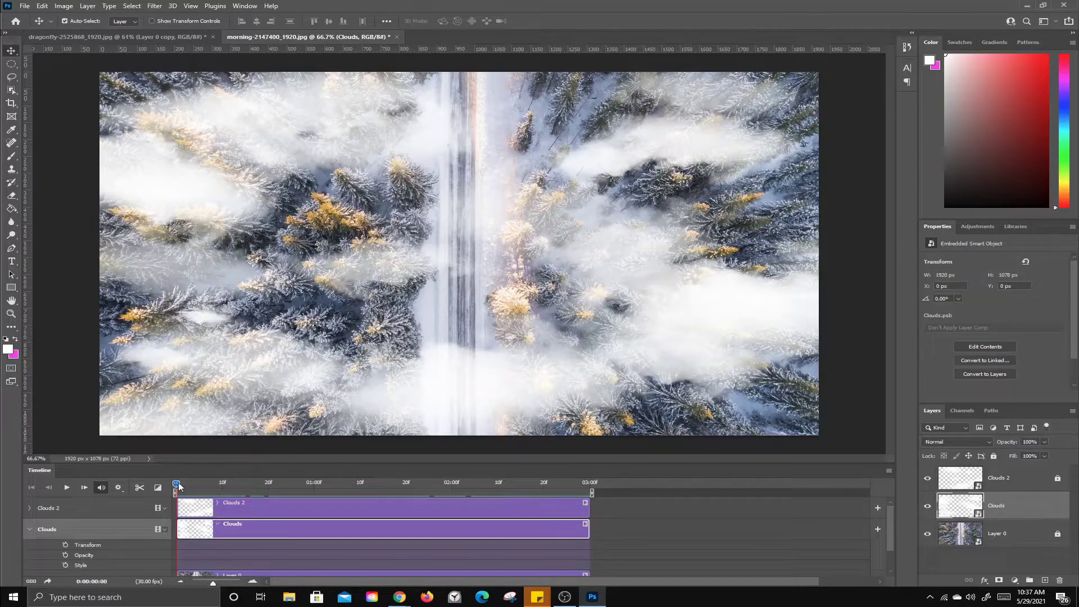
{"action": "left_click", "coordinate": [177, 486]}
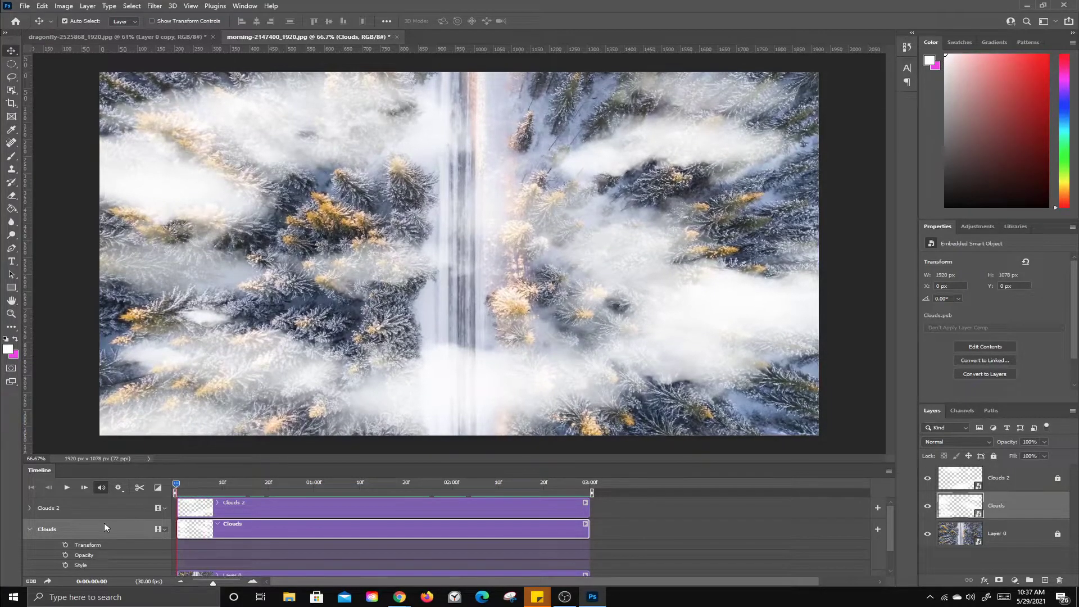
{"action": "left_click", "coordinate": [65, 545]}
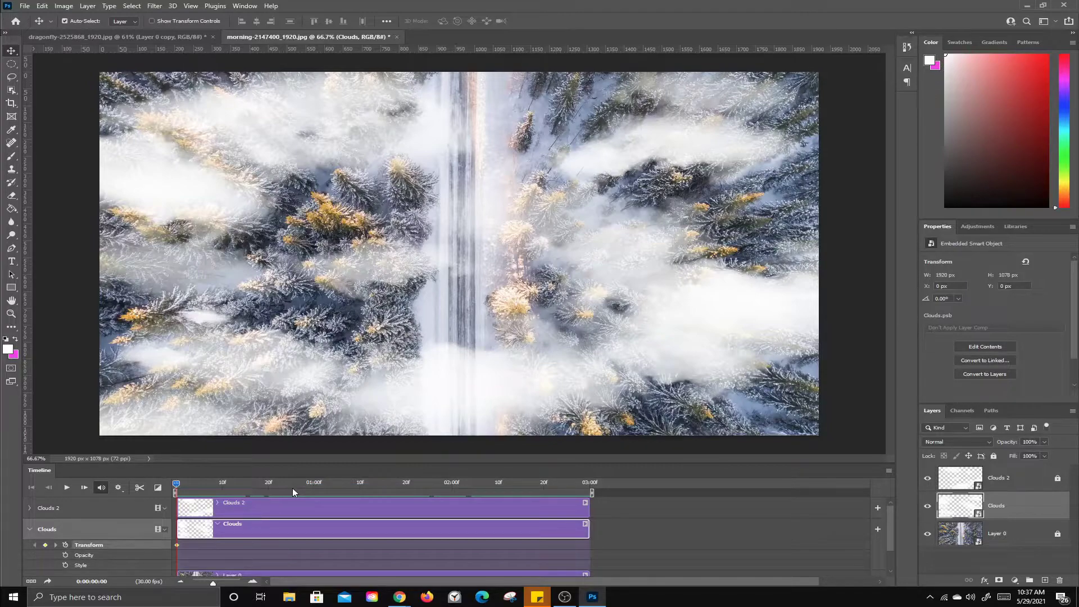
{"action": "key", "text": "ctrl+t"}
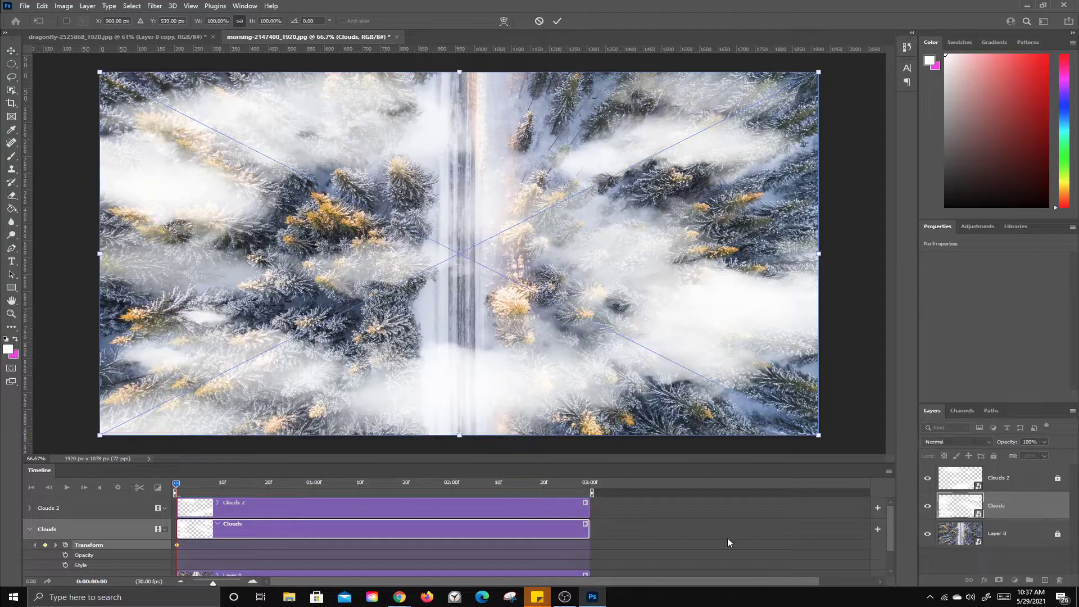
{"action": "left_click_drag", "start_coordinate": [818, 435], "coordinate": [854, 455]}
{"action": "key", "text": "Return"}
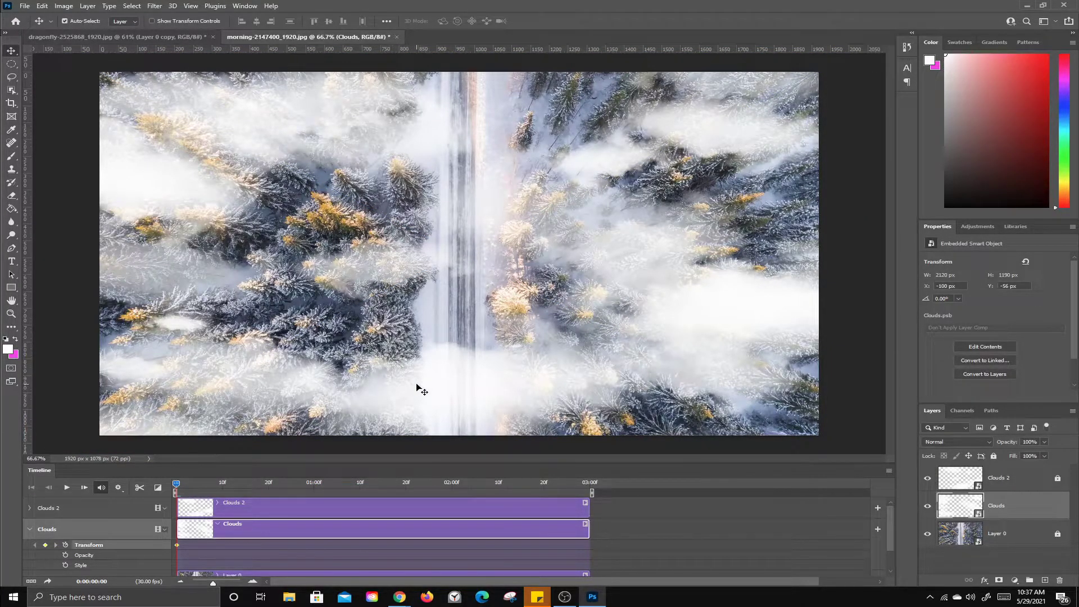
At the first frame, shift the Clouds layer down to about Y -5 px.
{"action": "mouse_move", "coordinate": [177, 484]}
{"action": "left_mouse_down"}
{"action": "mouse_move", "coordinate": [308, 492]}
{"action": "mouse_move", "coordinate": [172, 490]}
{"action": "left_mouse_up"}
{"action": "left_click_drag", "start_coordinate": [470, 290], "coordinate": [466, 313]}
{"action": "left_click_drag", "start_coordinate": [229, 174], "coordinate": [228, 177]}
{"action": "key", "text": "shift+Down"}
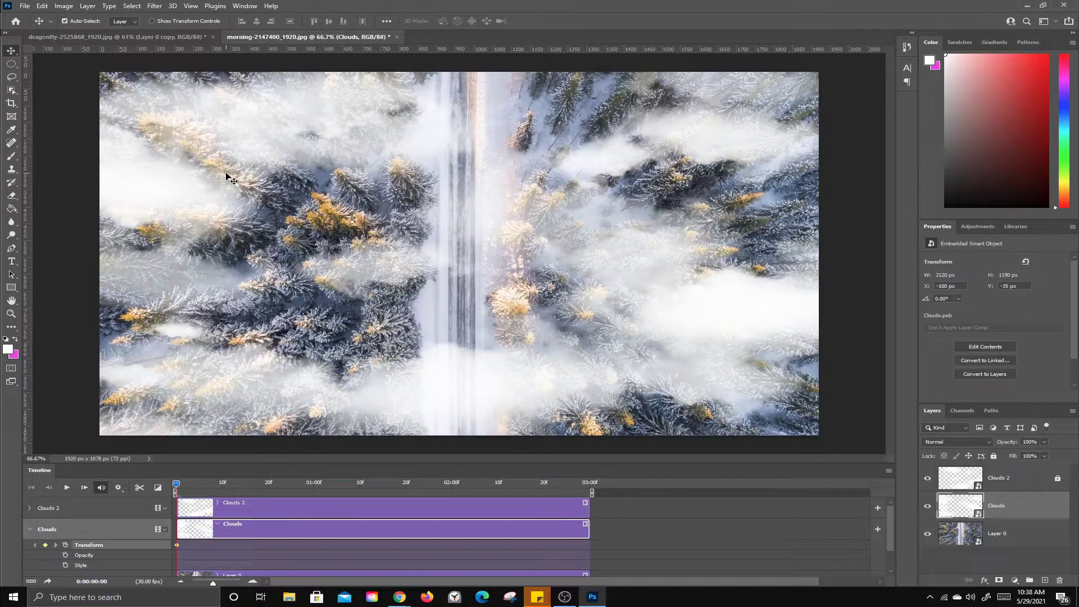
{"action": "key", "text": "shift+Down"}
{"action": "key", "text": "shift+Down"}
{"action": "key", "text": "shift+Down"}
{"action": "key", "text": "shift+Down"}
{"action": "key", "text": "shift+Down"}
{"action": "key", "text": "shift+Down"}
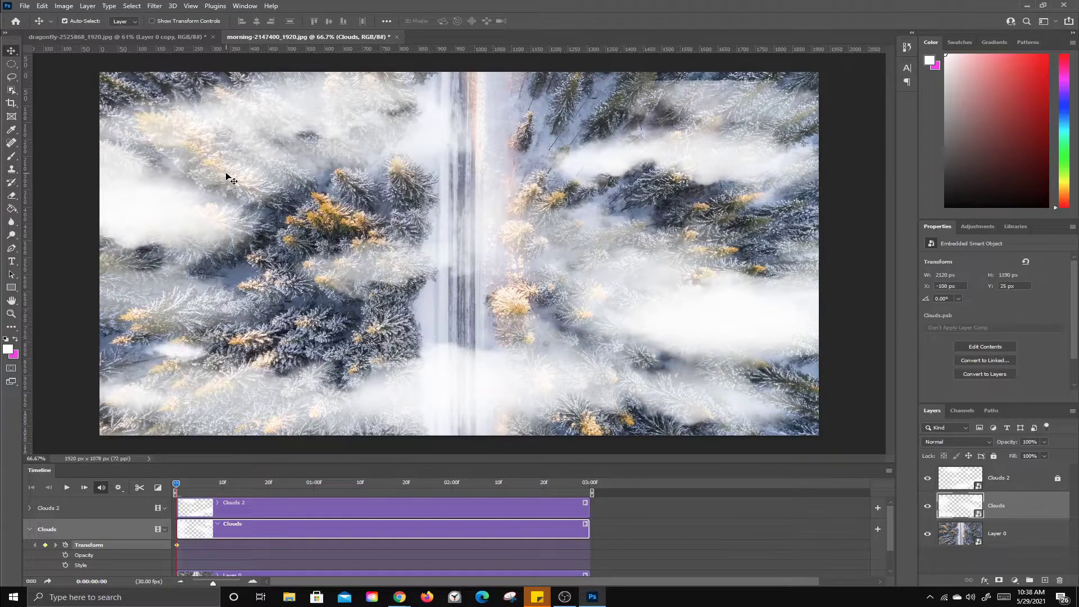
{"action": "key", "text": "shift+Up"}
{"action": "key", "text": "shift+Up"}
{"action": "key", "text": "shift+Up"}
Add a Transform keyframe to Clouds at frame 0:00:02:29, undo the stray layer move and lock Layer 0 again.
{"action": "left_click_drag", "start_coordinate": [177, 485], "coordinate": [599, 498]}
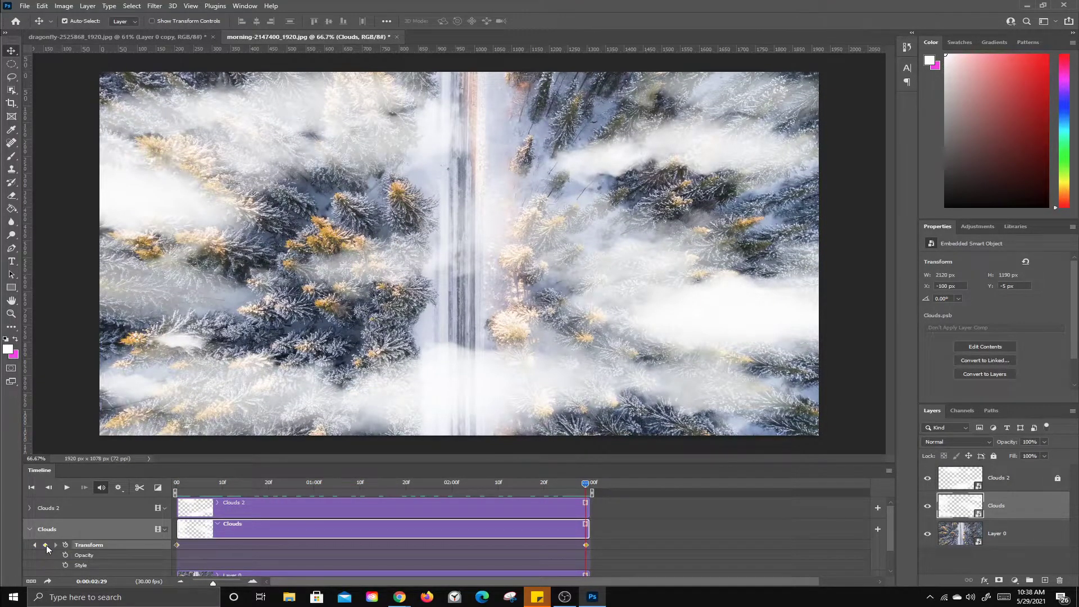
{"action": "mouse_move", "coordinate": [424, 395]}
{"action": "left_mouse_down"}
{"action": "mouse_move", "coordinate": [427, 360]}
{"action": "mouse_move", "coordinate": [422, 382]}
{"action": "left_mouse_up"}
{"action": "key", "text": "ctrl+z"}
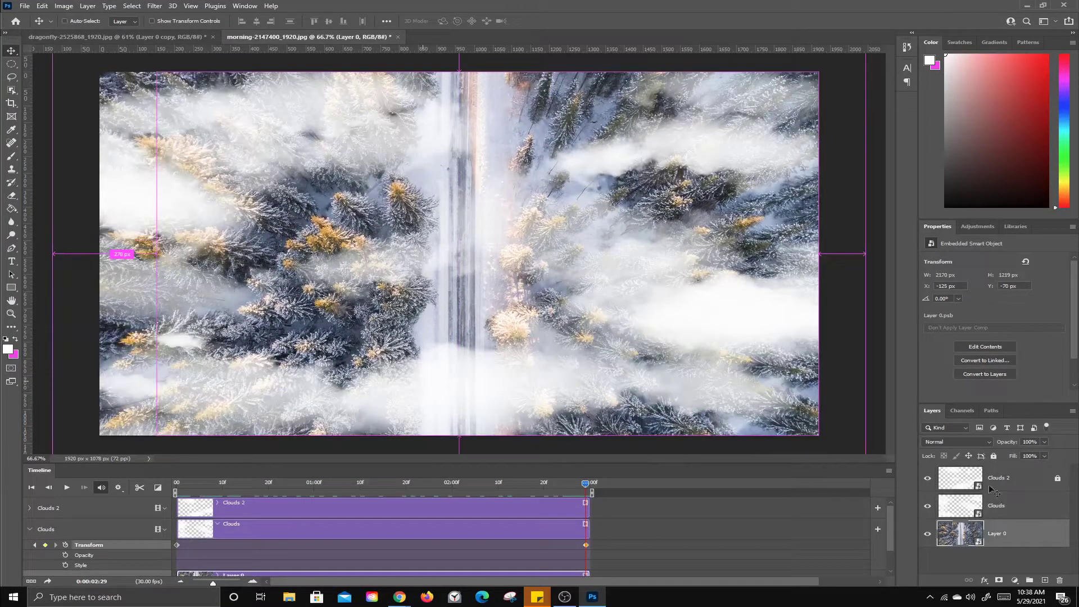
{"action": "left_click", "coordinate": [994, 457]}
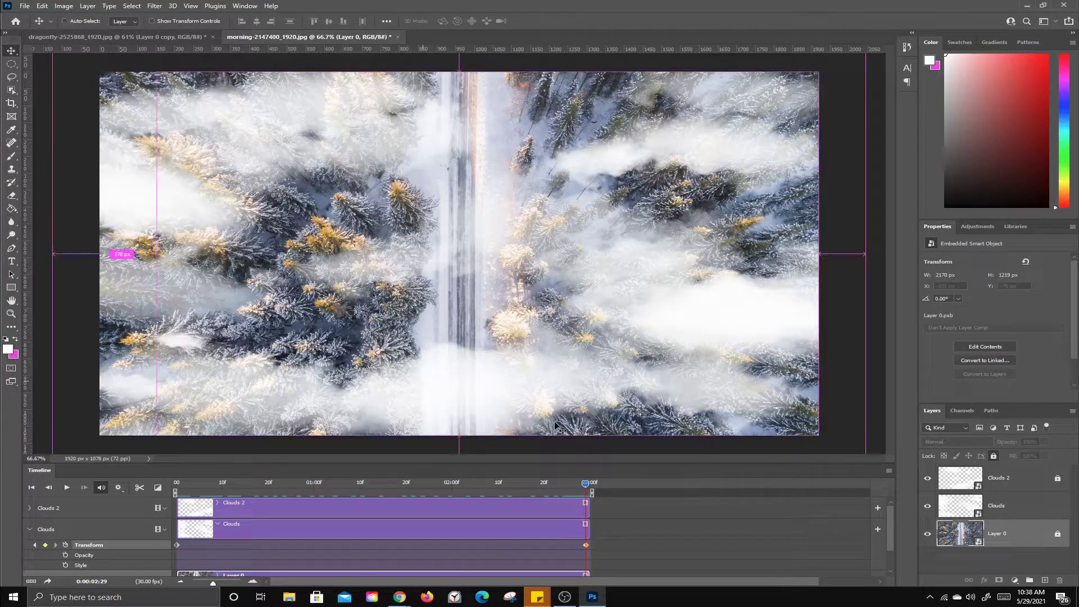
At the last frame, move the Clouds layer up to about Y -70 px and lock the layer.
{"action": "left_click", "coordinate": [338, 531]}
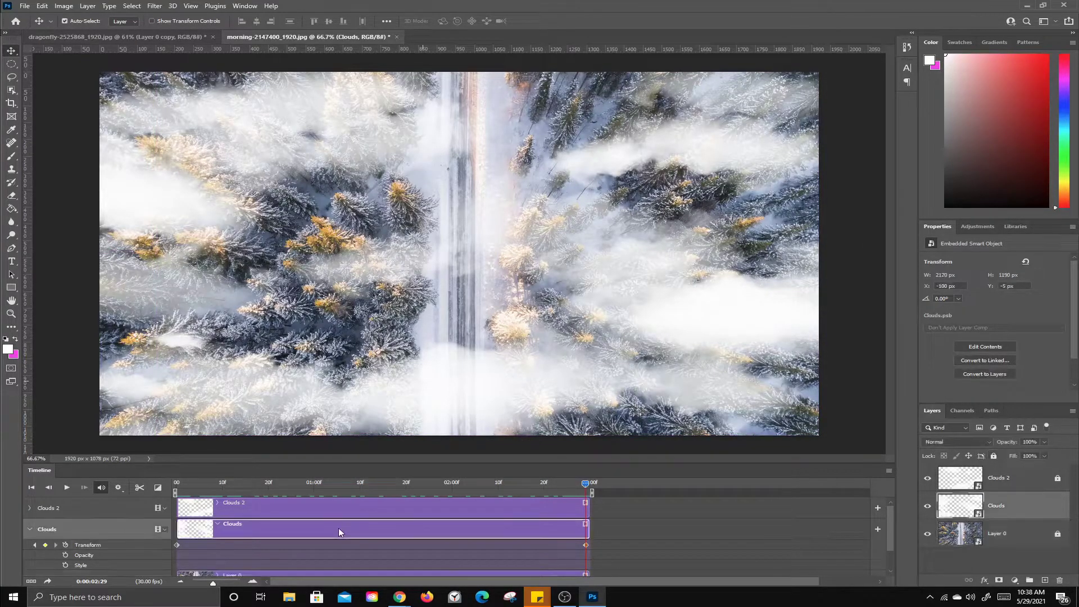
{"action": "key", "text": "ctrl+t"}
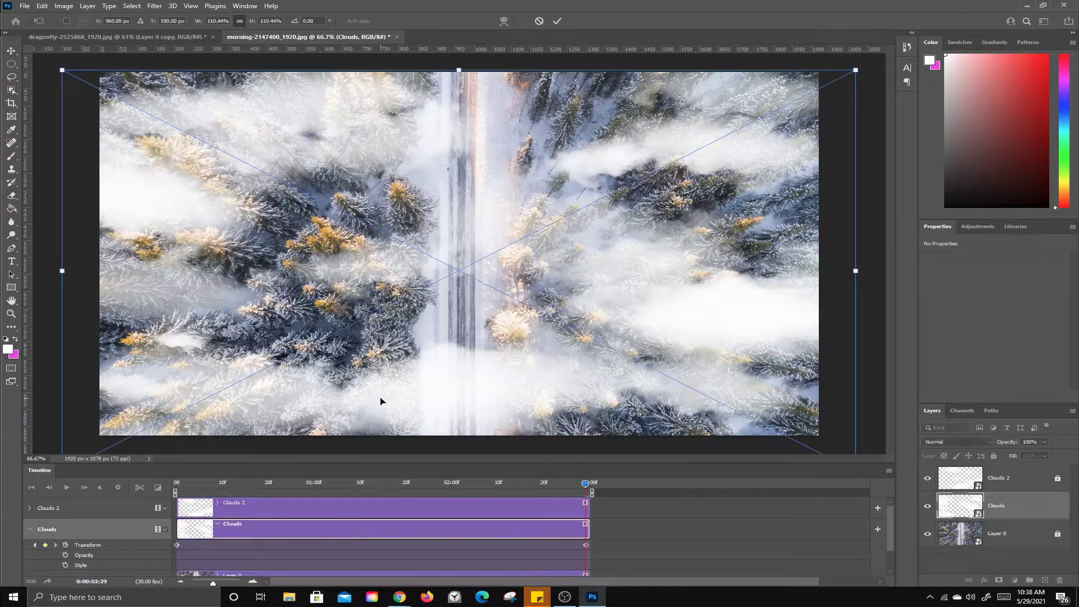
{"action": "left_click_drag", "start_coordinate": [471, 405], "coordinate": [470, 381]}
{"action": "key", "text": "Return"}
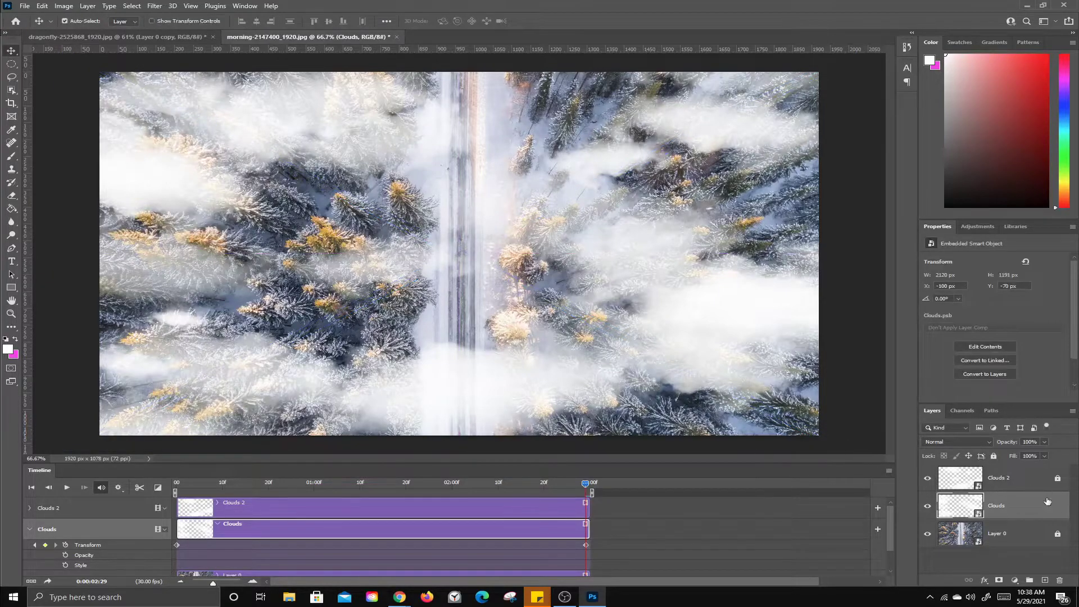
{"action": "left_click", "coordinate": [994, 455]}
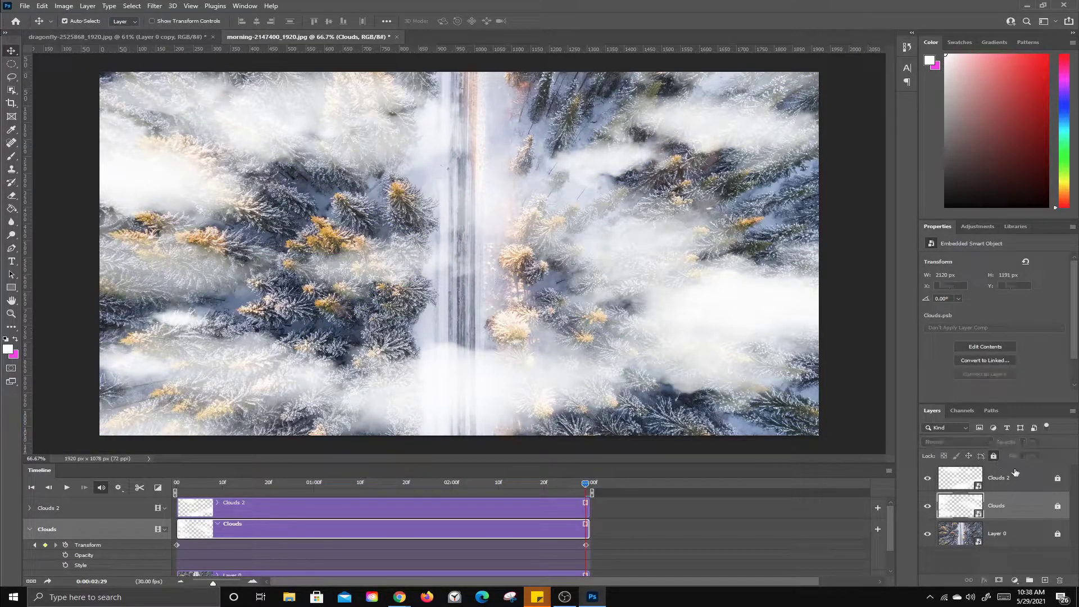
Unlock Clouds 2, add a Transform keyframe at the first frame and scale the layer up to about 122.6%.
{"action": "left_click", "coordinate": [1045, 484]}
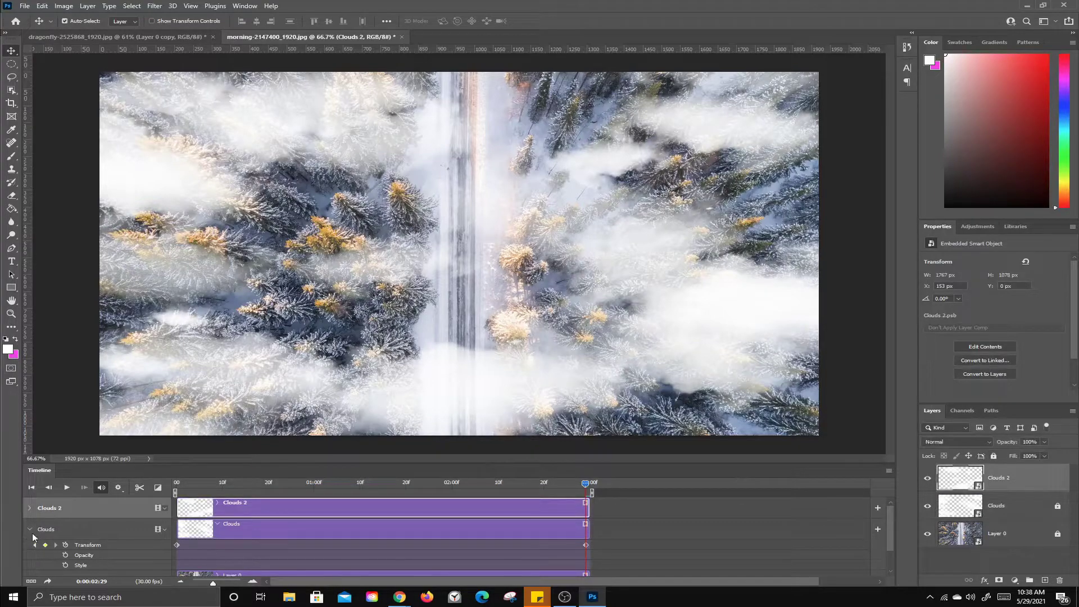
{"action": "left_click", "coordinate": [30, 529]}
{"action": "left_click", "coordinate": [29, 508]}
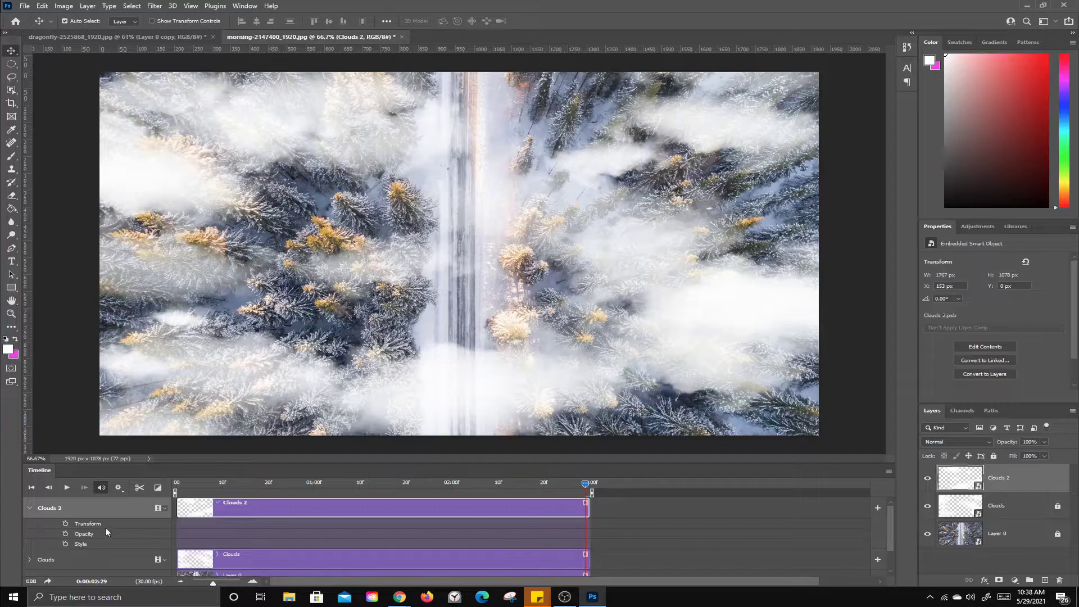
{"action": "left_click_drag", "start_coordinate": [582, 482], "coordinate": [175, 493]}
{"action": "left_click", "coordinate": [65, 523]}
{"action": "key", "text": "ctrl+t"}
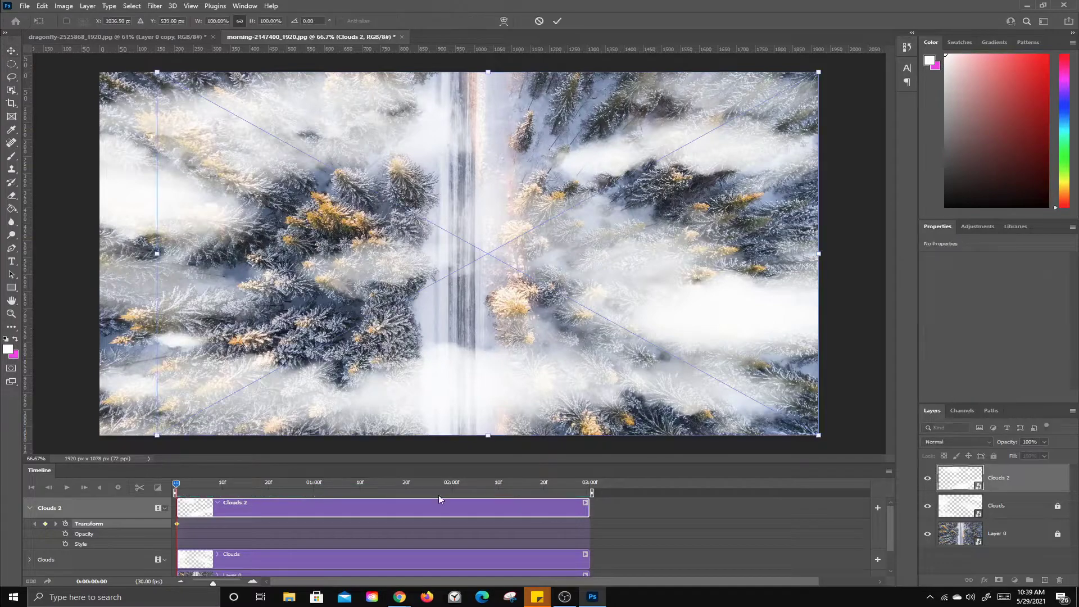
{"action": "left_click_drag", "start_coordinate": [819, 435], "coordinate": [881, 494]}
{"action": "key", "text": "Return"}
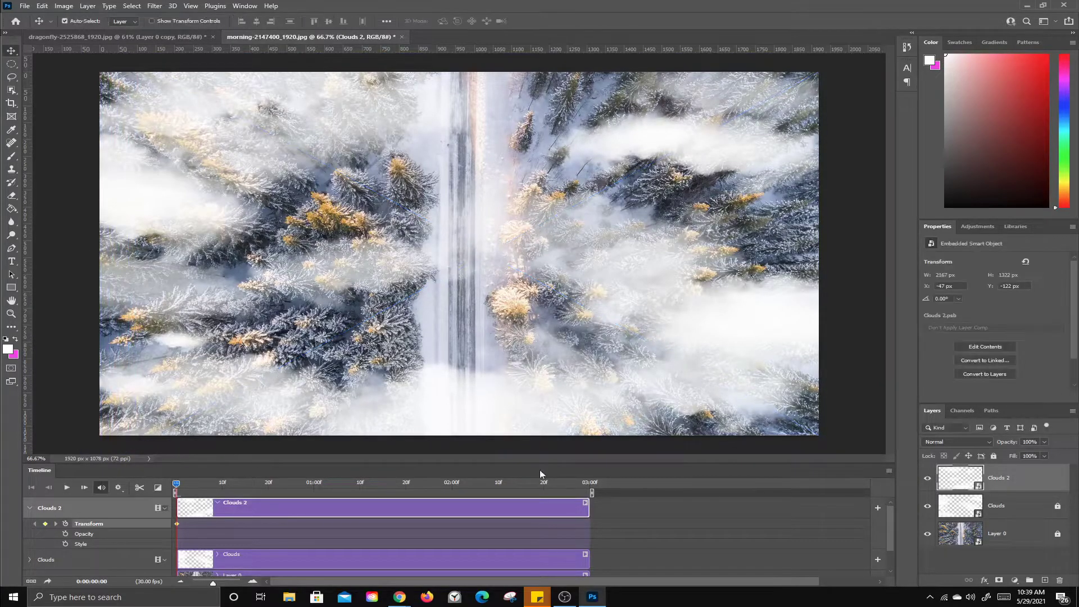
At frame 0:00:02:29, add a Transform keyframe to Clouds 2 and move the layer up to about Y -244 px.
{"action": "left_click_drag", "start_coordinate": [178, 483], "coordinate": [609, 524]}
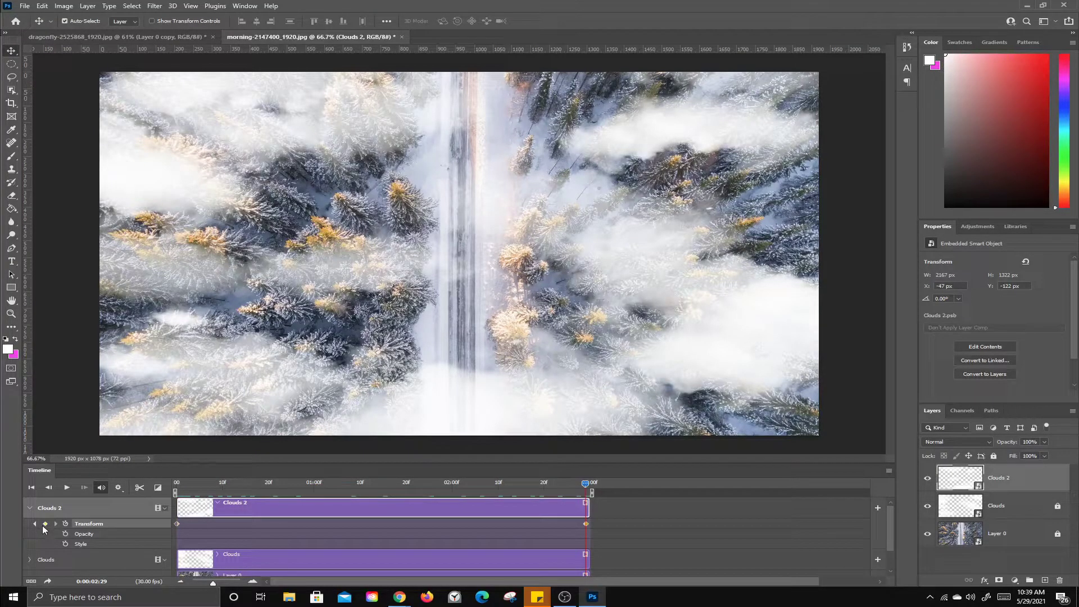
{"action": "key", "text": "ctrl+t"}
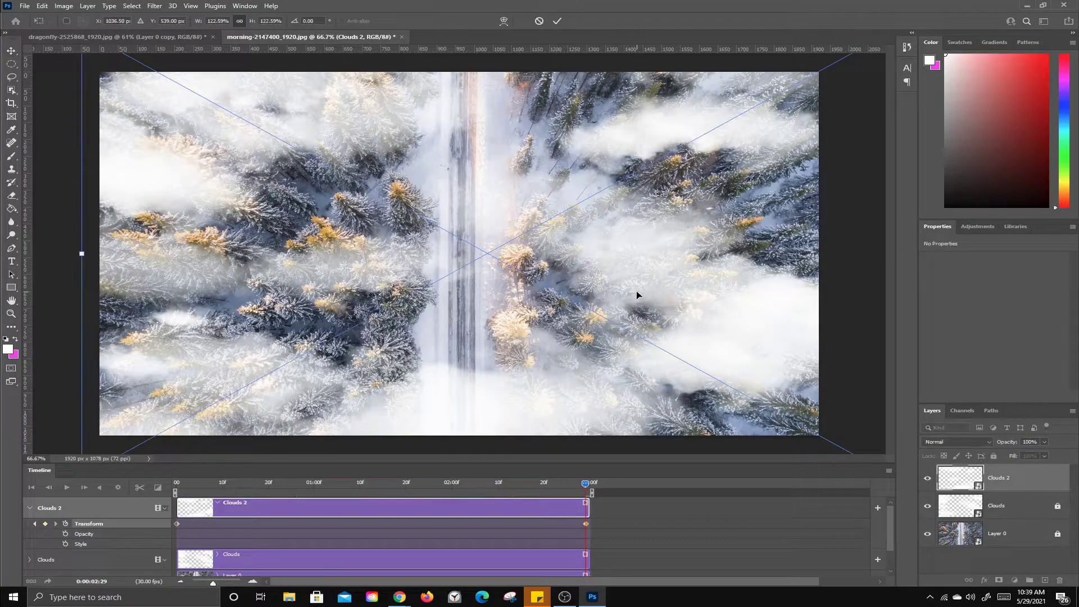
{"action": "left_click_drag", "start_coordinate": [643, 294], "coordinate": [644, 251]}
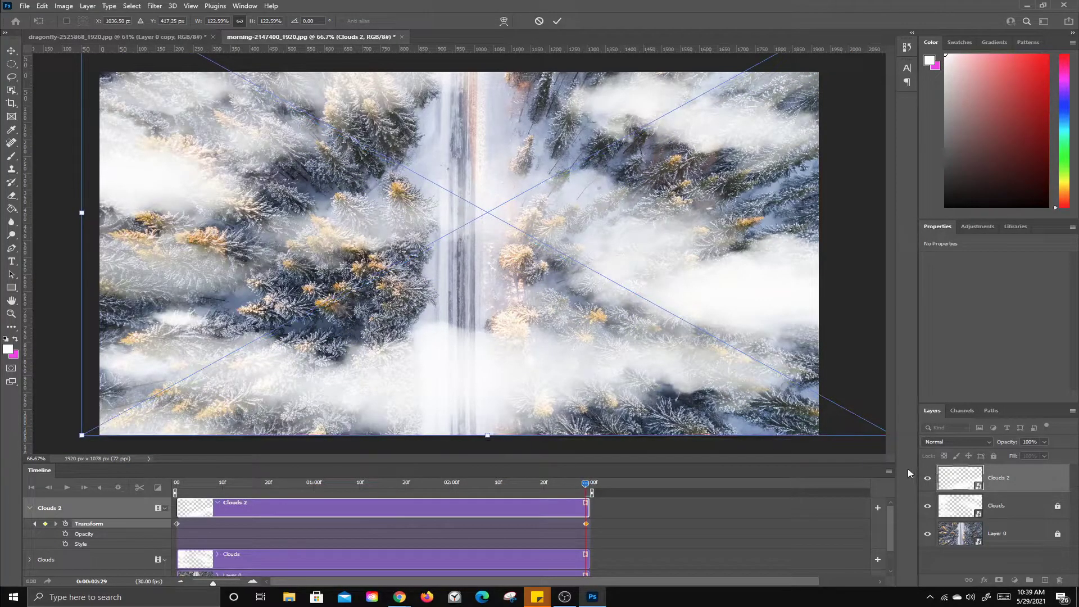
{"action": "key", "text": "Return"}
Play the timeline animation to preview the motion of the road and both cloud layers.
{"action": "left_click_drag", "start_coordinate": [585, 485], "coordinate": [176, 484]}
{"action": "key", "text": "space"}
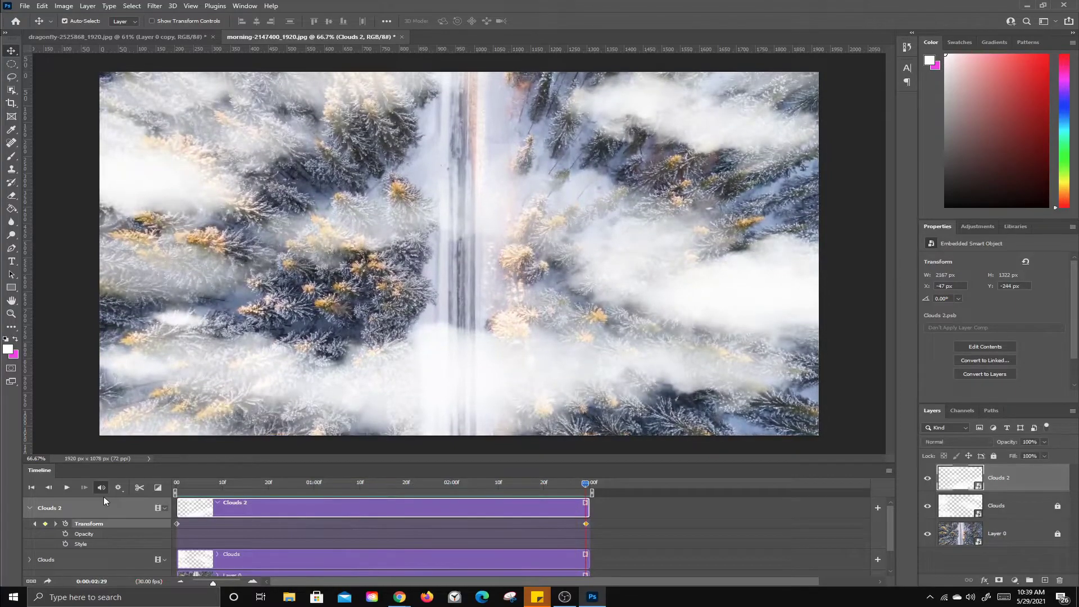
{"action": "left_click_drag", "start_coordinate": [585, 484], "coordinate": [436, 482]}
{"action": "key", "text": "space"}
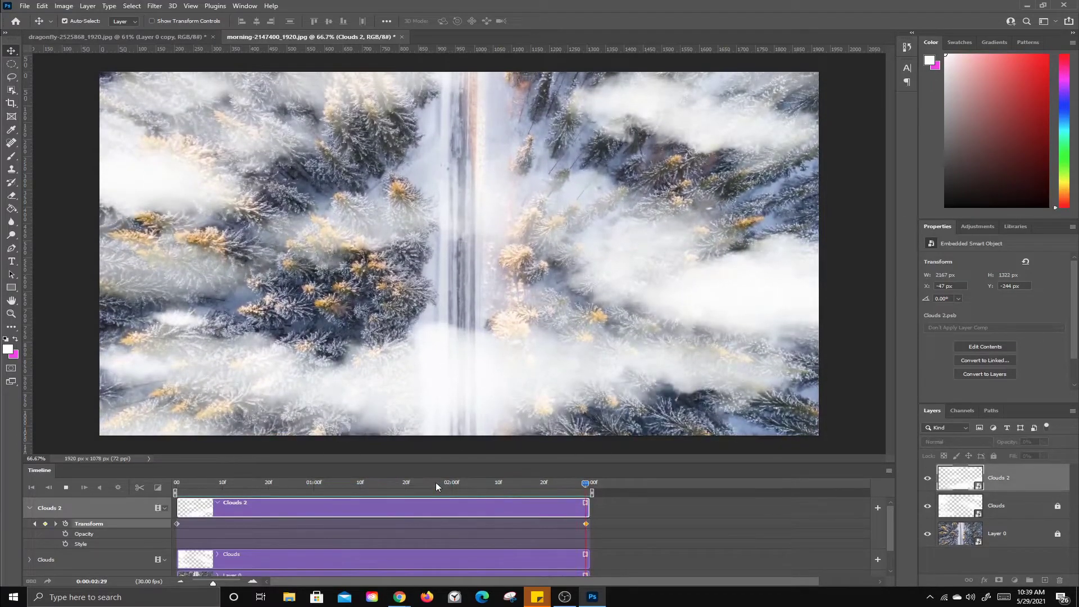
{"action": "key", "text": "space"}
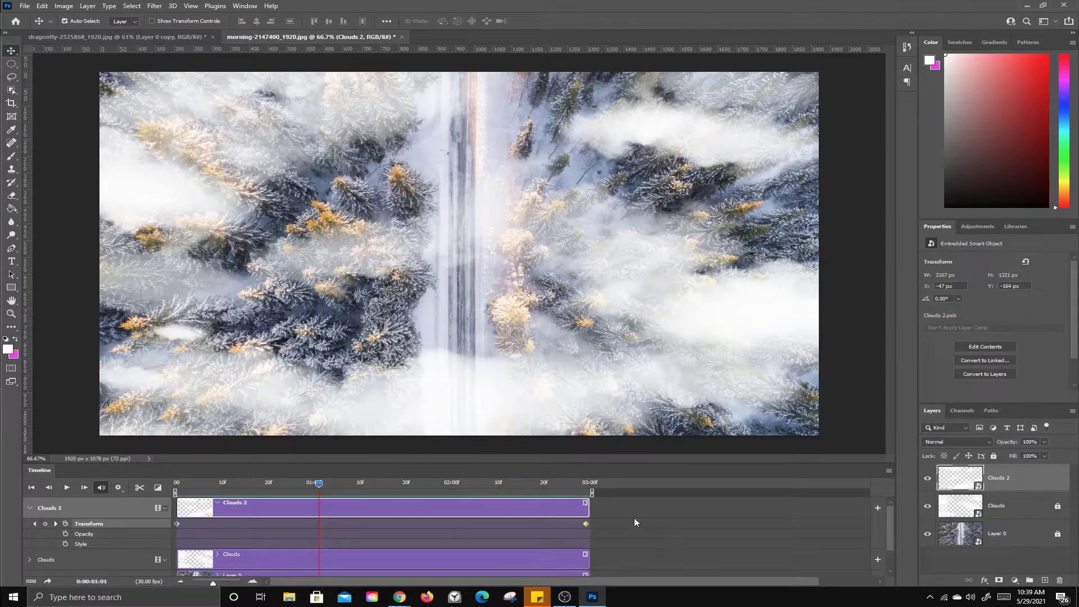
{"action": "left_click", "coordinate": [888, 472]}
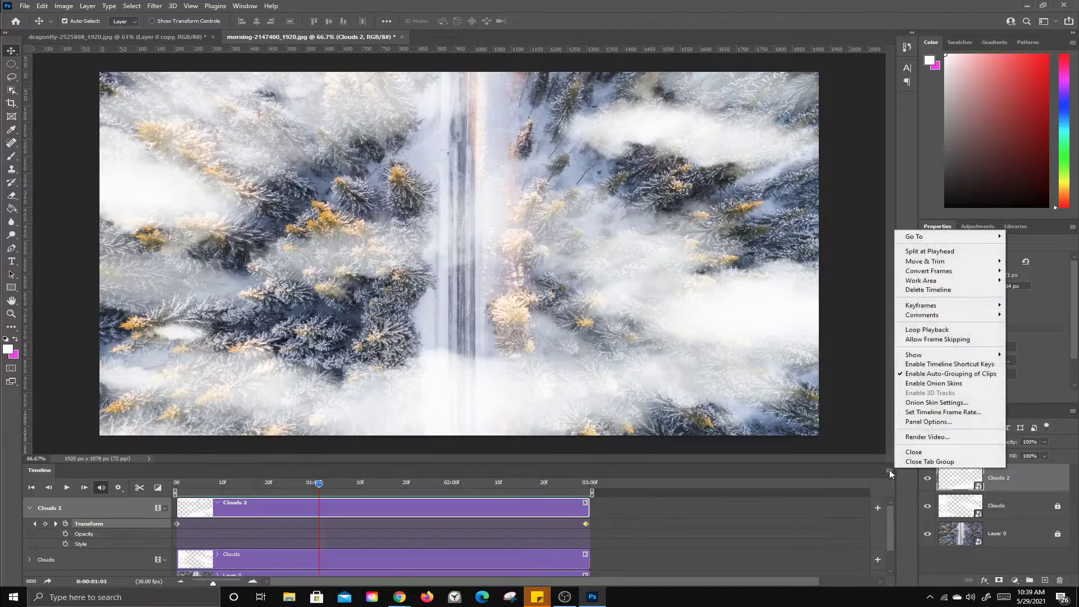
{"action": "left_click", "coordinate": [928, 436]}
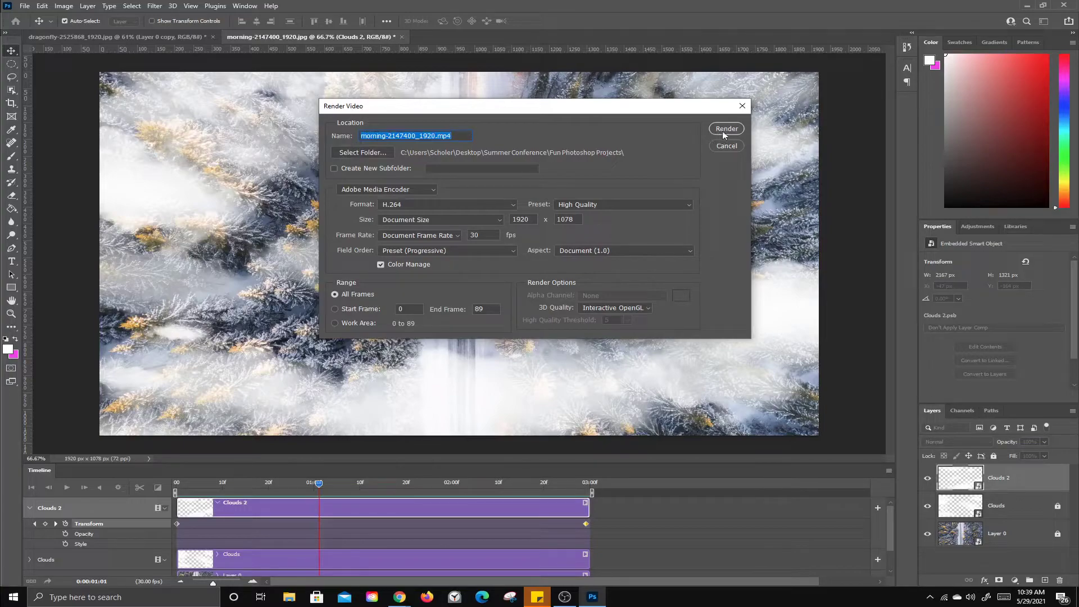
{"action": "left_click", "coordinate": [742, 105]}
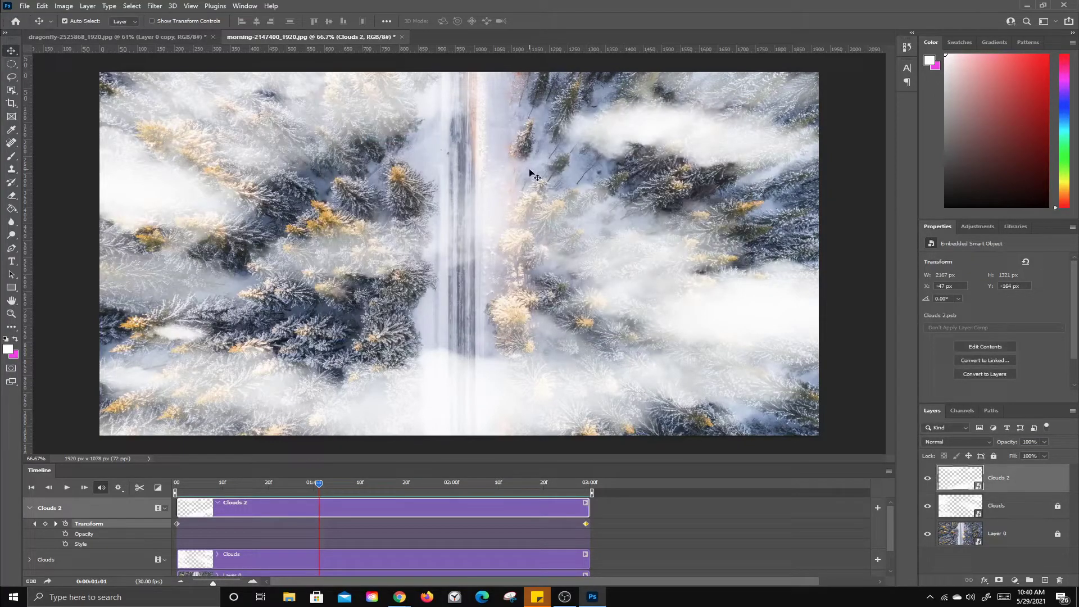
Start a Save for Web export as a looping GIF and set the image width to 800 px.
{"action": "left_click", "coordinate": [25, 7]}
{"action": "mouse_move", "coordinate": [56, 162]}
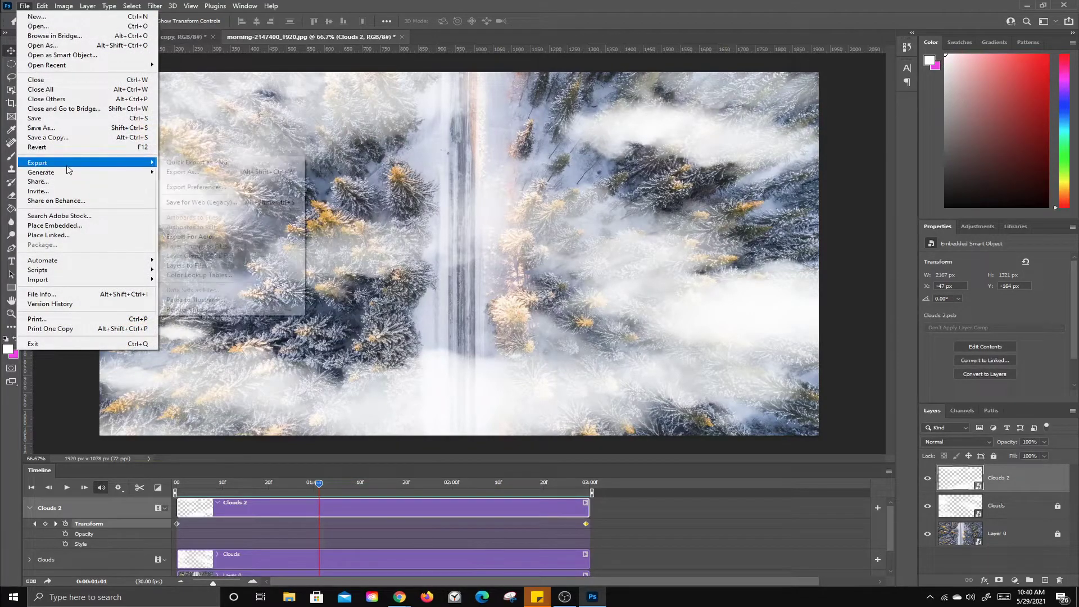
{"action": "left_click", "coordinate": [190, 203]}
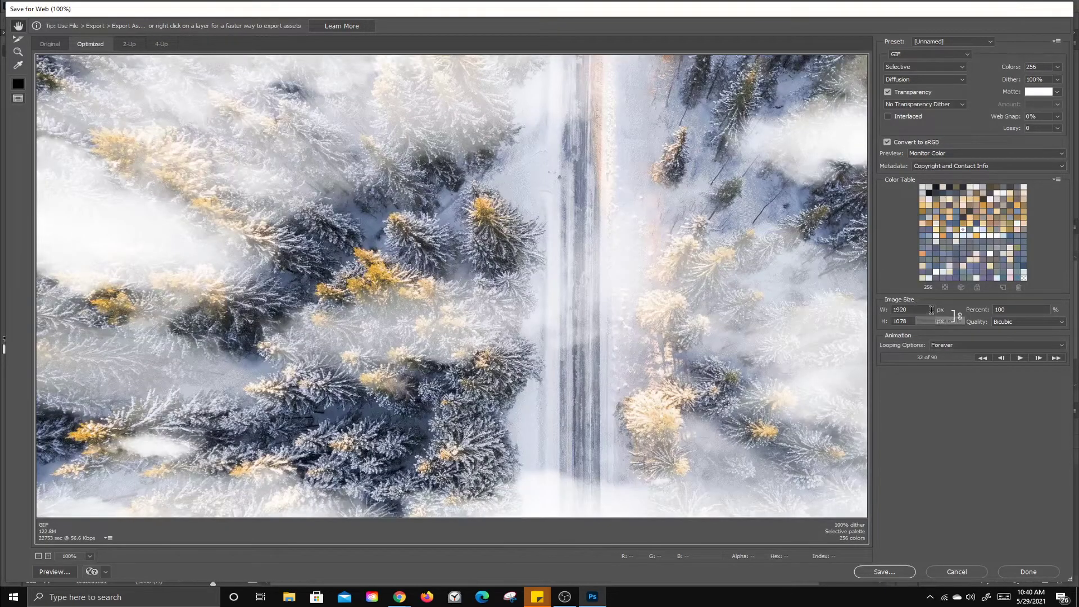
{"action": "double_click", "coordinate": [910, 310]}
{"action": "type", "text": "800"}
Save the optimized GIF to the Desktop as morning-2147400_1920.
{"action": "left_click", "coordinate": [883, 572]}
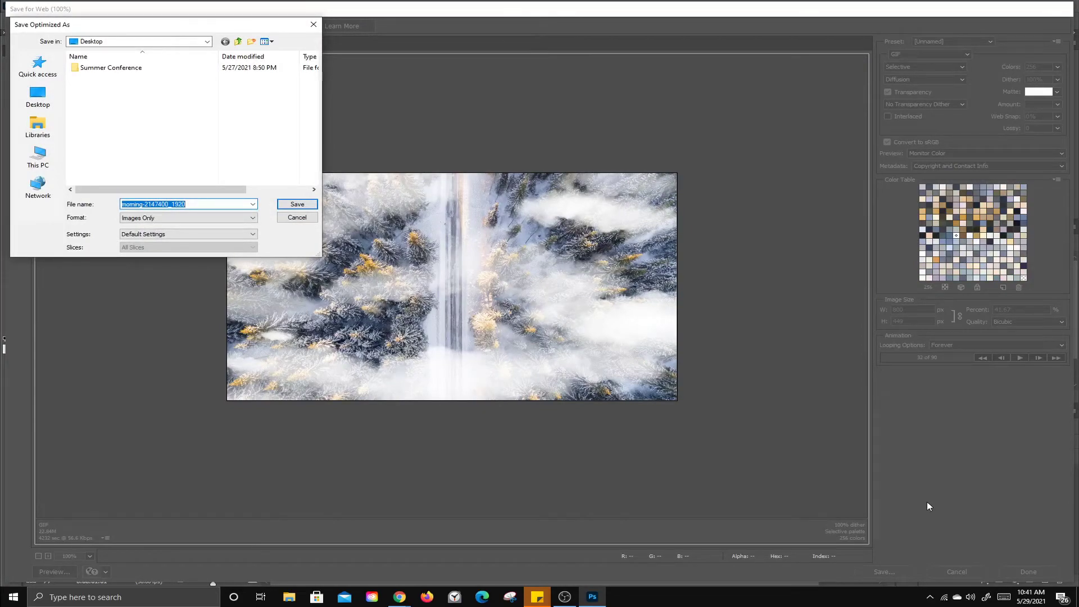
{"action": "left_click", "coordinate": [44, 99]}
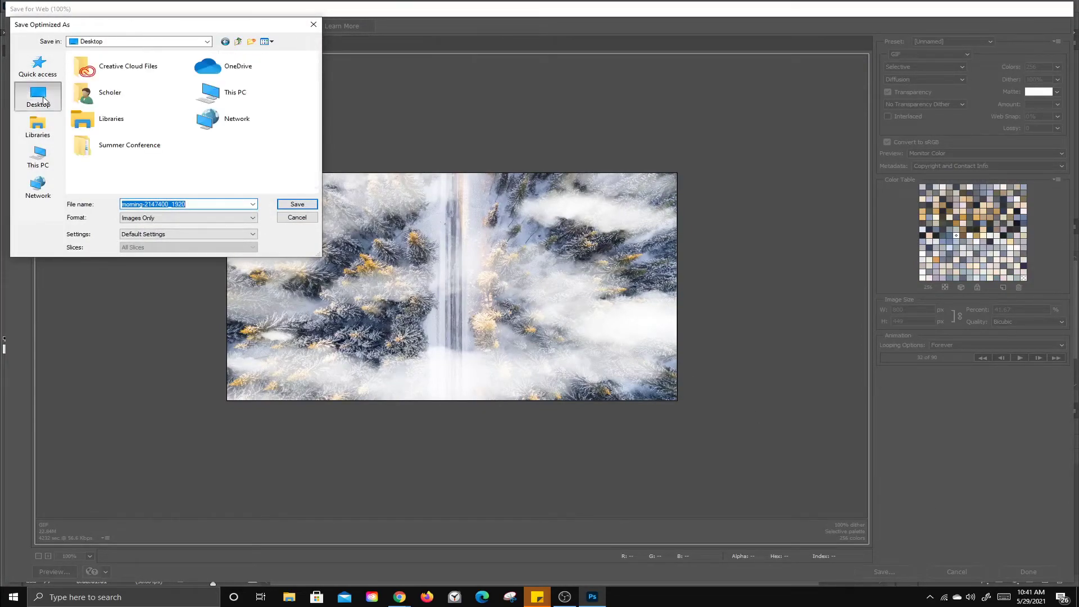
{"action": "left_click", "coordinate": [308, 207]}
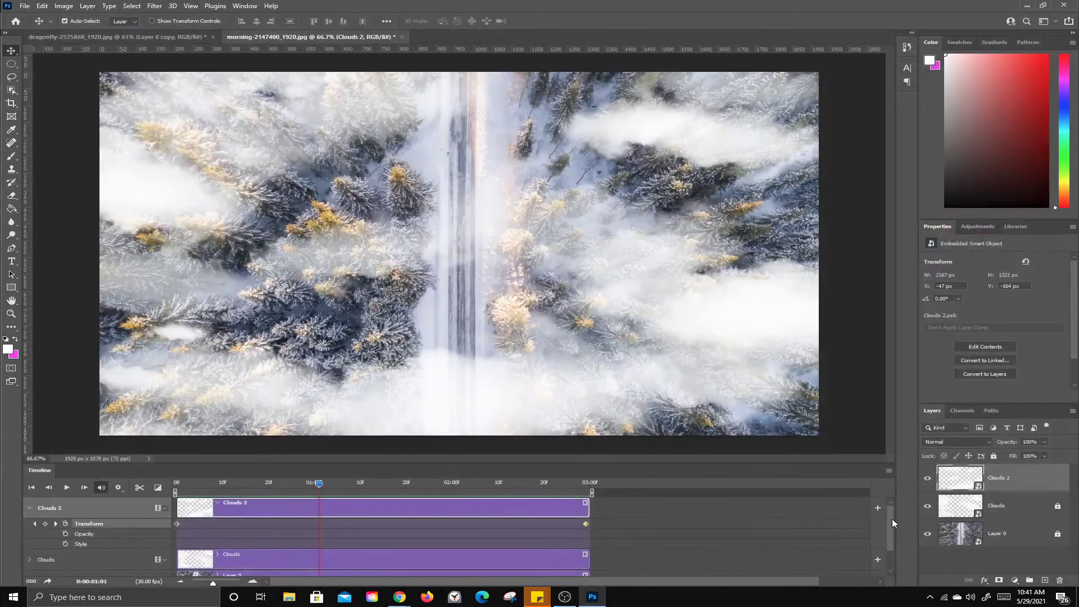
Switch to the Windows desktop and open the exported morning-2147400_1920 GIF.
{"action": "left_click", "coordinate": [1027, 5]}
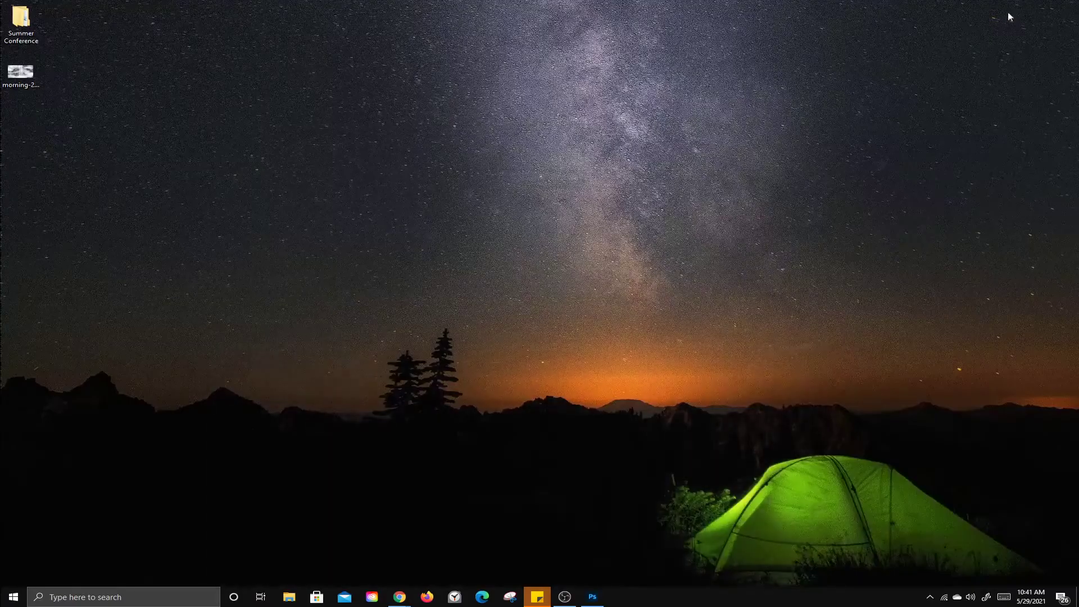
{"action": "double_click", "coordinate": [30, 70]}
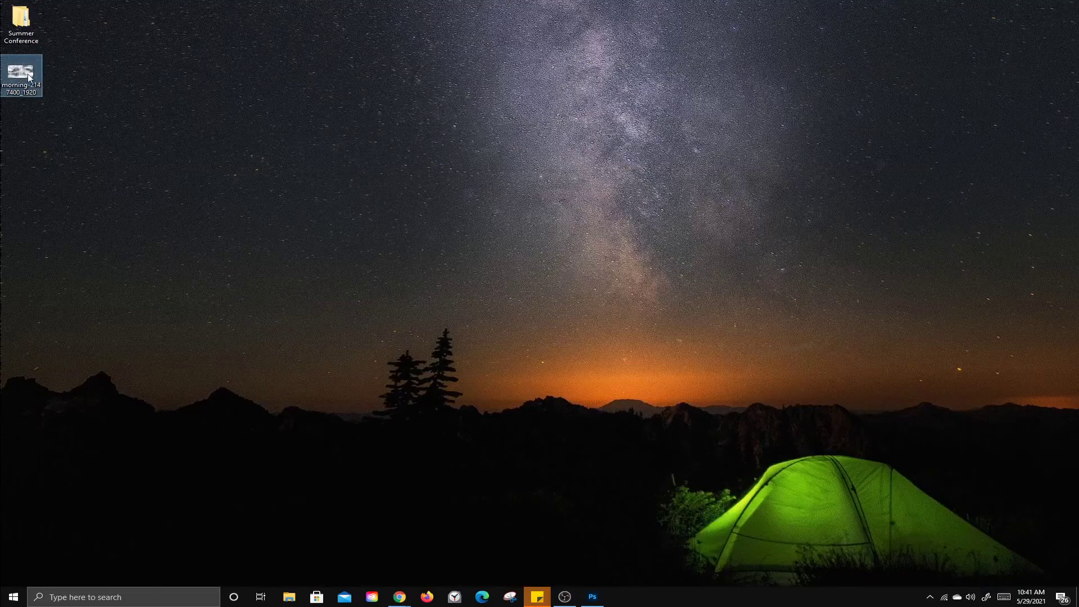